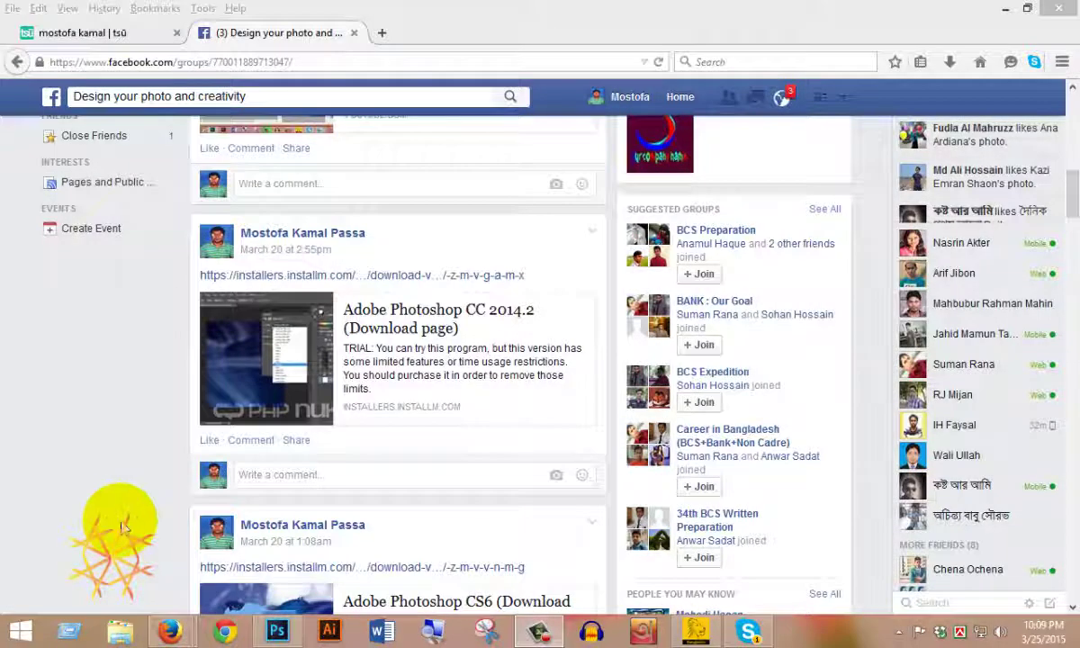
Scroll the Design your photo and creativity group page to the top, then switch to Photoshop.
{"action": "scroll", "coordinate": [143, 504], "scroll_direction": "up", "scroll_amount": 10}
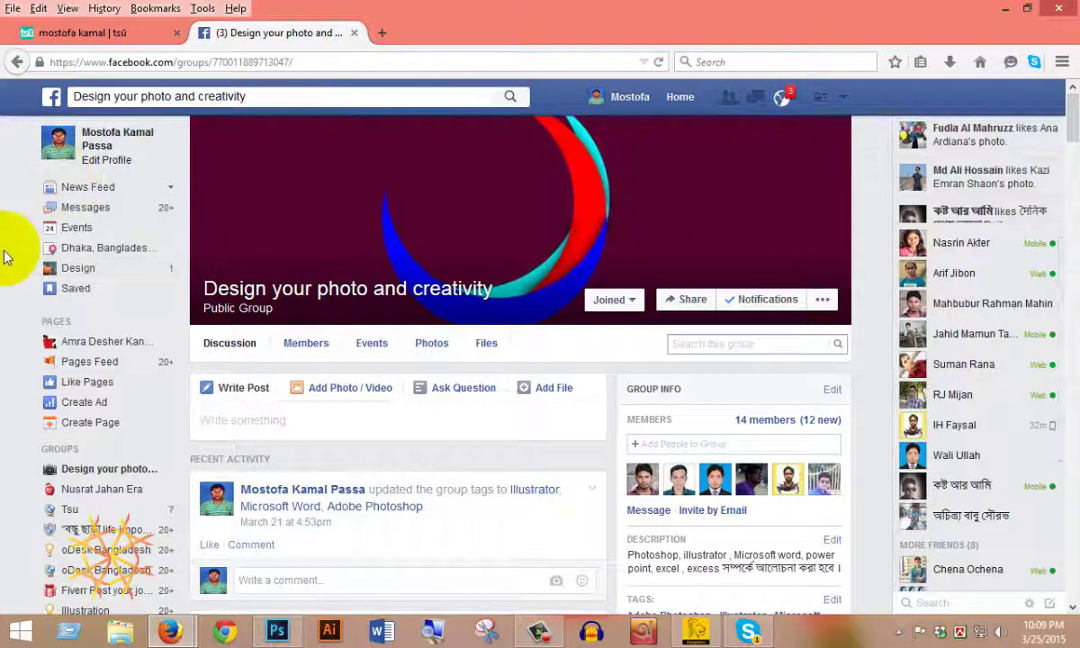
{"action": "left_click", "coordinate": [274, 631]}
Look at the fffff copy, then zoom the original gfsdgsert.jpg to 700% on the face.
{"action": "left_click", "coordinate": [423, 61]}
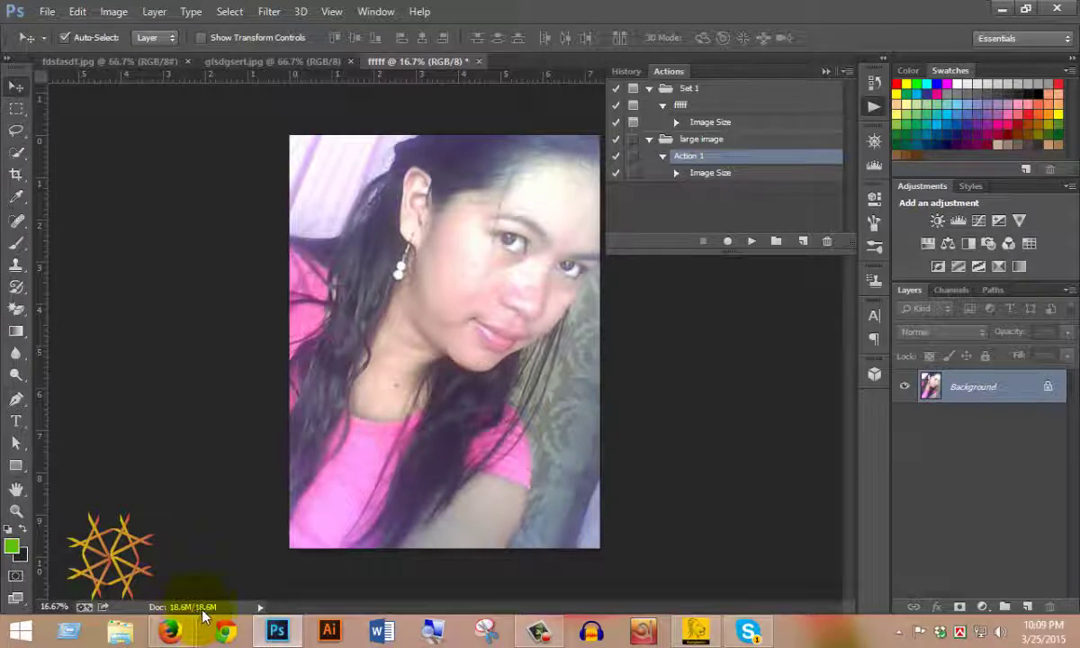
{"action": "left_click", "coordinate": [270, 61]}
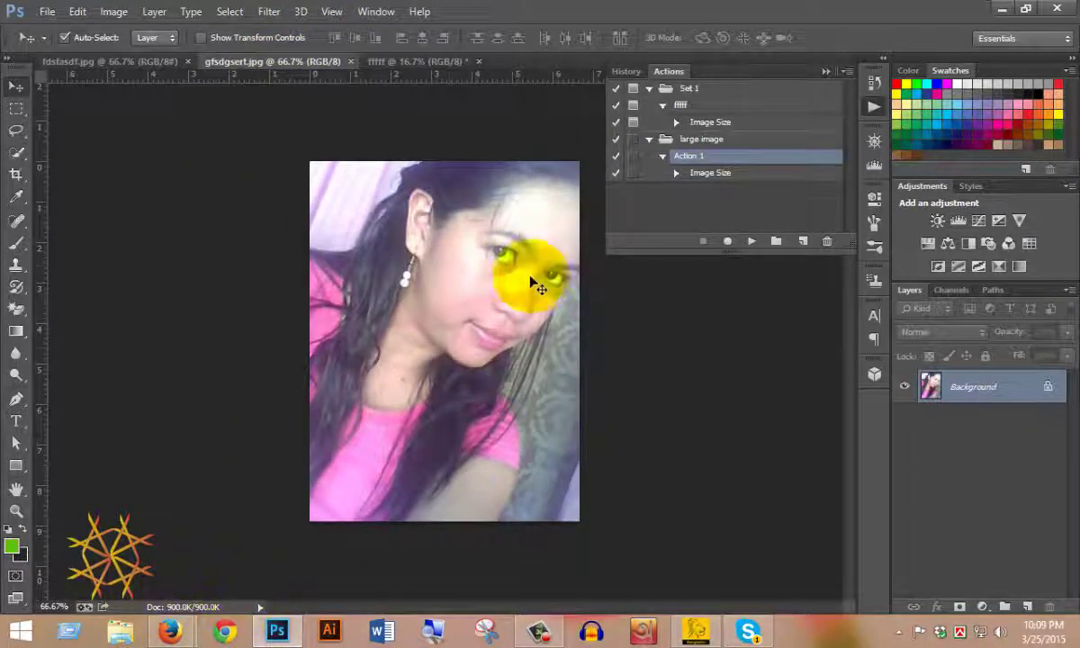
{"action": "left_click", "coordinate": [827, 71]}
{"action": "left_click", "coordinate": [482, 279]}
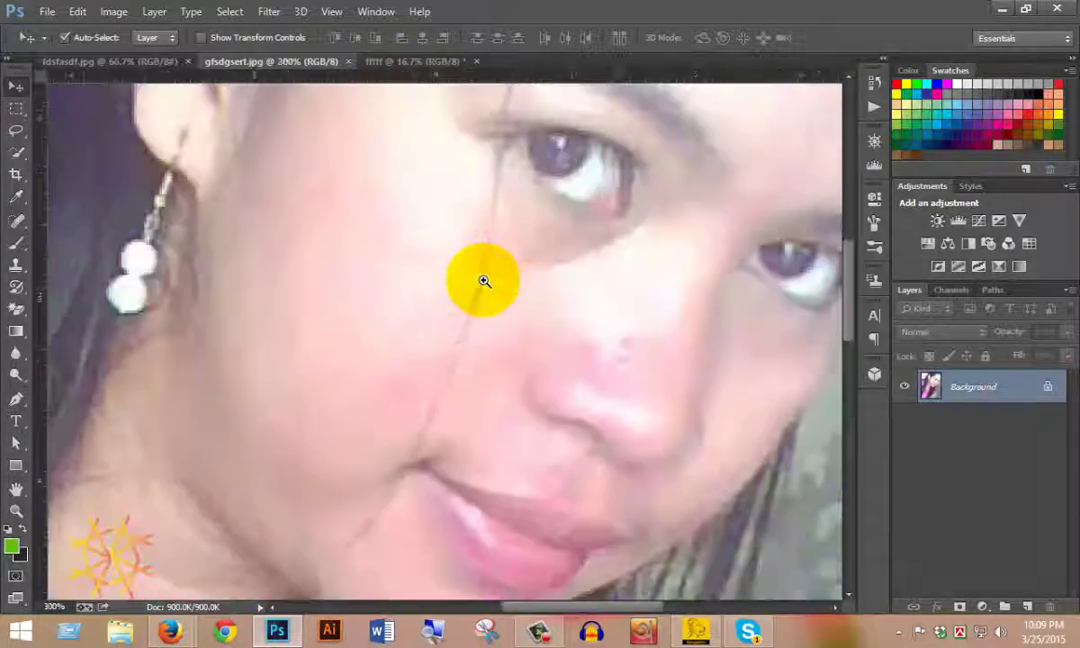
{"action": "left_click", "coordinate": [483, 281]}
{"action": "left_click", "coordinate": [422, 297]}
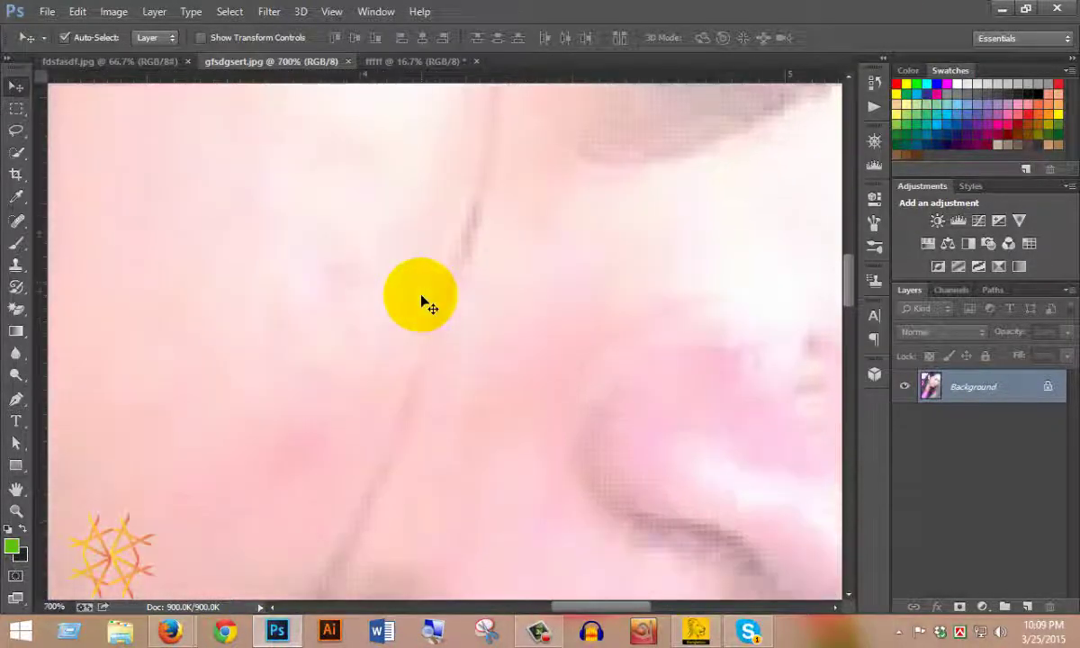
{"action": "scroll", "coordinate": [423, 302], "scroll_direction": "down", "scroll_amount": 3}
{"action": "scroll", "coordinate": [441, 270], "scroll_direction": "down", "scroll_amount": 3}
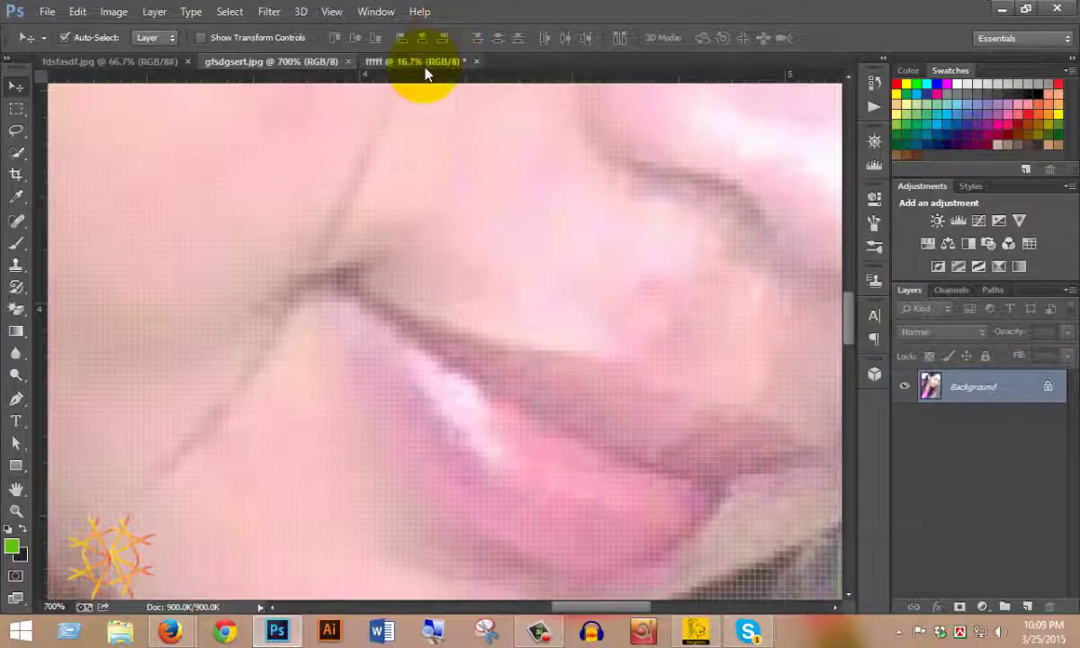
Zoom the fffff copy to 200% on the cheek, then show History and the recorded actions.
{"action": "left_click", "coordinate": [426, 74]}
{"action": "left_click", "coordinate": [461, 261]}
{"action": "left_click", "coordinate": [461, 263]}
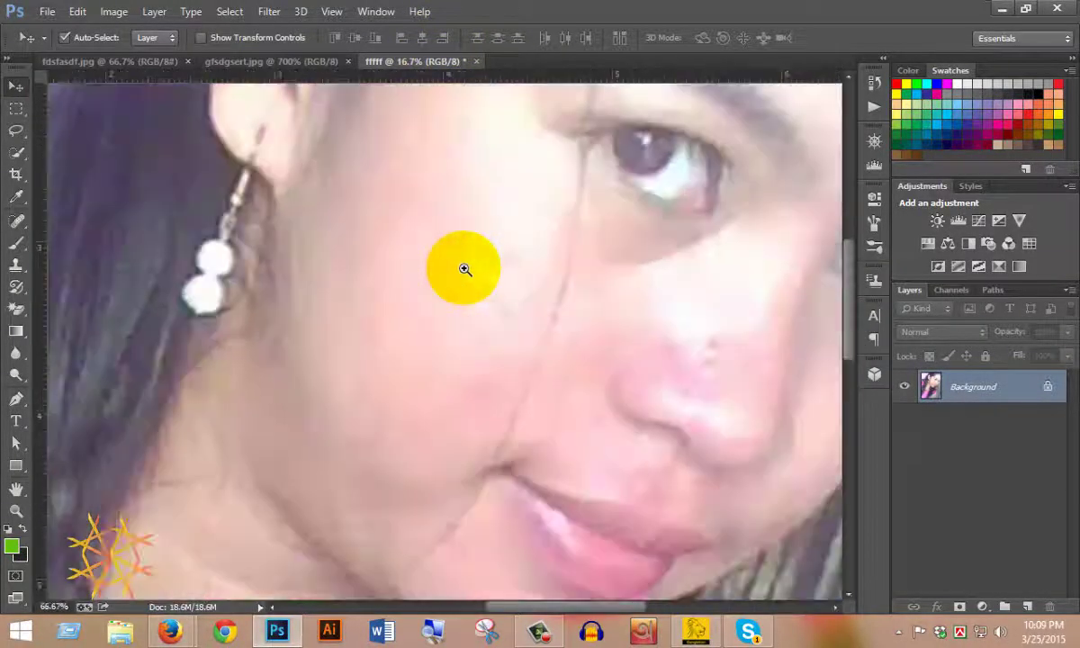
{"action": "left_click", "coordinate": [465, 268]}
{"action": "left_click", "coordinate": [464, 268]}
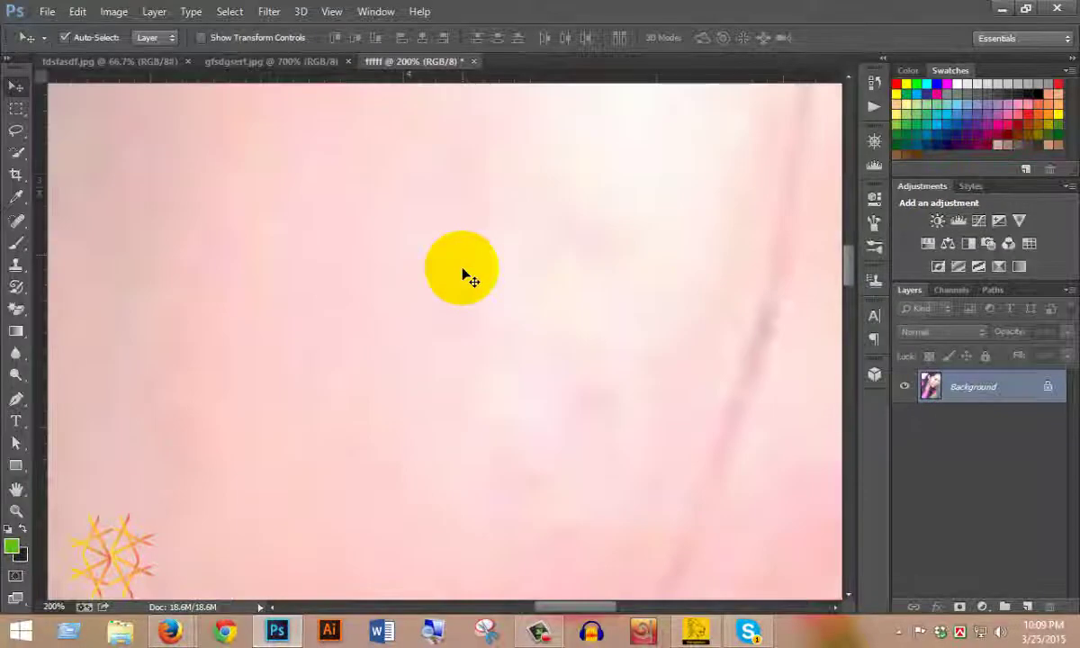
{"action": "scroll", "coordinate": [461, 270], "scroll_direction": "down", "scroll_amount": 2}
{"action": "scroll", "coordinate": [468, 268], "scroll_direction": "down", "scroll_amount": 2}
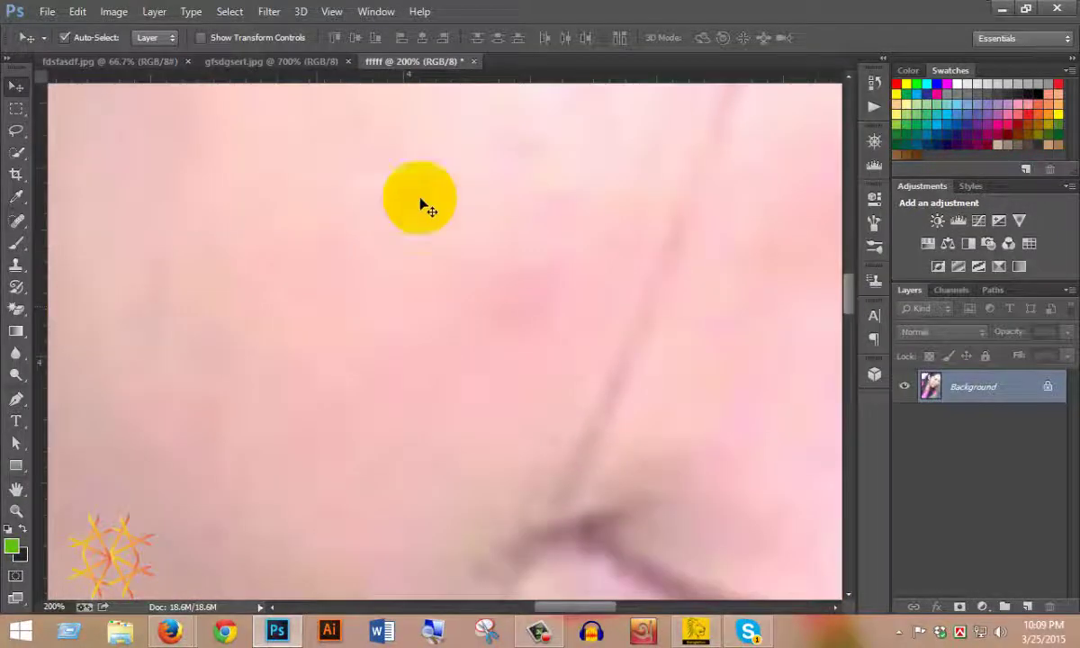
{"action": "left_click", "coordinate": [879, 82]}
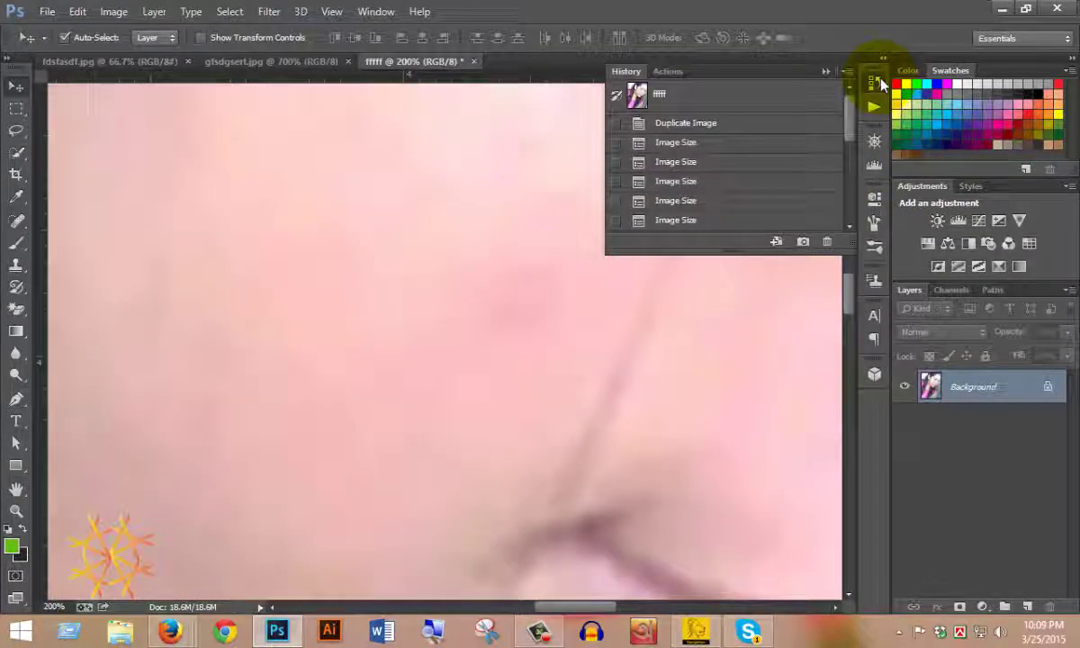
{"action": "left_click", "coordinate": [667, 72]}
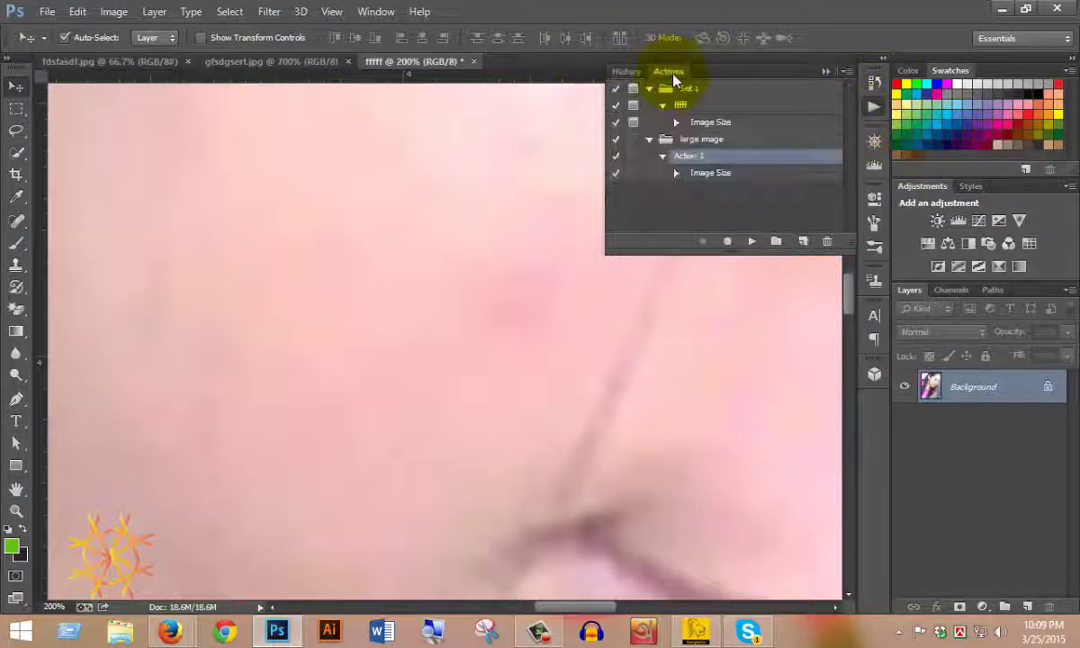
Open History and the Navigator, panning the fffff view over hair, lips and eyes at 40–100%.
{"action": "left_click", "coordinate": [626, 72]}
{"action": "left_click", "coordinate": [874, 141]}
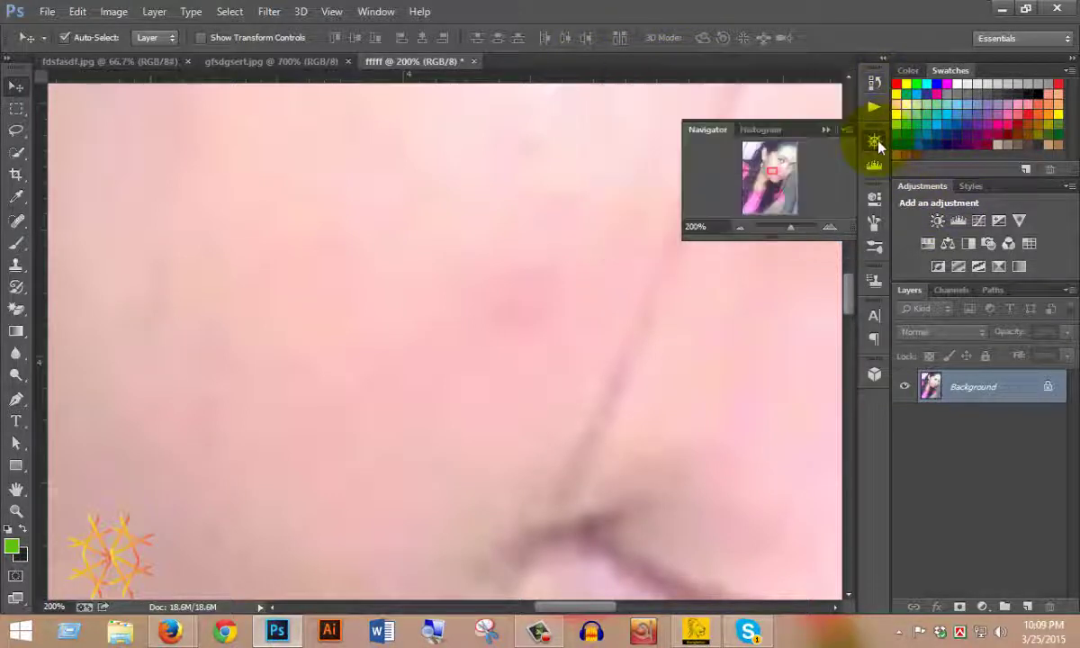
{"action": "mouse_move", "coordinate": [786, 192]}
{"action": "left_mouse_down"}
{"action": "mouse_move", "coordinate": [794, 232]}
{"action": "mouse_move", "coordinate": [784, 234]}
{"action": "left_mouse_up"}
{"action": "left_click", "coordinate": [779, 181]}
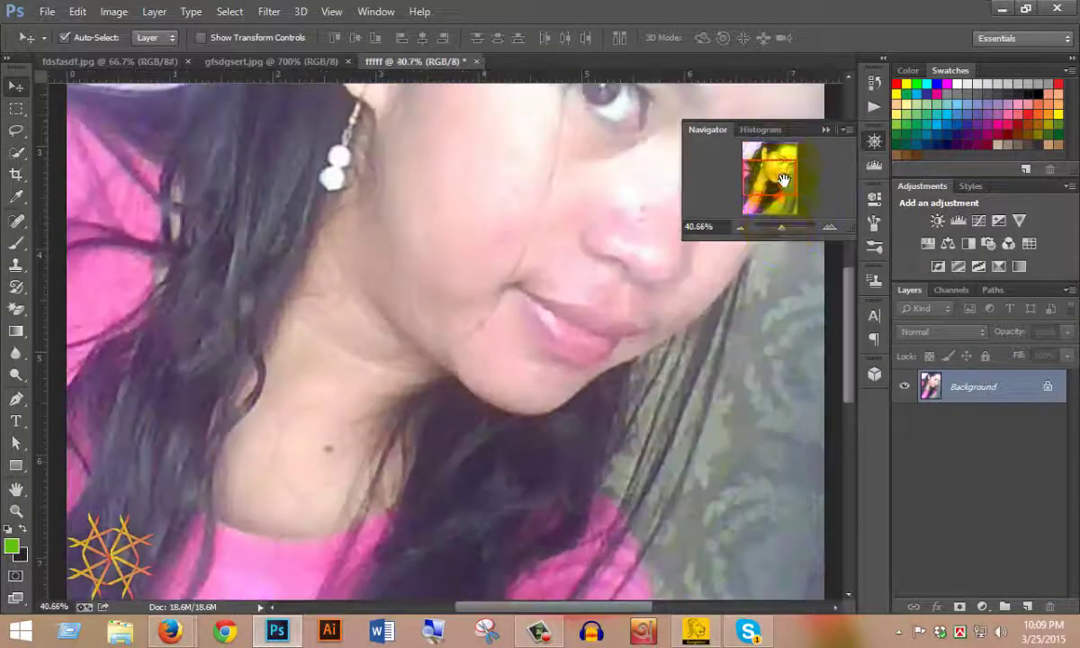
{"action": "left_click_drag", "start_coordinate": [779, 181], "coordinate": [776, 152]}
{"action": "mouse_move", "coordinate": [780, 227]}
{"action": "left_mouse_down"}
{"action": "mouse_move", "coordinate": [767, 181]}
{"action": "mouse_move", "coordinate": [762, 207]}
{"action": "mouse_move", "coordinate": [777, 135]}
{"action": "mouse_move", "coordinate": [767, 193]}
{"action": "mouse_move", "coordinate": [768, 174]}
{"action": "left_mouse_up"}
Glance at the original, then zoom the fffff copy into the cheek and back out.
{"action": "left_click", "coordinate": [253, 61]}
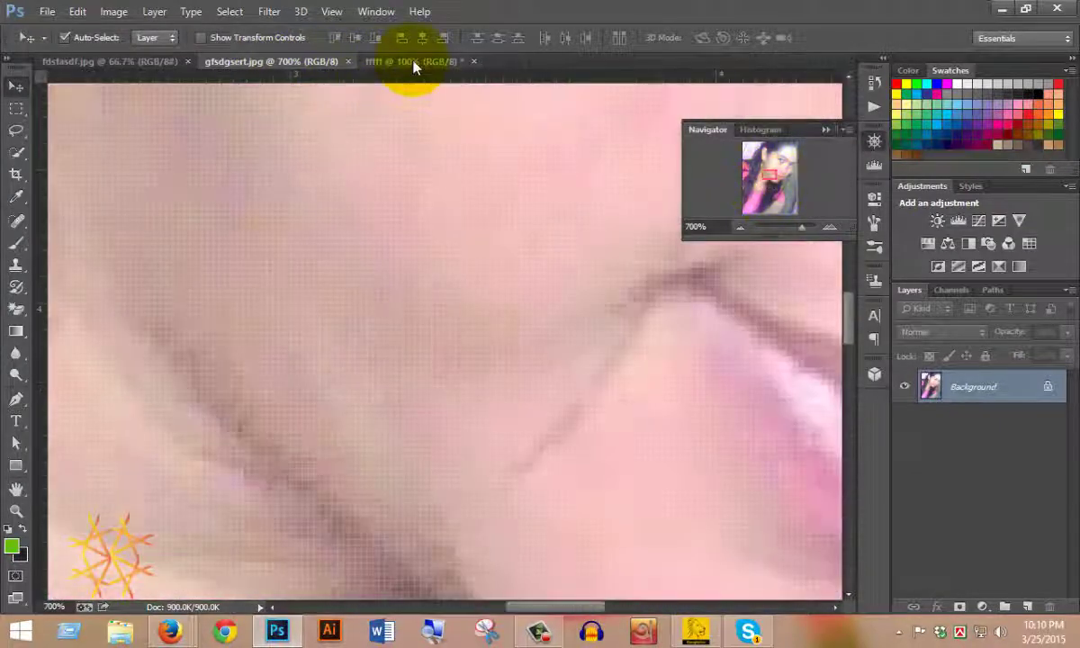
{"action": "left_click", "coordinate": [414, 61]}
{"action": "key", "text": "z"}
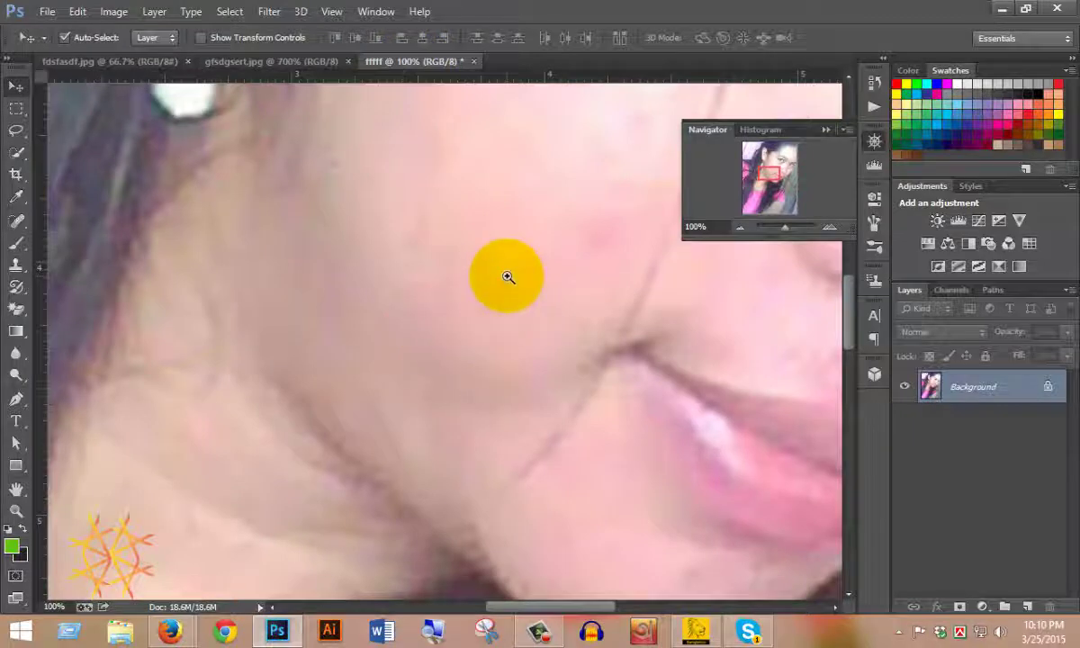
{"action": "left_click", "coordinate": [506, 280]}
{"action": "left_click", "coordinate": [508, 277], "text": "alt"}
{"action": "left_click", "coordinate": [432, 207], "text": "alt"}
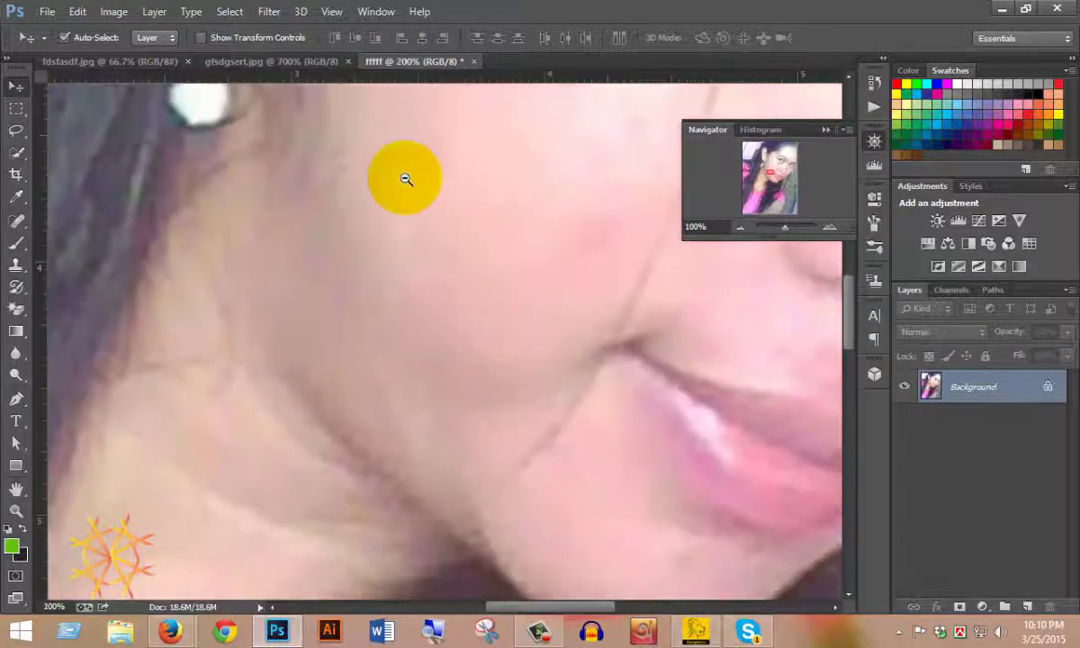
{"action": "left_click", "coordinate": [405, 176], "text": "alt"}
Zoom the original gfsdgsert.jpg out from 700% to the whole photo, then to 100% and pan.
{"action": "left_click", "coordinate": [290, 60]}
{"action": "left_click", "coordinate": [338, 223], "text": "alt"}
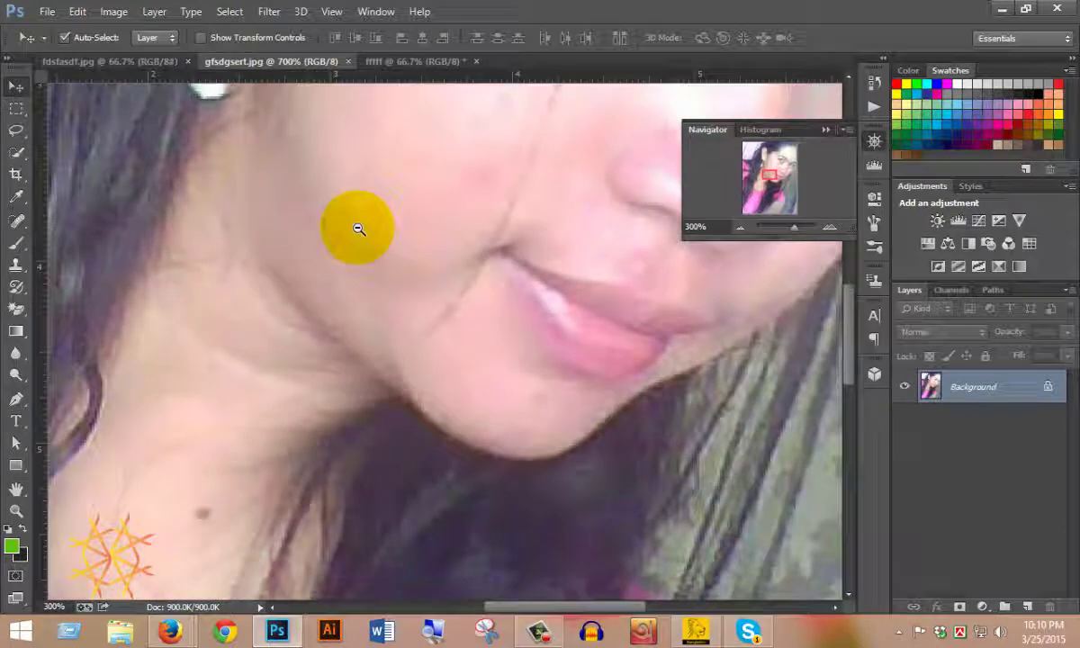
{"action": "left_click", "coordinate": [358, 228], "text": "alt"}
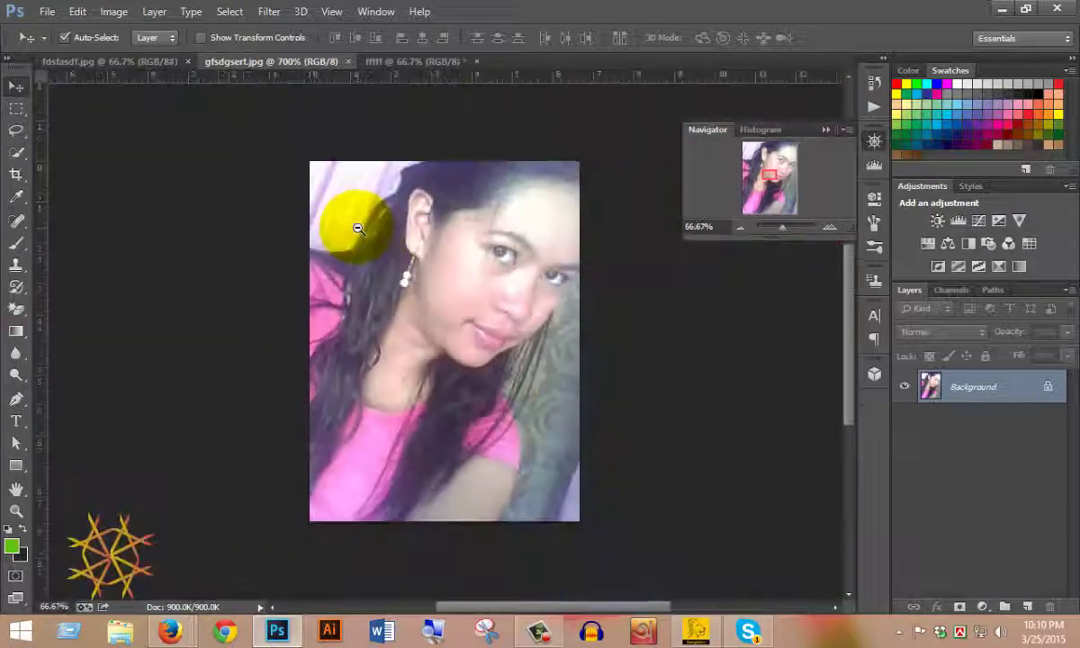
{"action": "left_click", "coordinate": [471, 246], "text": "alt"}
{"action": "left_click", "coordinate": [468, 265]}
{"action": "left_click", "coordinate": [830, 226]}
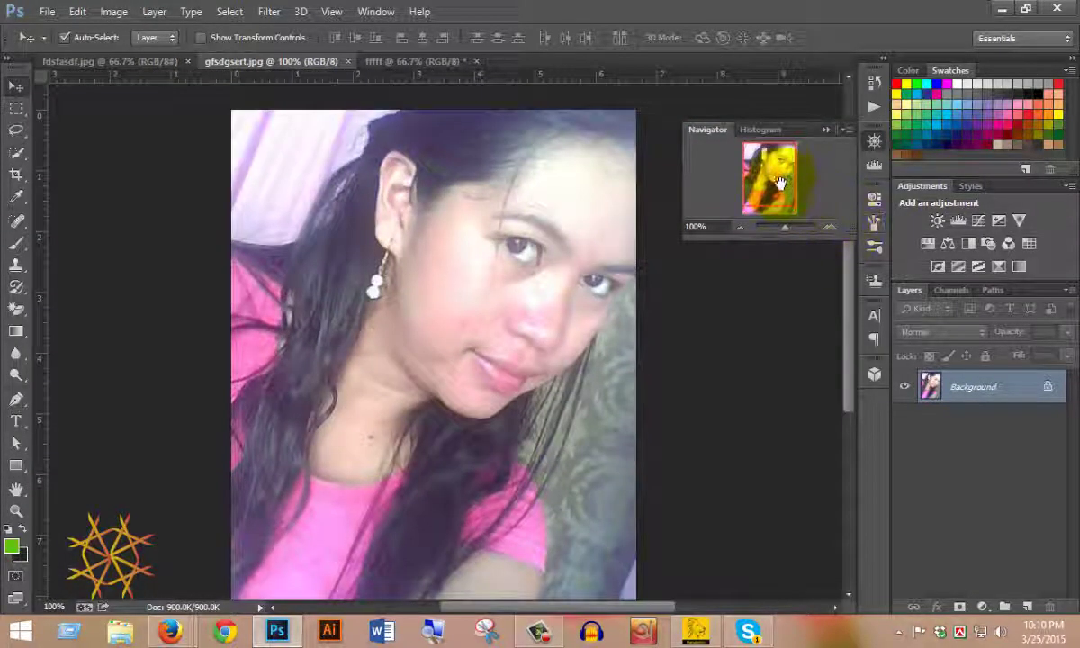
{"action": "mouse_move", "coordinate": [767, 181]}
{"action": "left_mouse_down"}
{"action": "mouse_move", "coordinate": [777, 174]}
{"action": "mouse_move", "coordinate": [780, 198]}
{"action": "left_mouse_up"}
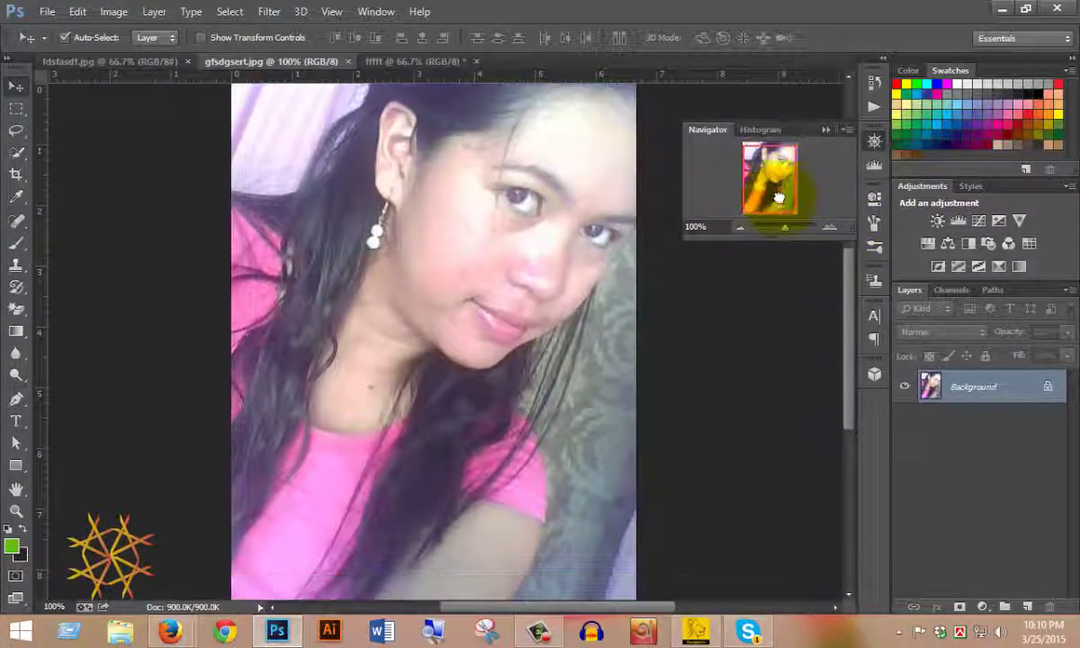
Alternate between the fffff copy and the original, panning across the face, ending on gfsdgsert.jpg.
{"action": "left_click", "coordinate": [393, 61]}
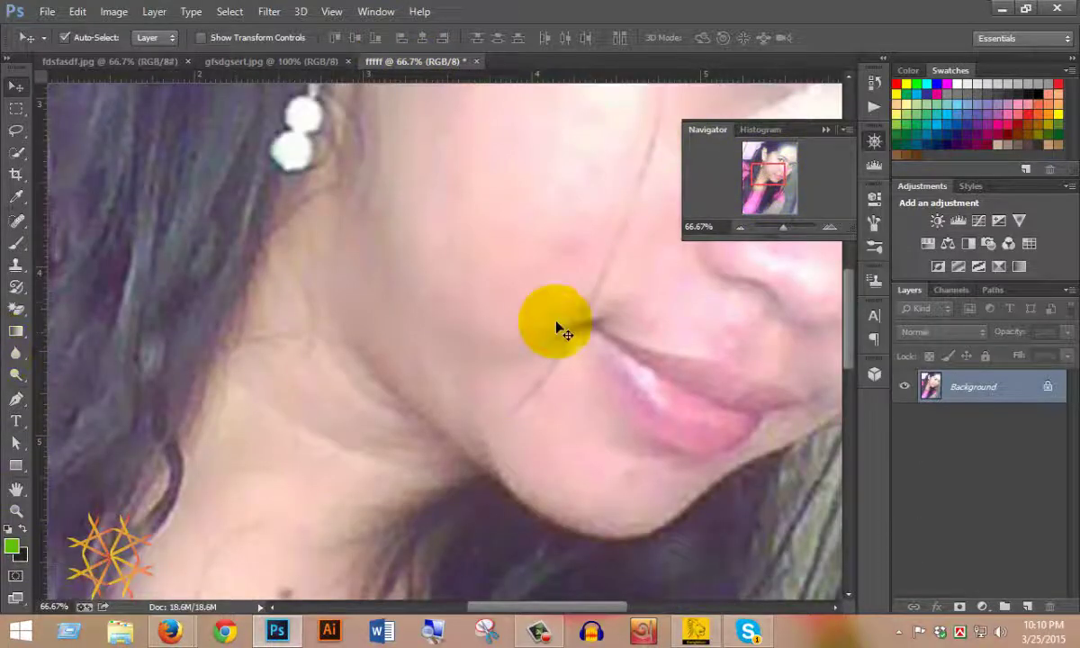
{"action": "scroll", "coordinate": [552, 311], "scroll_direction": "up", "scroll_amount": 1}
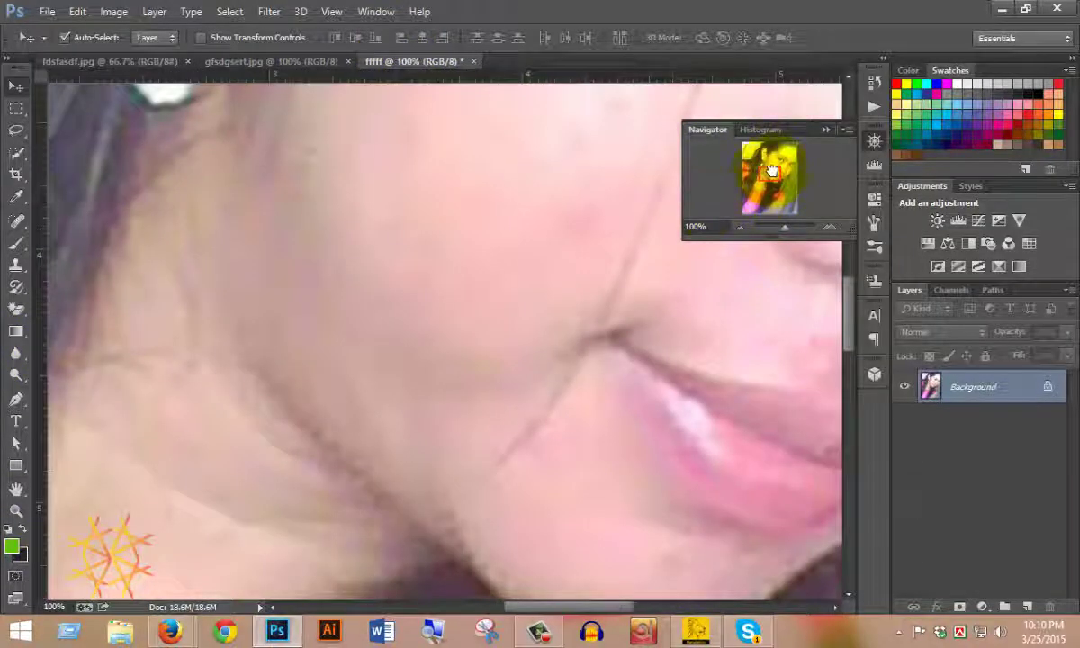
{"action": "mouse_move", "coordinate": [771, 171]}
{"action": "left_mouse_down"}
{"action": "mouse_move", "coordinate": [771, 149]}
{"action": "mouse_move", "coordinate": [761, 171]}
{"action": "mouse_move", "coordinate": [780, 171]}
{"action": "mouse_move", "coordinate": [771, 173]}
{"action": "left_mouse_up"}
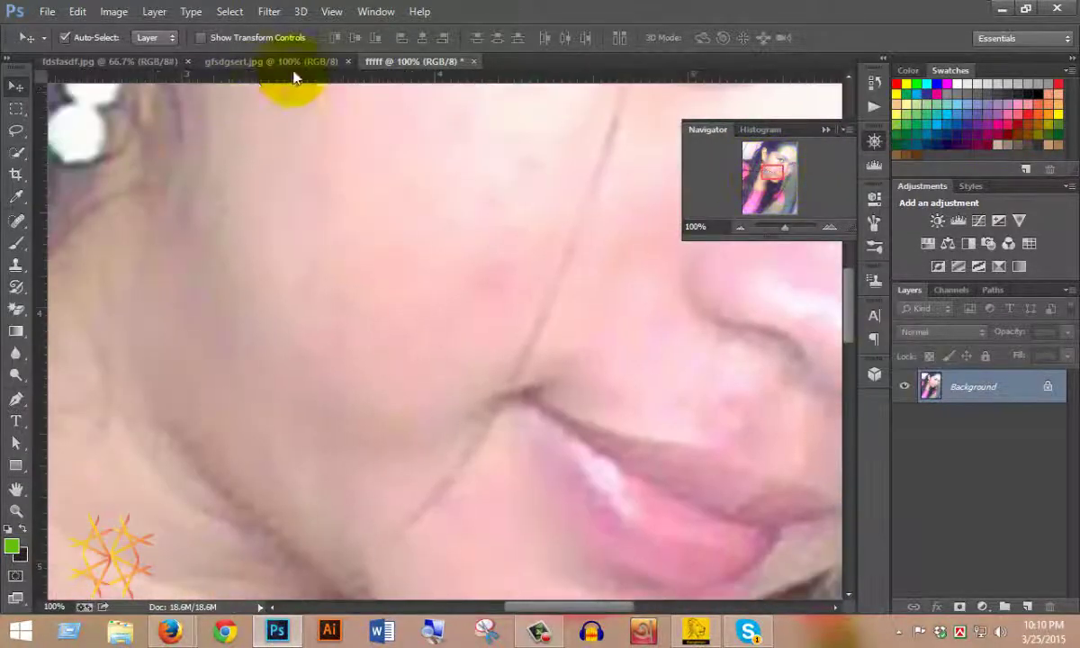
{"action": "left_click", "coordinate": [290, 61]}
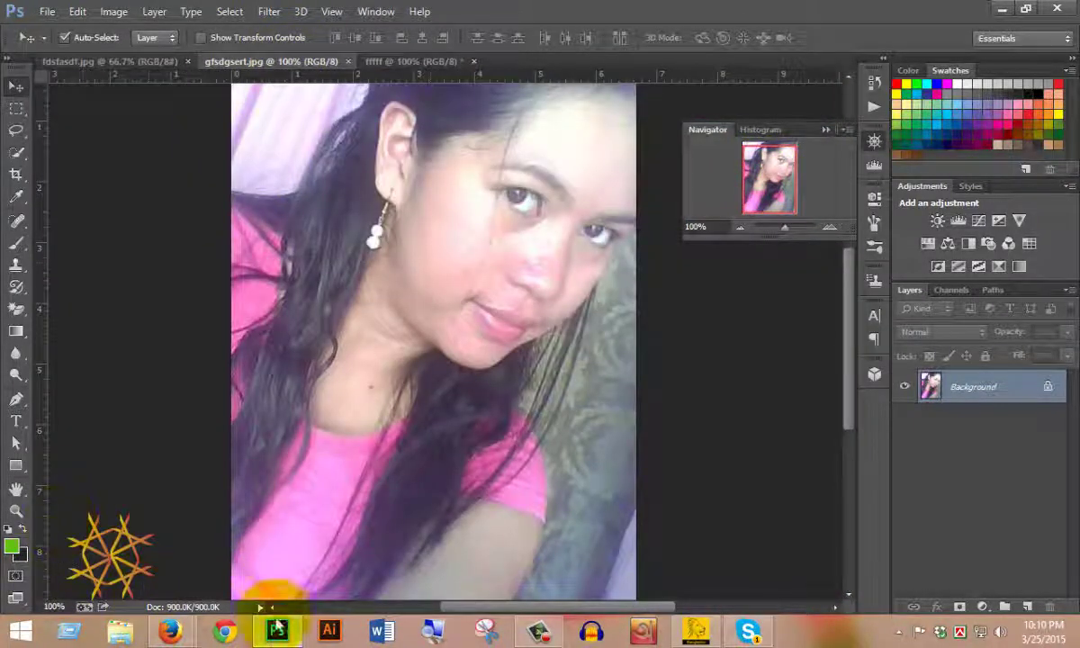
{"action": "mouse_move", "coordinate": [755, 170]}
{"action": "left_mouse_down"}
{"action": "mouse_move", "coordinate": [778, 143]}
{"action": "mouse_move", "coordinate": [742, 205]}
{"action": "left_mouse_up"}
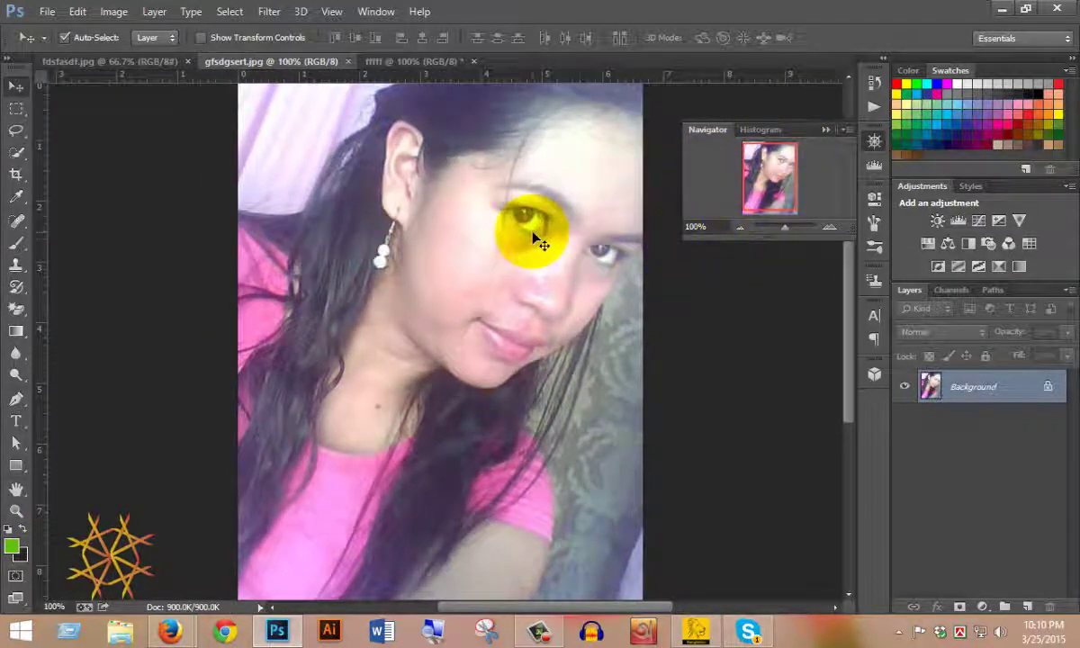
{"action": "left_click", "coordinate": [401, 70]}
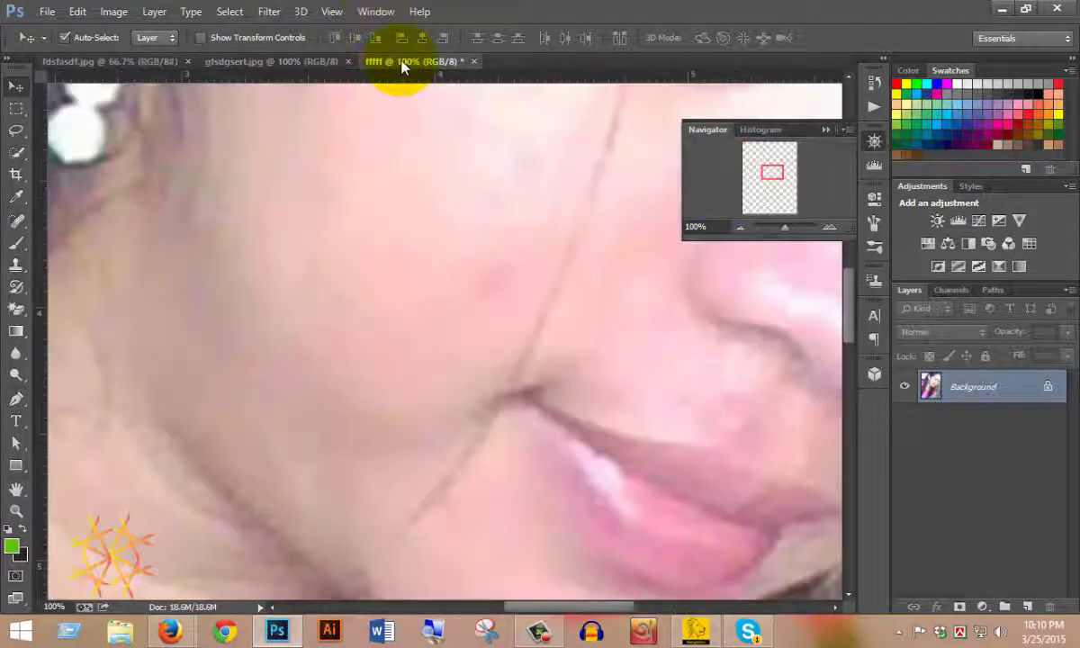
{"action": "left_click", "coordinate": [241, 60]}
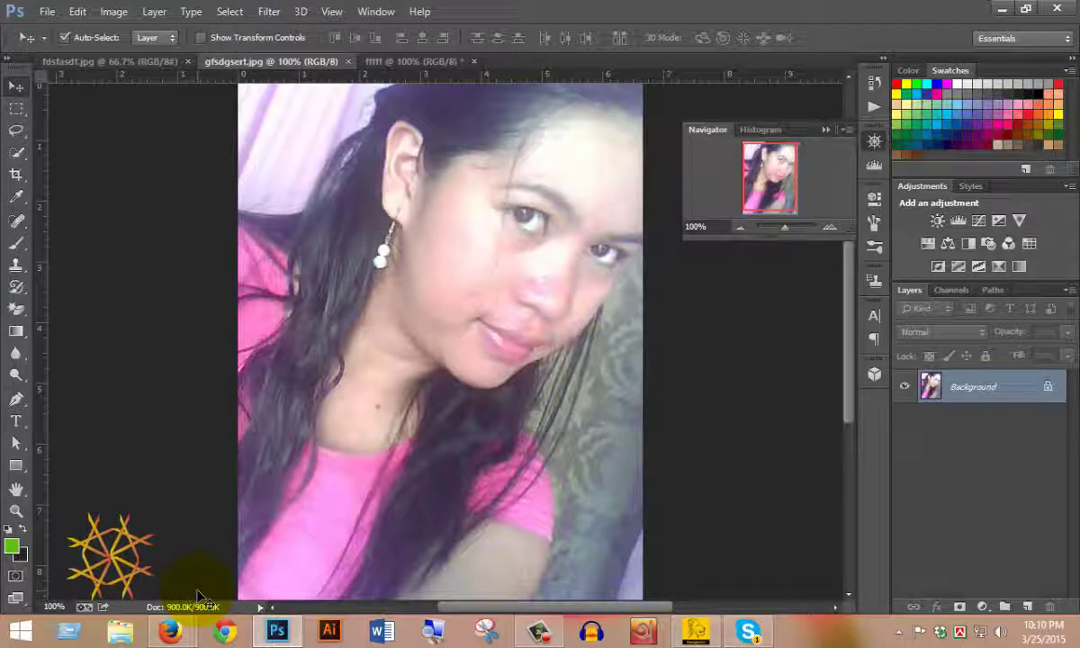
{"action": "mouse_move", "coordinate": [170, 631]}
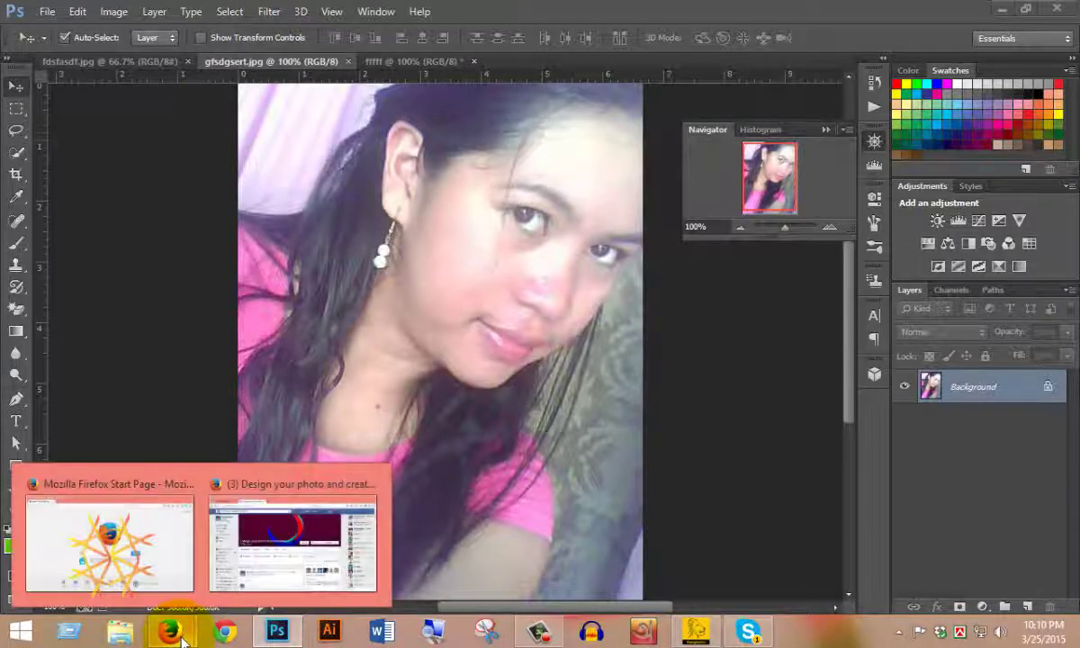
Return to the Facebook group and scroll through its feed.
{"action": "left_click", "coordinate": [270, 563]}
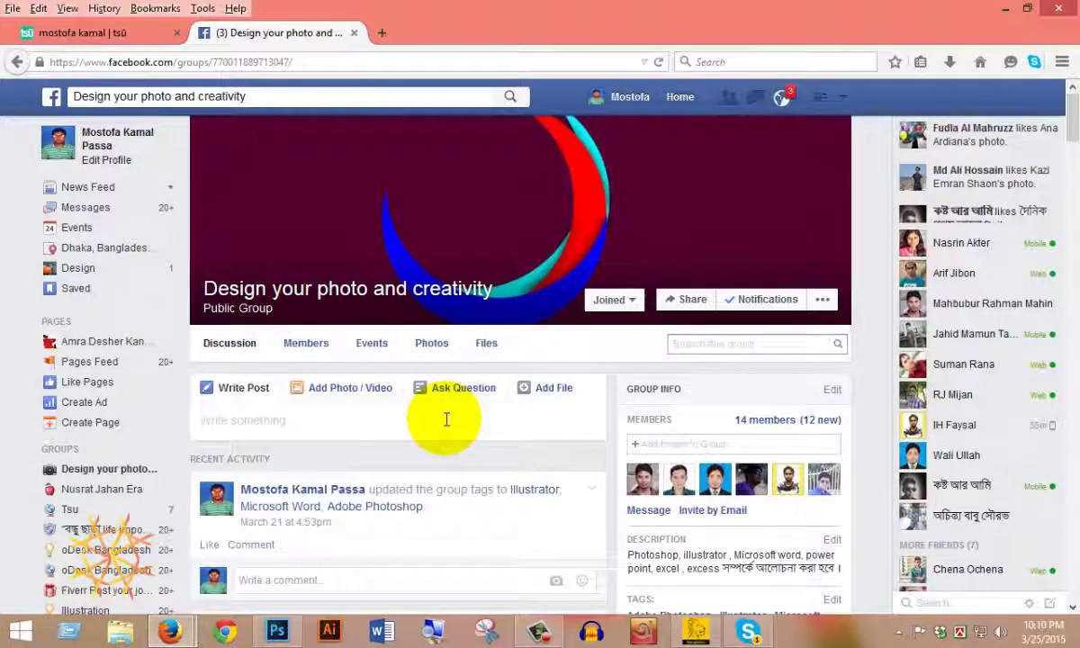
{"action": "scroll", "coordinate": [446, 423], "scroll_direction": "down", "scroll_amount": 5}
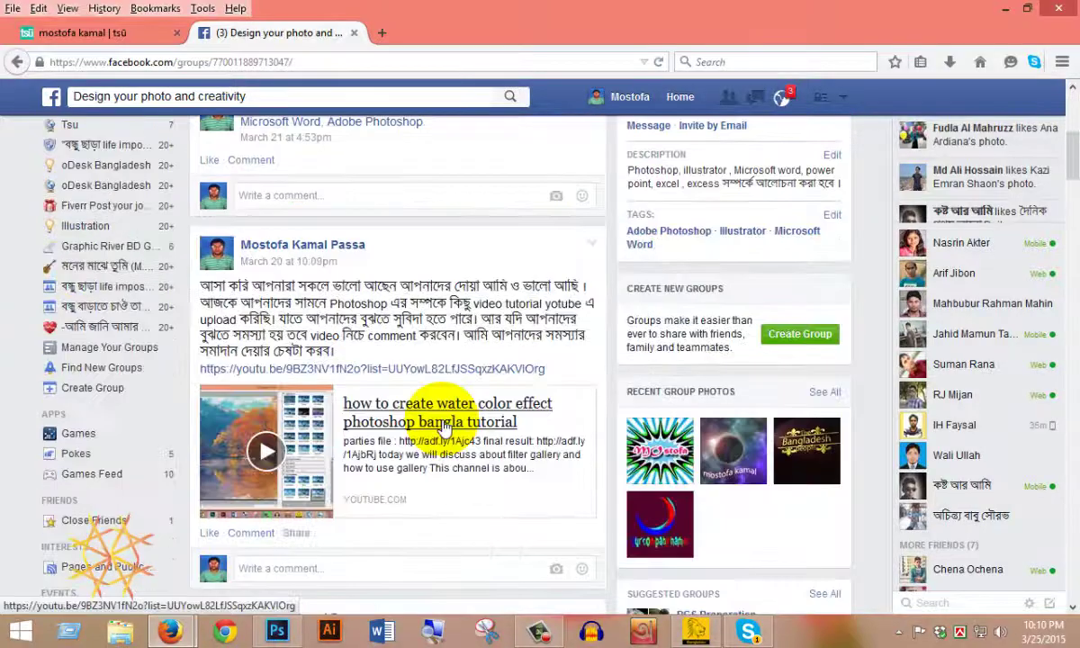
{"action": "scroll", "coordinate": [447, 427], "scroll_direction": "down", "scroll_amount": 5}
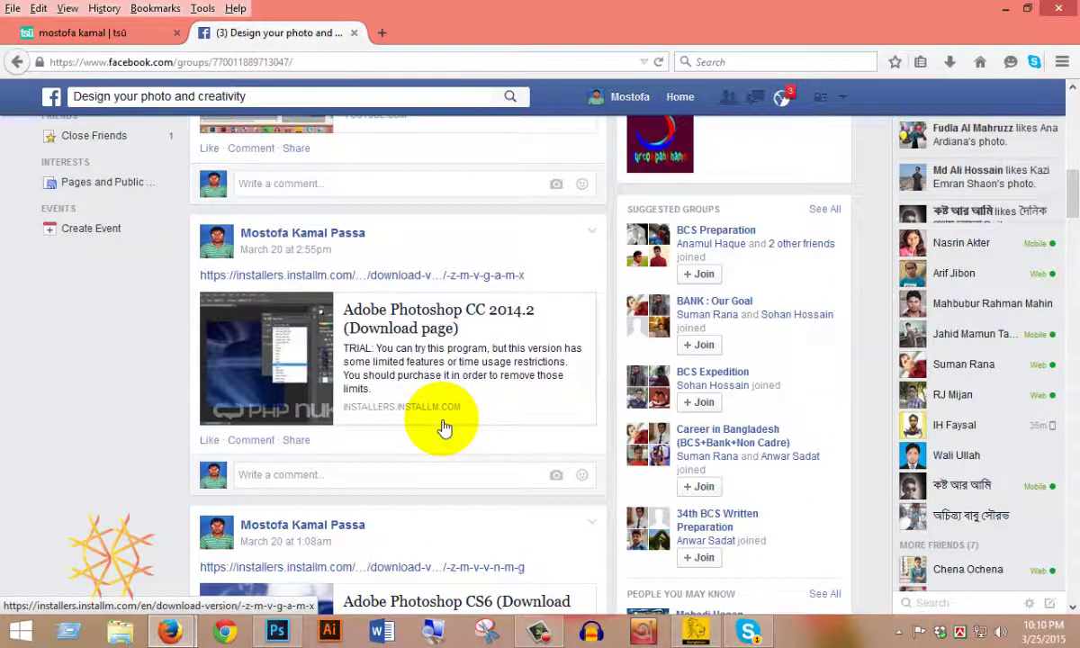
{"action": "scroll", "coordinate": [444, 427], "scroll_direction": "up", "scroll_amount": 3}
{"action": "scroll", "coordinate": [442, 426], "scroll_direction": "up", "scroll_amount": 4}
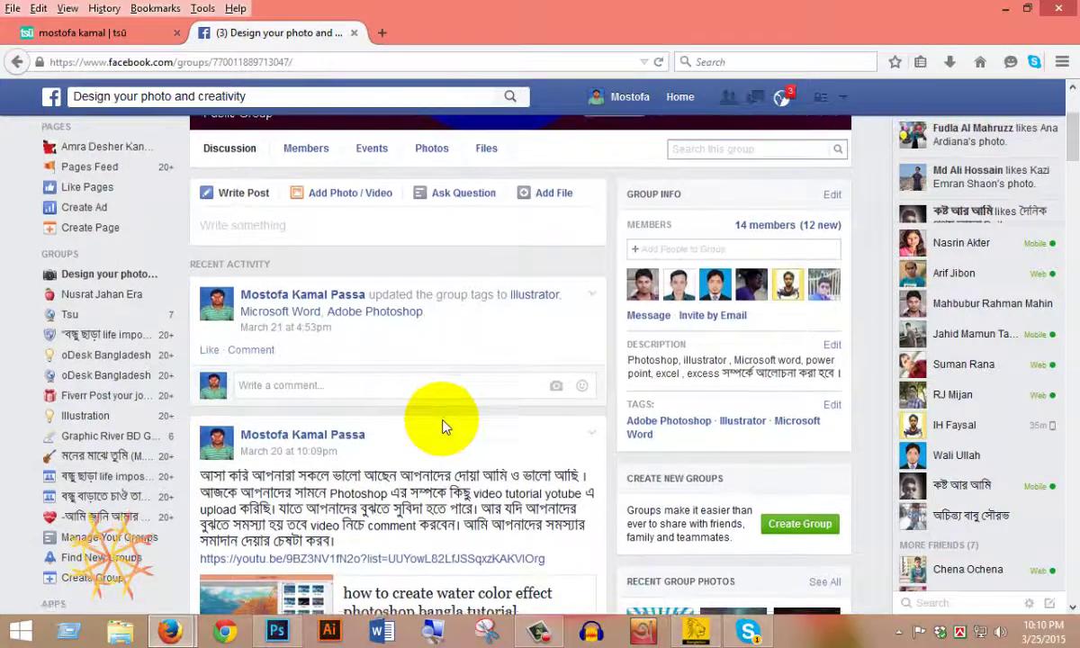
{"action": "scroll", "coordinate": [441, 424], "scroll_direction": "down", "scroll_amount": 3}
{"action": "scroll", "coordinate": [449, 429], "scroll_direction": "down", "scroll_amount": 2}
{"action": "scroll", "coordinate": [442, 356], "scroll_direction": "down", "scroll_amount": 1}
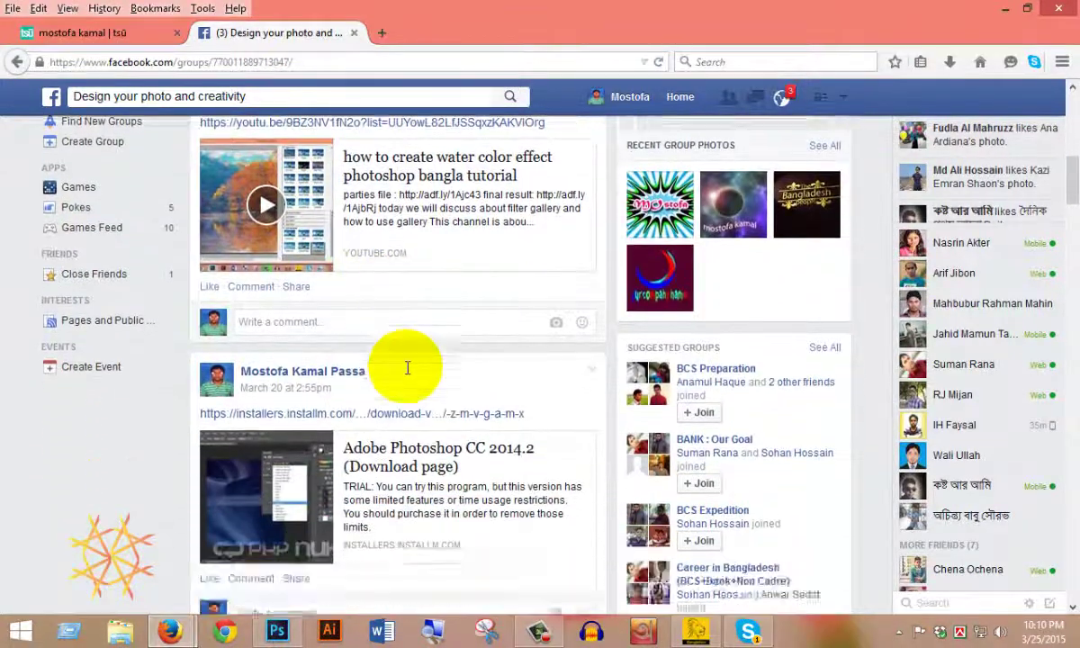
{"action": "scroll", "coordinate": [405, 367], "scroll_direction": "down", "scroll_amount": 3}
Read the Photoshop CC 2014.2 download post, then bring Photoshop back to the front.
{"action": "left_click", "coordinate": [335, 267]}
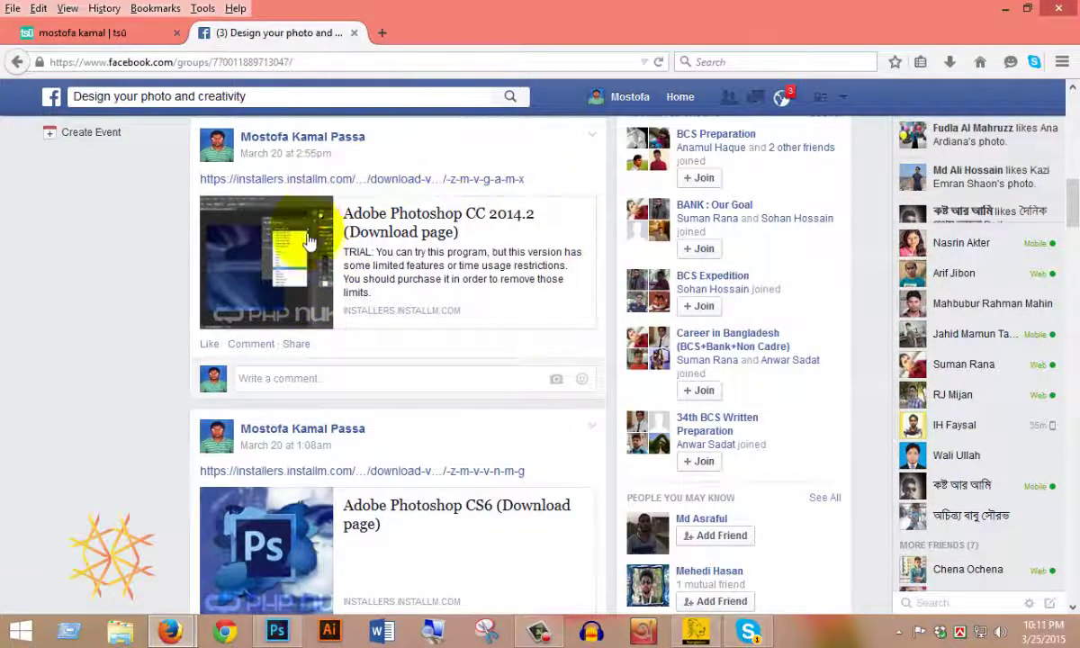
{"action": "scroll", "coordinate": [425, 402], "scroll_direction": "down", "scroll_amount": 1}
{"action": "scroll", "coordinate": [426, 402], "scroll_direction": "down", "scroll_amount": 1}
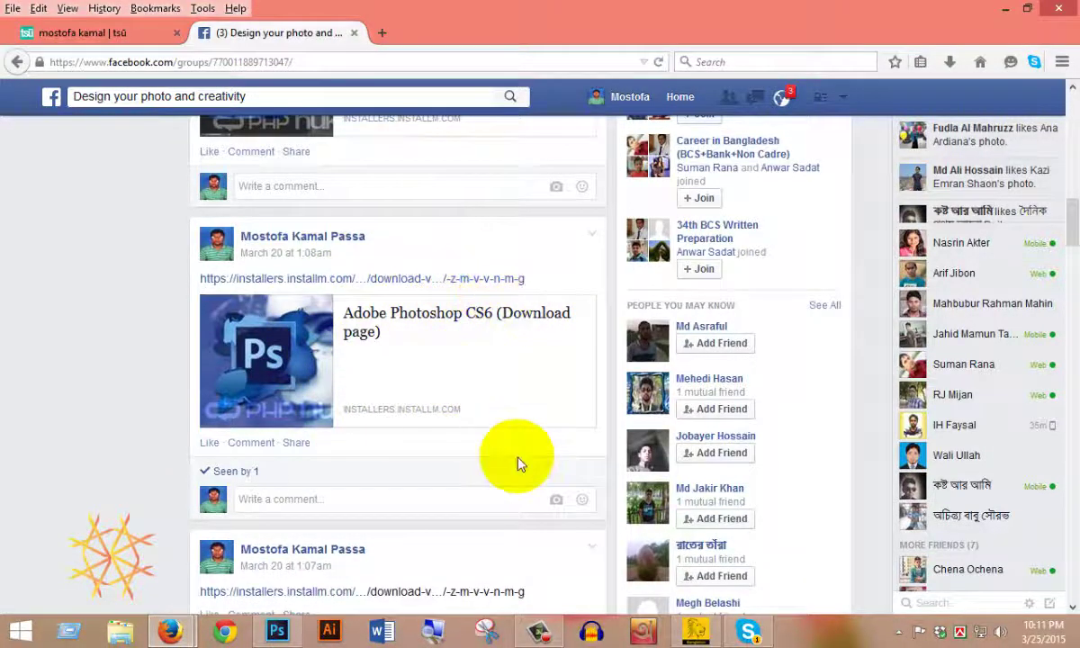
{"action": "scroll", "coordinate": [518, 464], "scroll_direction": "up", "scroll_amount": 2}
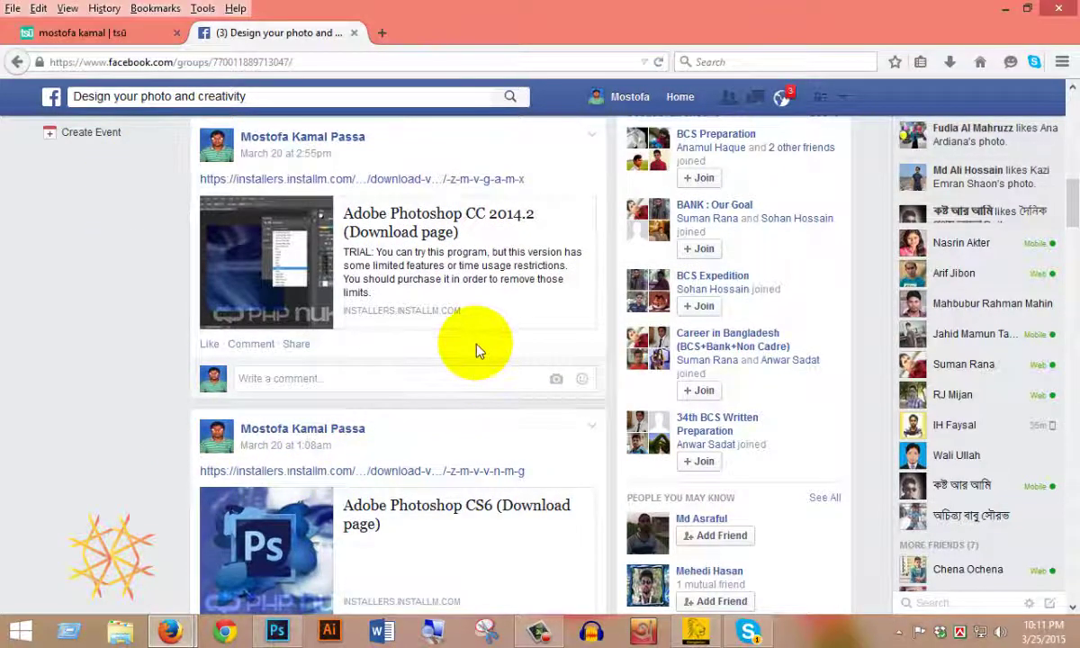
{"action": "scroll", "coordinate": [478, 350], "scroll_direction": "up", "scroll_amount": 5}
{"action": "scroll", "coordinate": [478, 350], "scroll_direction": "up", "scroll_amount": 2}
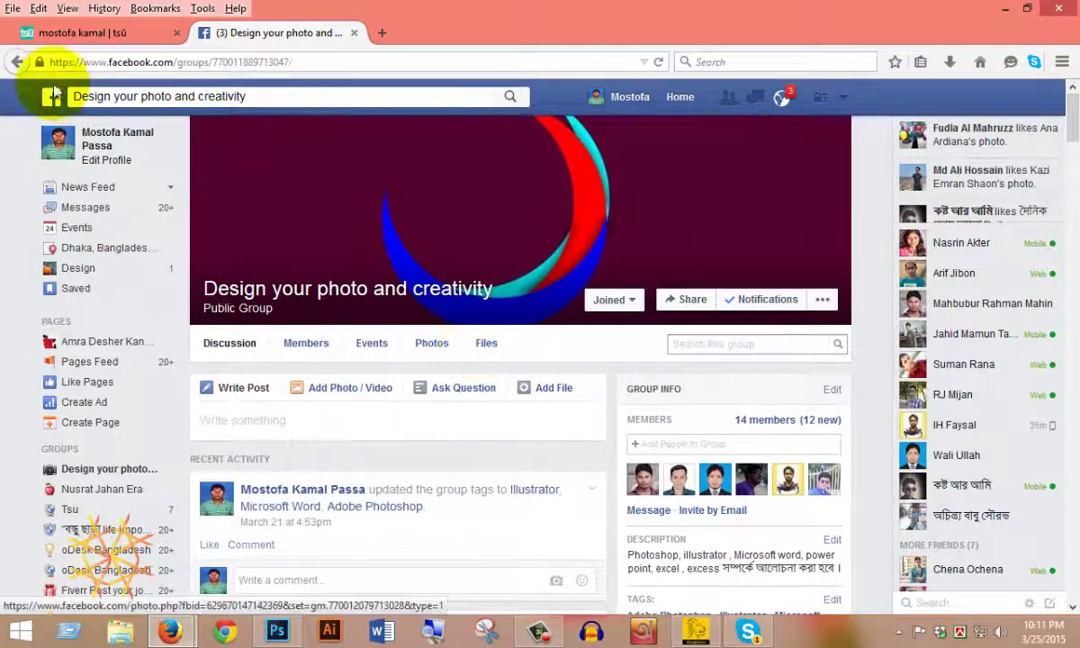
{"action": "left_click", "coordinate": [278, 630]}
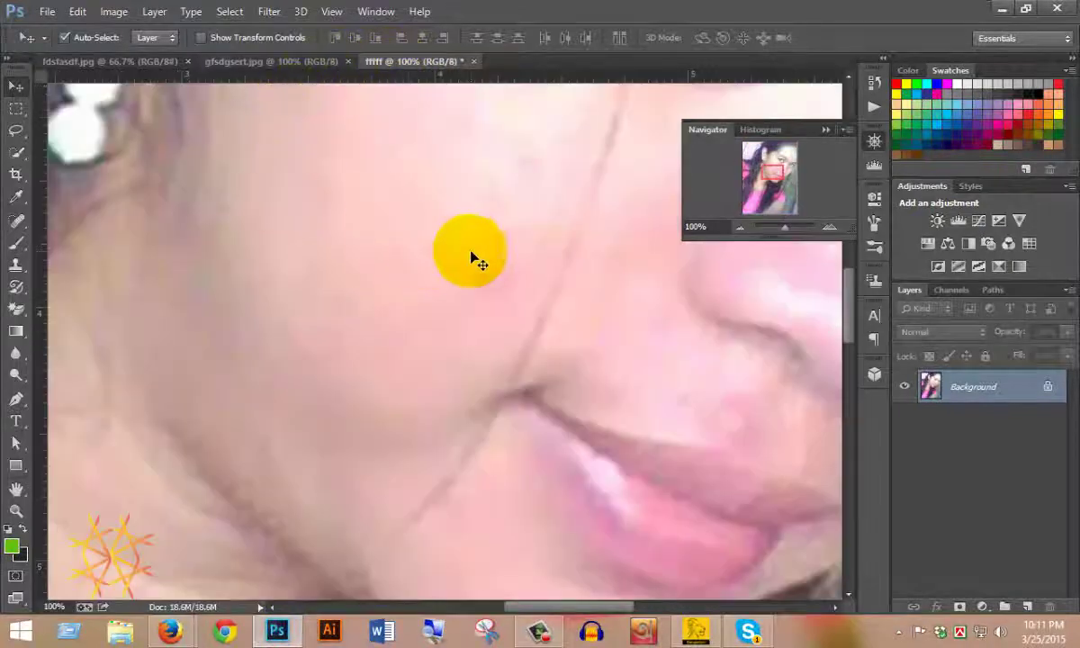
Zoom out on the portrait and bring the fdsfasdf.jpg lake photo to the front.
{"action": "left_click", "coordinate": [414, 211], "text": "alt"}
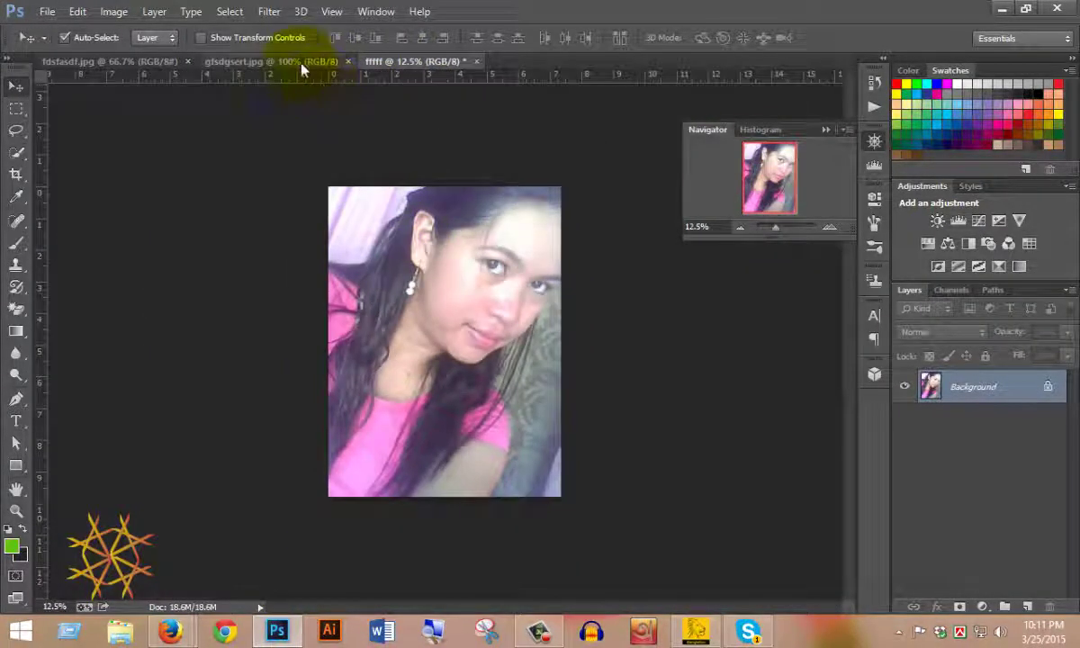
{"action": "left_click", "coordinate": [302, 65]}
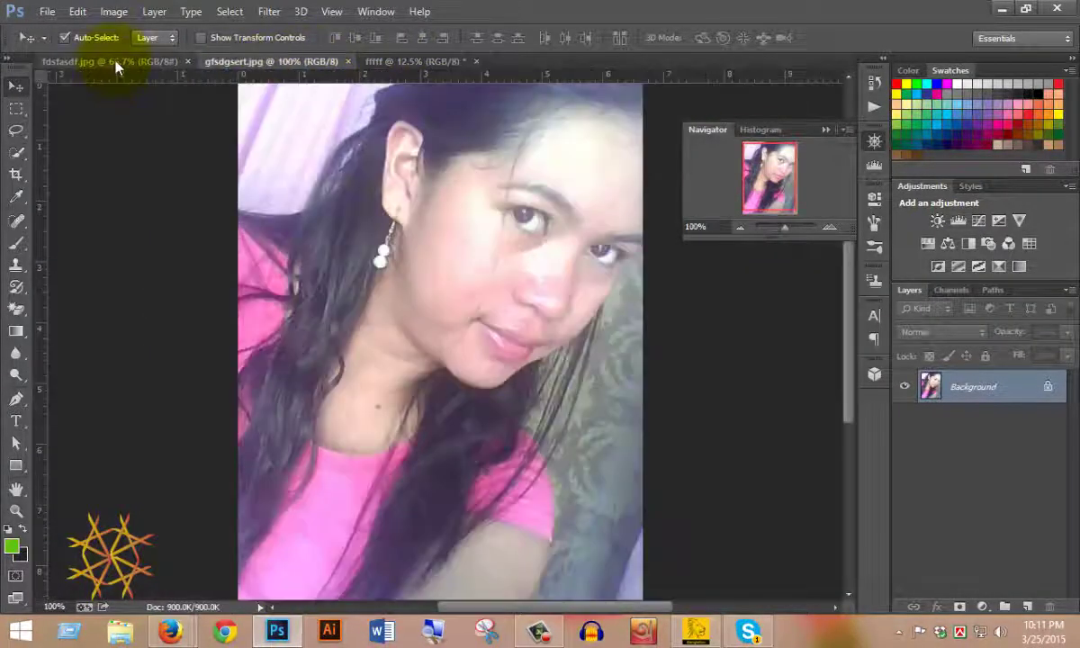
{"action": "left_click", "coordinate": [114, 61]}
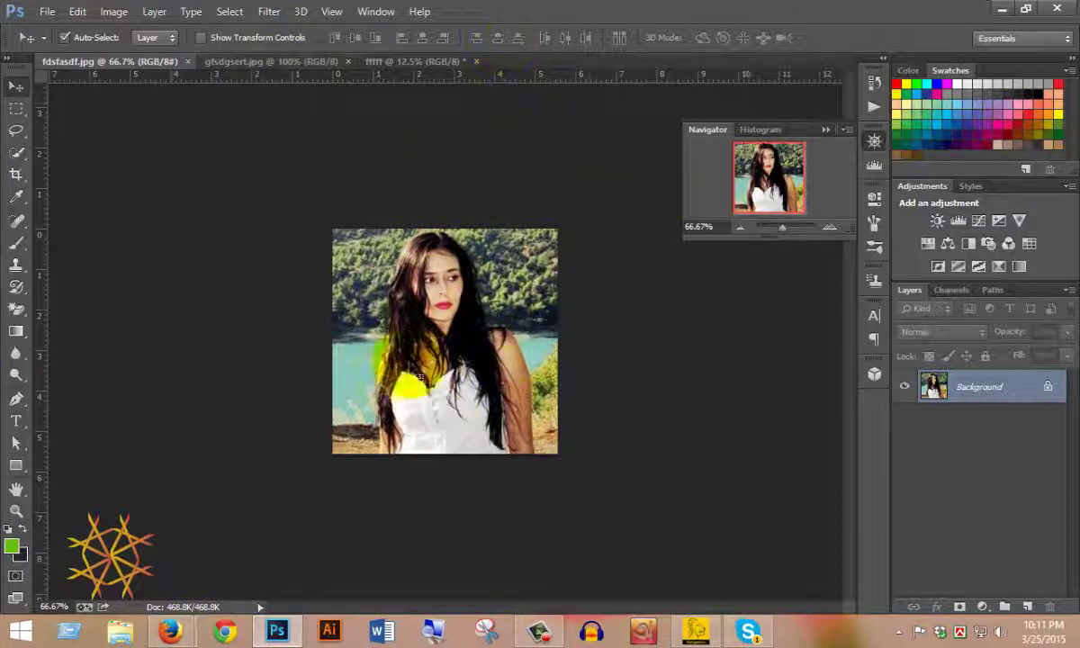
Duplicate the lake portrait as a new document named resolution.
{"action": "left_click", "coordinate": [106, 12]}
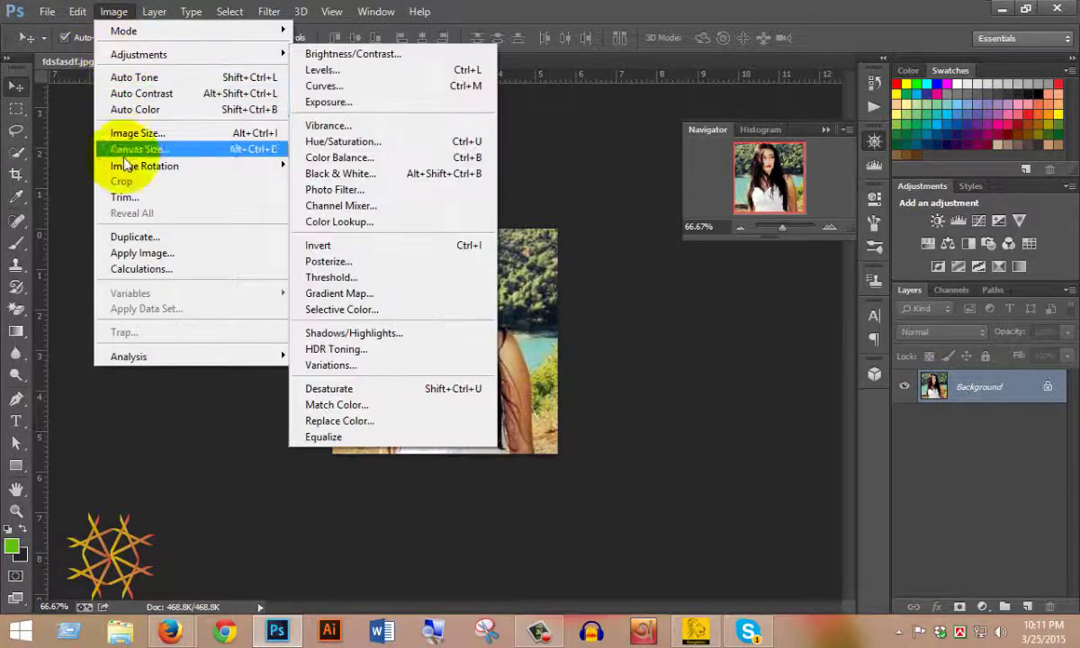
{"action": "left_click", "coordinate": [144, 239]}
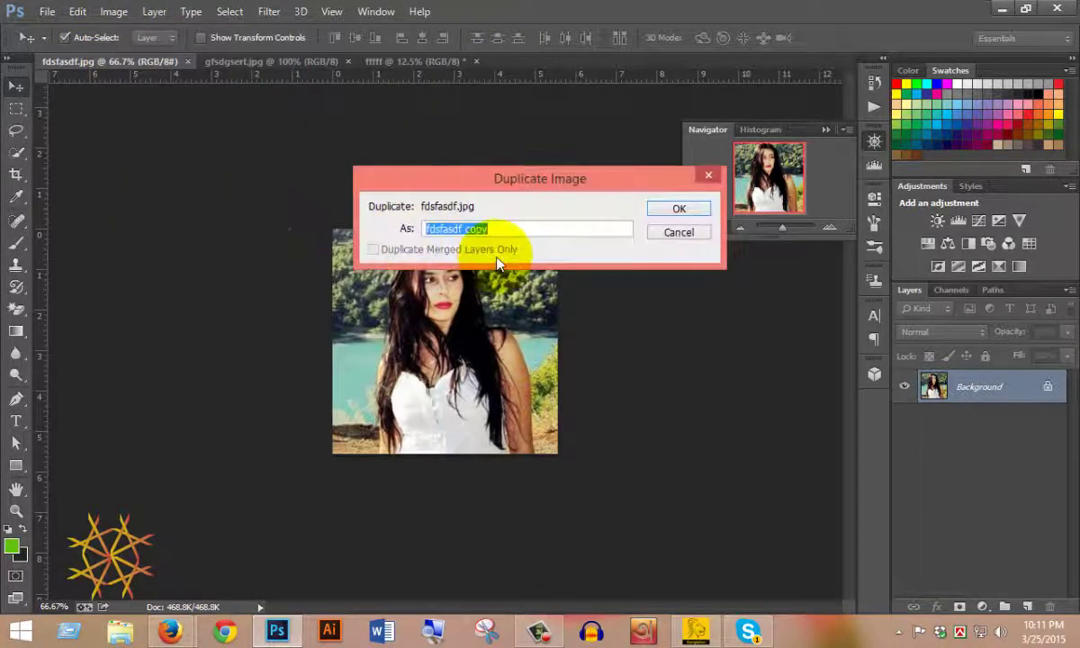
{"action": "type", "text": "1"}
{"action": "type", "text": "resolution"}
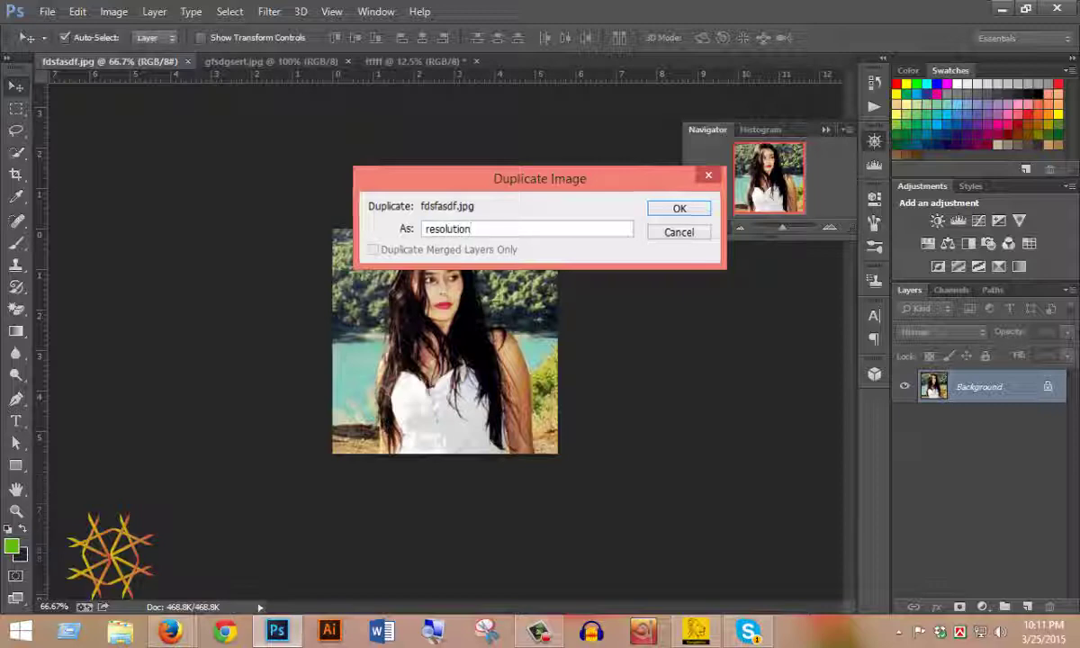
{"action": "key", "text": "Return"}
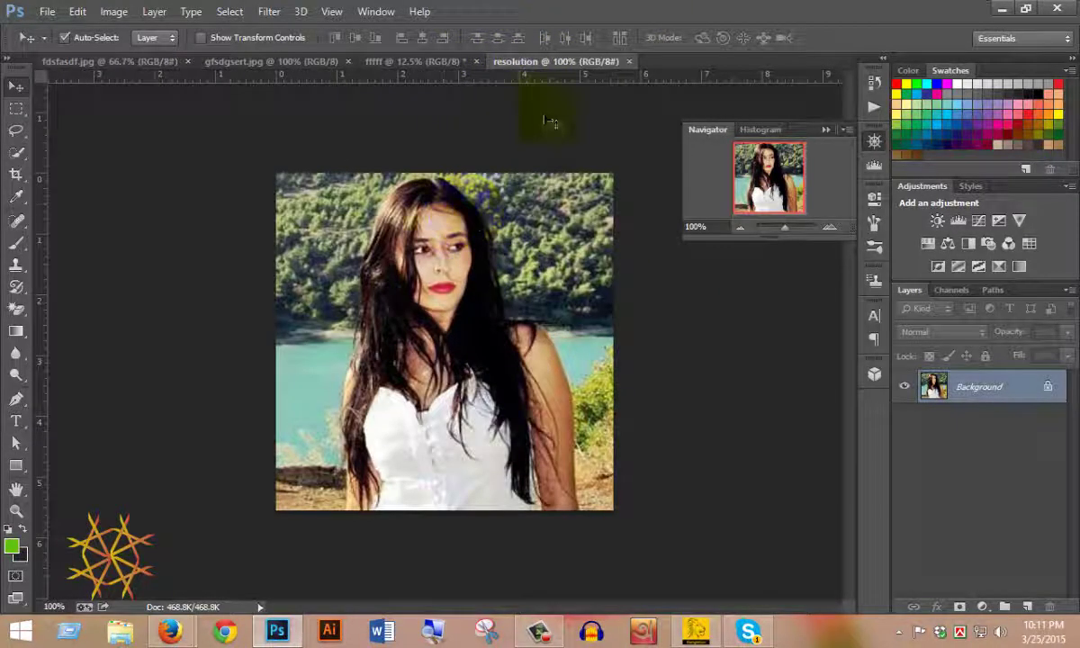
Apply Image Size to the resolution document, editing its 72 pixels/inch resolution value.
{"action": "left_click", "coordinate": [114, 12]}
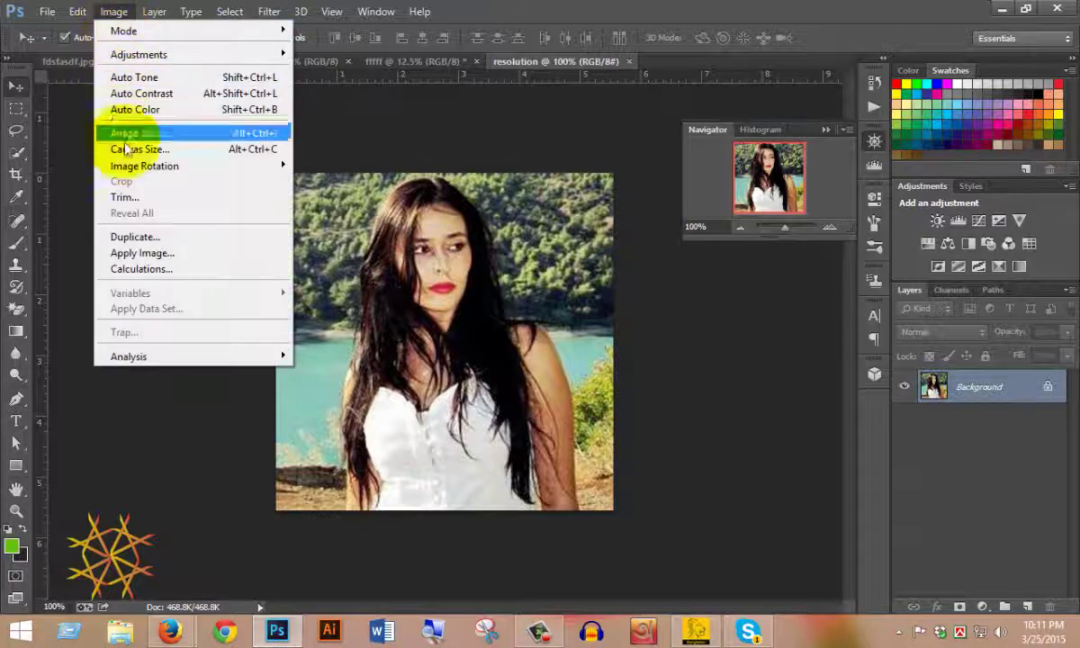
{"action": "left_click", "coordinate": [189, 132]}
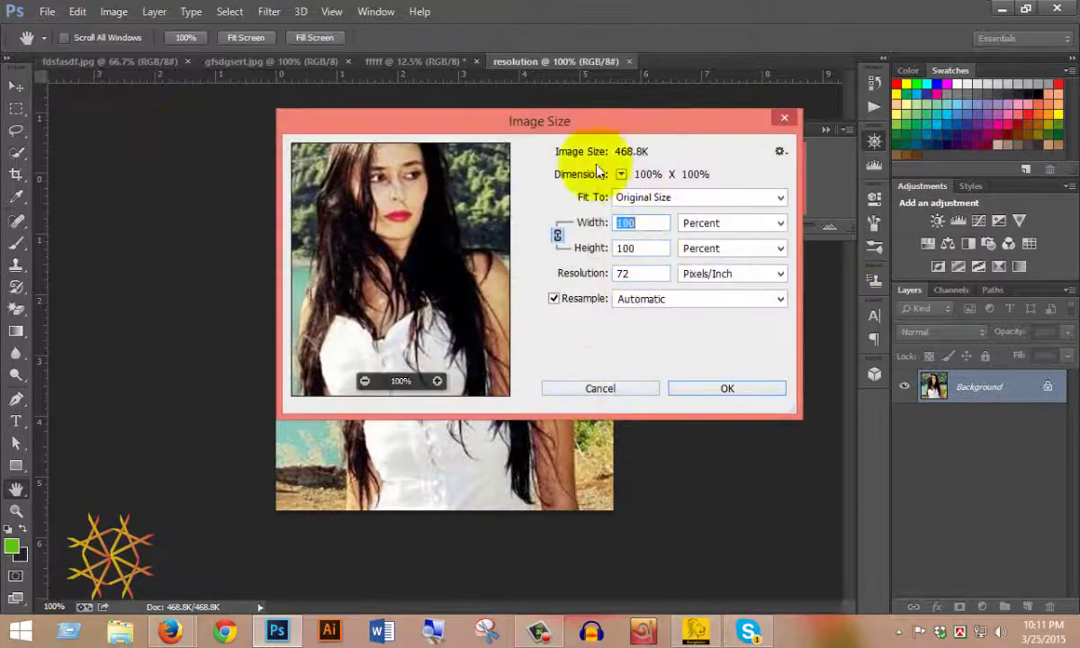
{"action": "left_click_drag", "start_coordinate": [602, 124], "coordinate": [550, 135]}
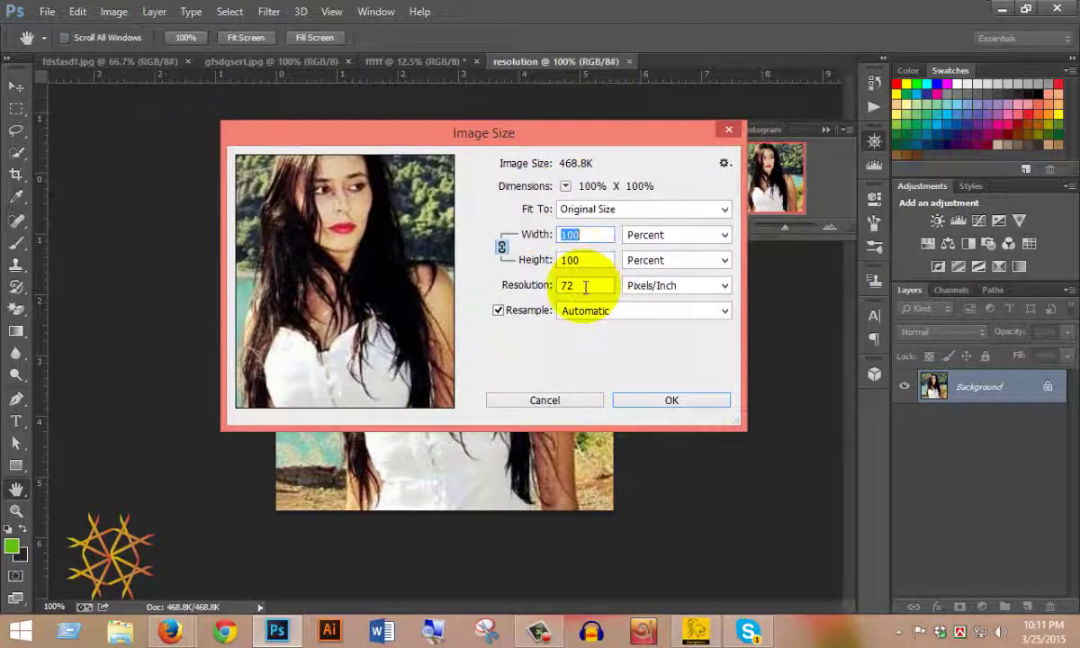
{"action": "double_click", "coordinate": [585, 285]}
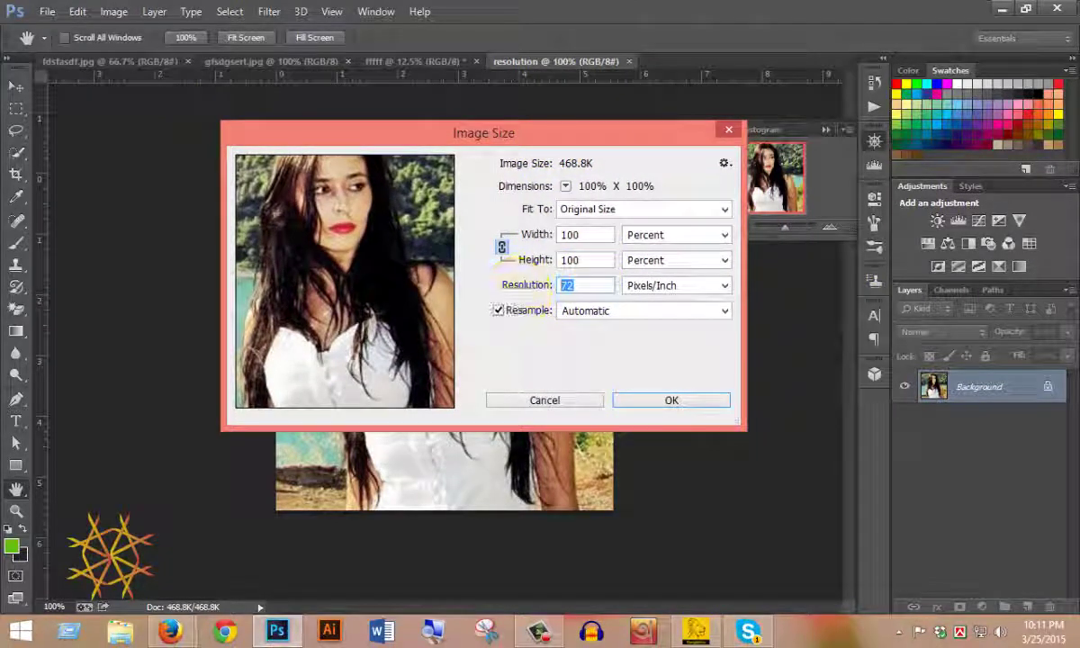
{"action": "type", "text": "300"}
{"action": "left_click", "coordinate": [684, 402]}
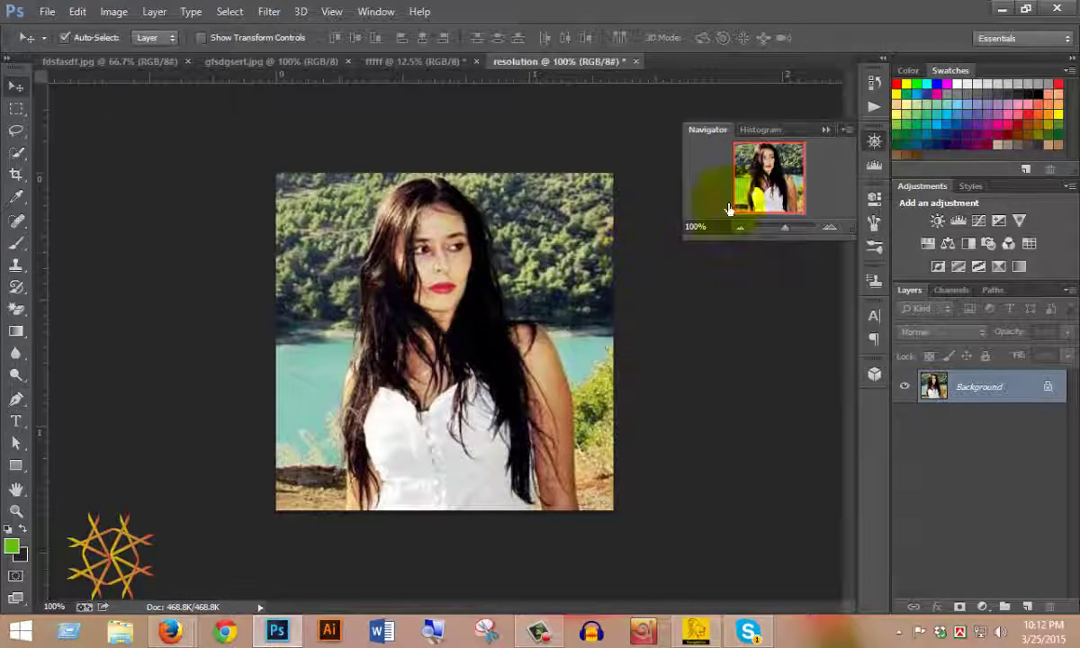
Close the Navigator, show the Actions panel and select Action 1's Image Size step.
{"action": "left_click", "coordinate": [827, 131]}
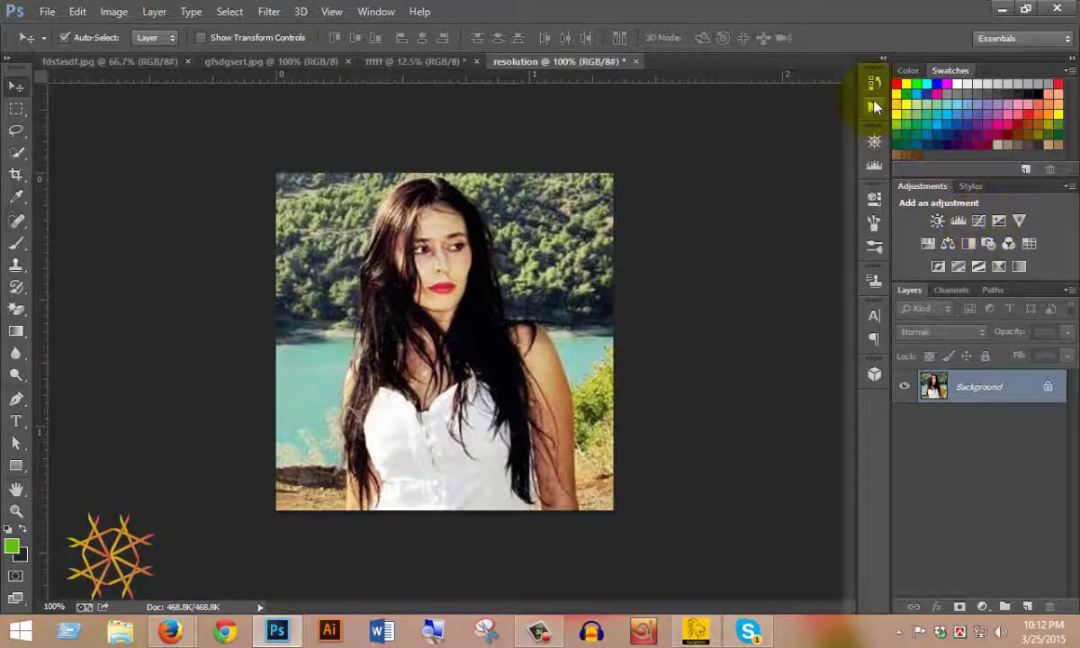
{"action": "left_click", "coordinate": [874, 107]}
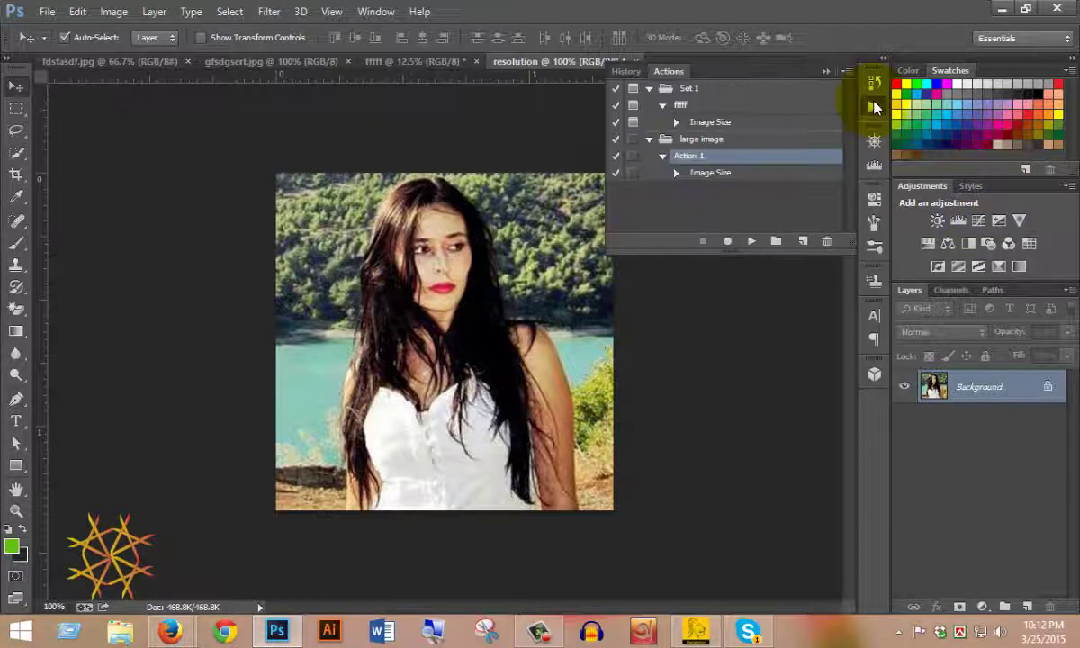
{"action": "left_click", "coordinate": [777, 241]}
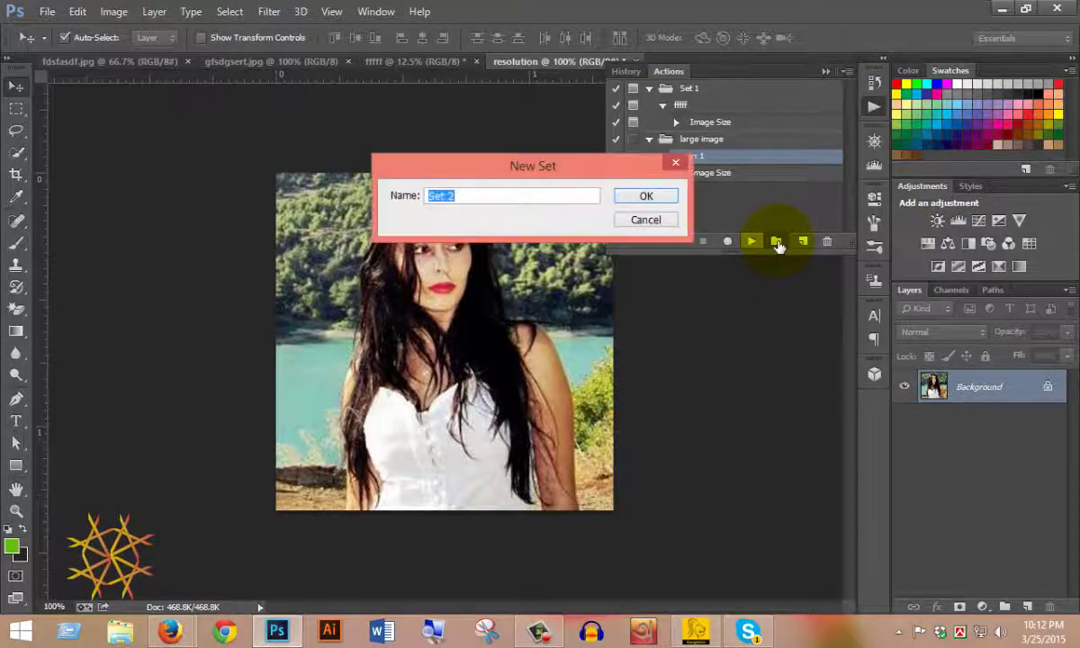
{"action": "left_click", "coordinate": [655, 222]}
{"action": "left_click", "coordinate": [706, 173]}
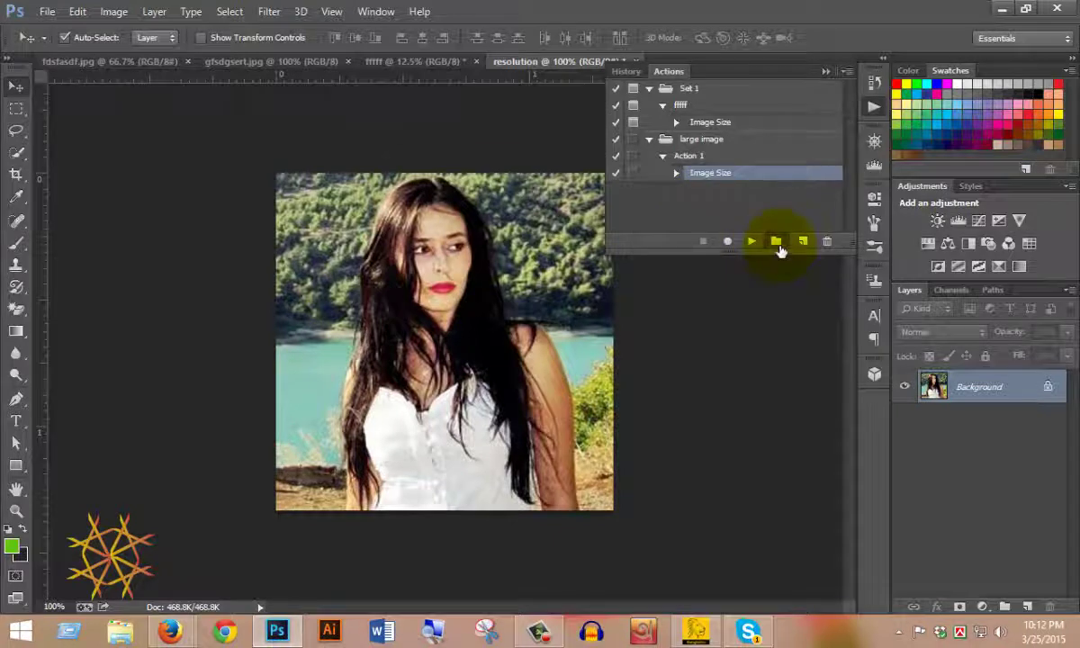
Create an action set named resolution with a new Action 2 and start recording.
{"action": "left_click", "coordinate": [776, 242]}
{"action": "type", "text": "resolution"}
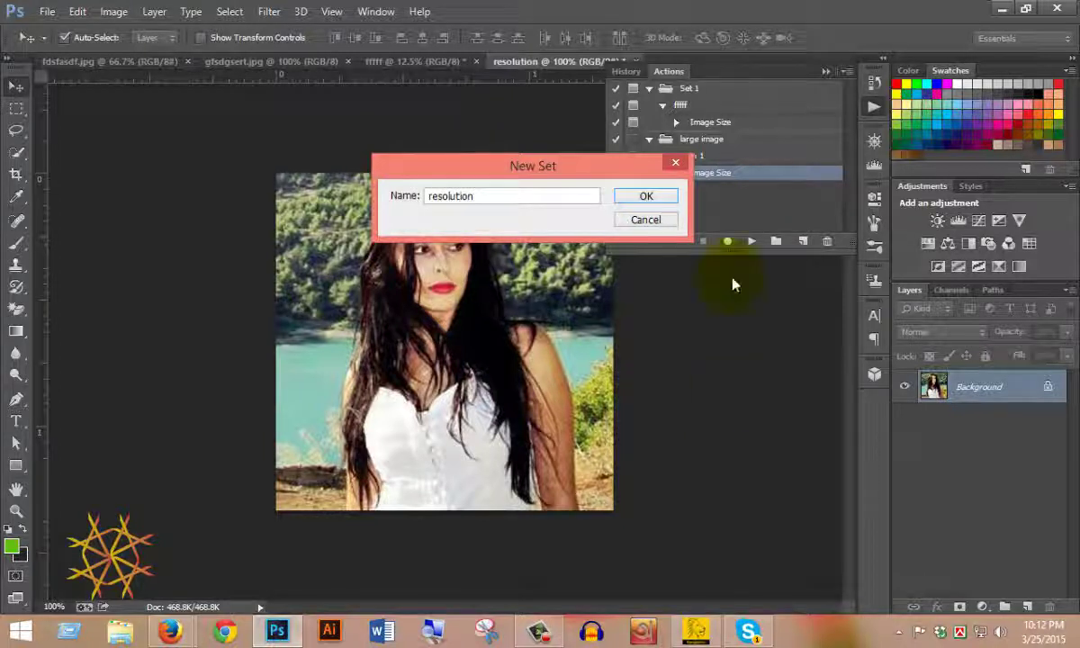
{"action": "left_click", "coordinate": [647, 197]}
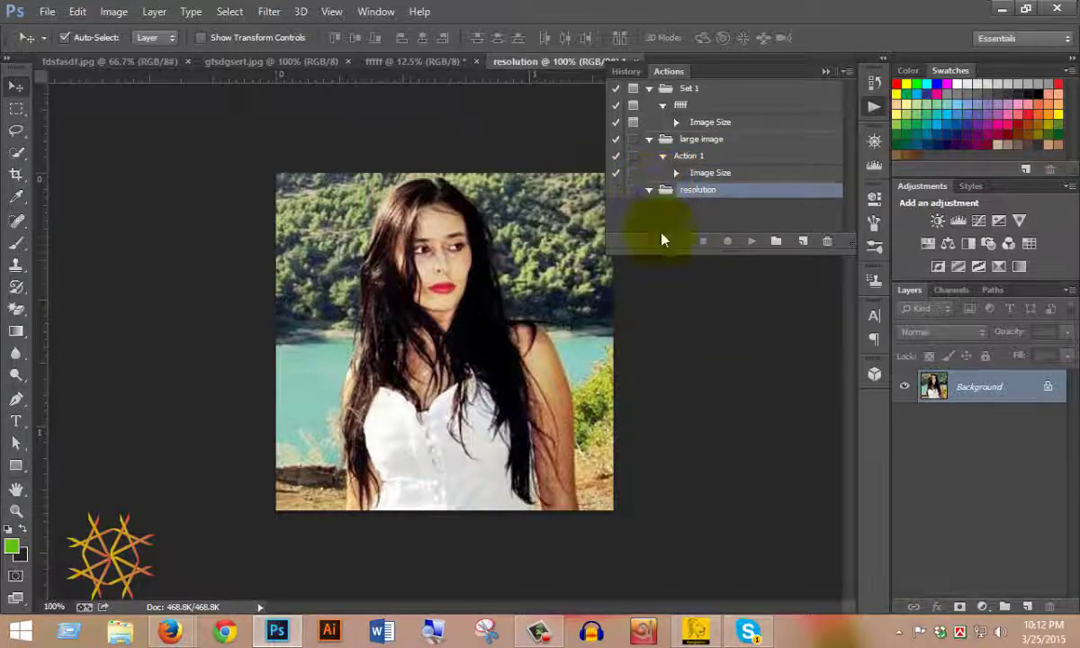
{"action": "left_click", "coordinate": [804, 242]}
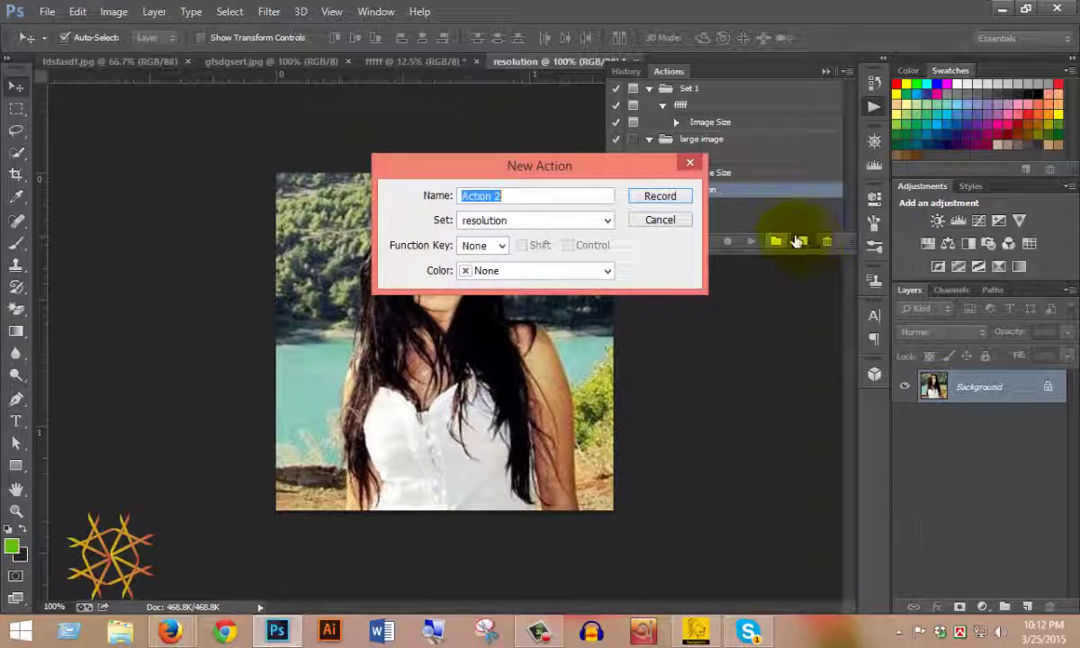
{"action": "left_click", "coordinate": [660, 196]}
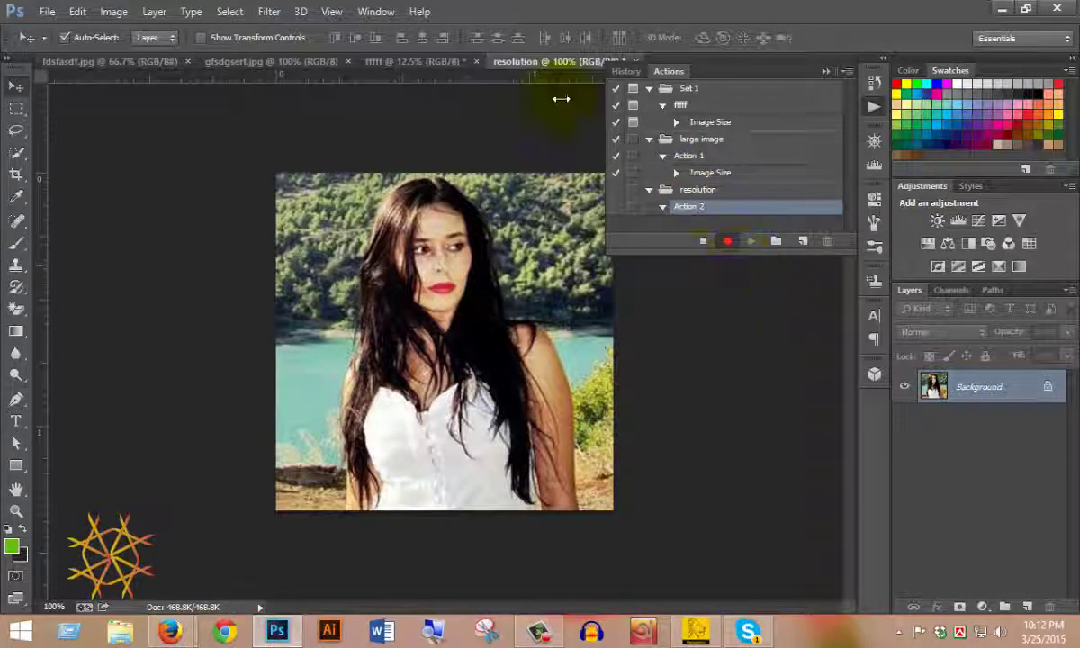
Record an Image Size resize to 110 percent width in Action 2, then stop recording.
{"action": "left_click", "coordinate": [106, 12]}
{"action": "left_click", "coordinate": [144, 134]}
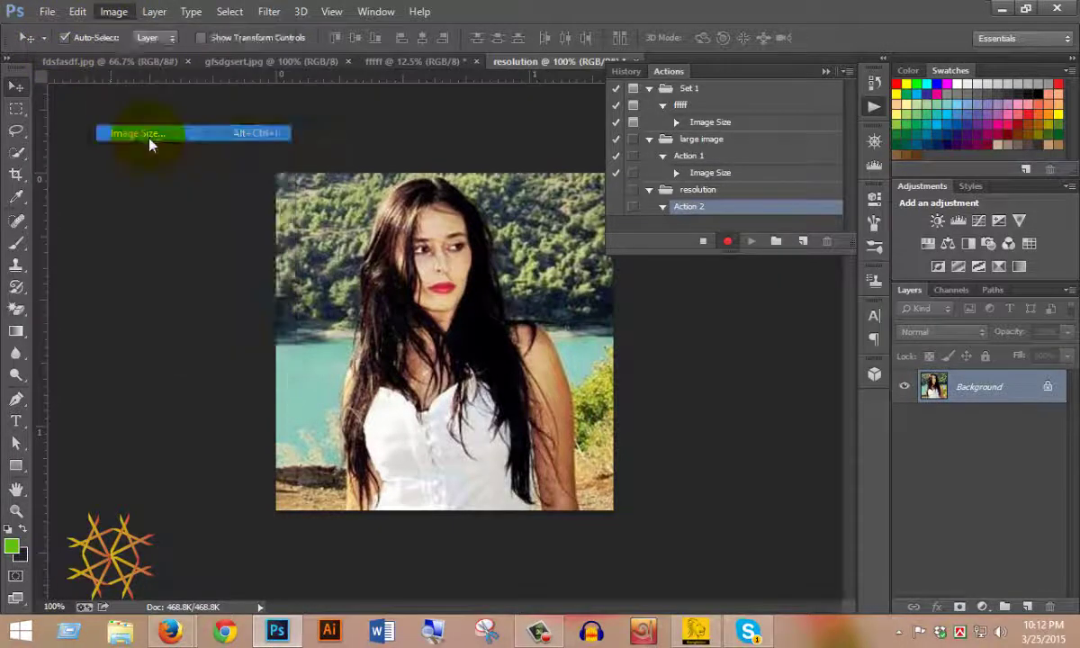
{"action": "left_click", "coordinate": [583, 234]}
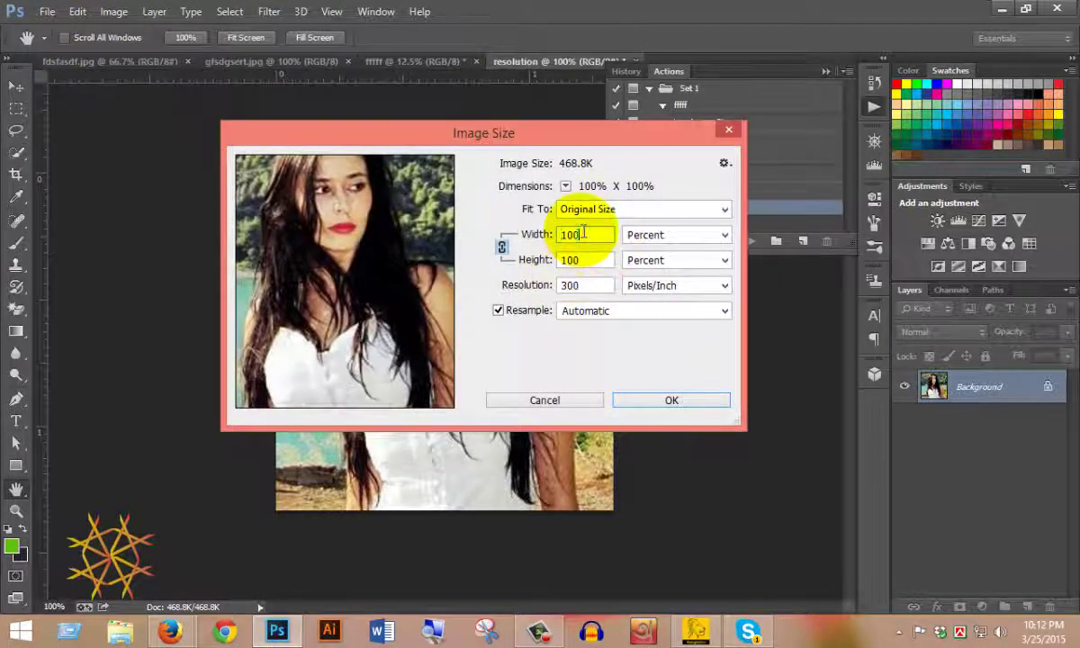
{"action": "left_click", "coordinate": [725, 235]}
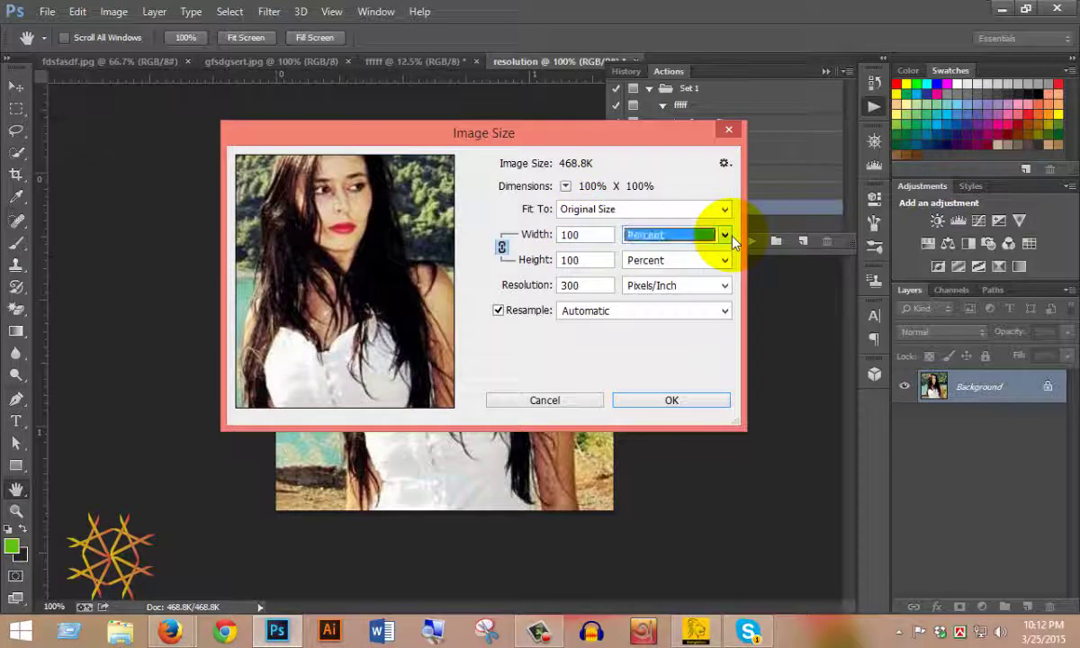
{"action": "left_click", "coordinate": [579, 236]}
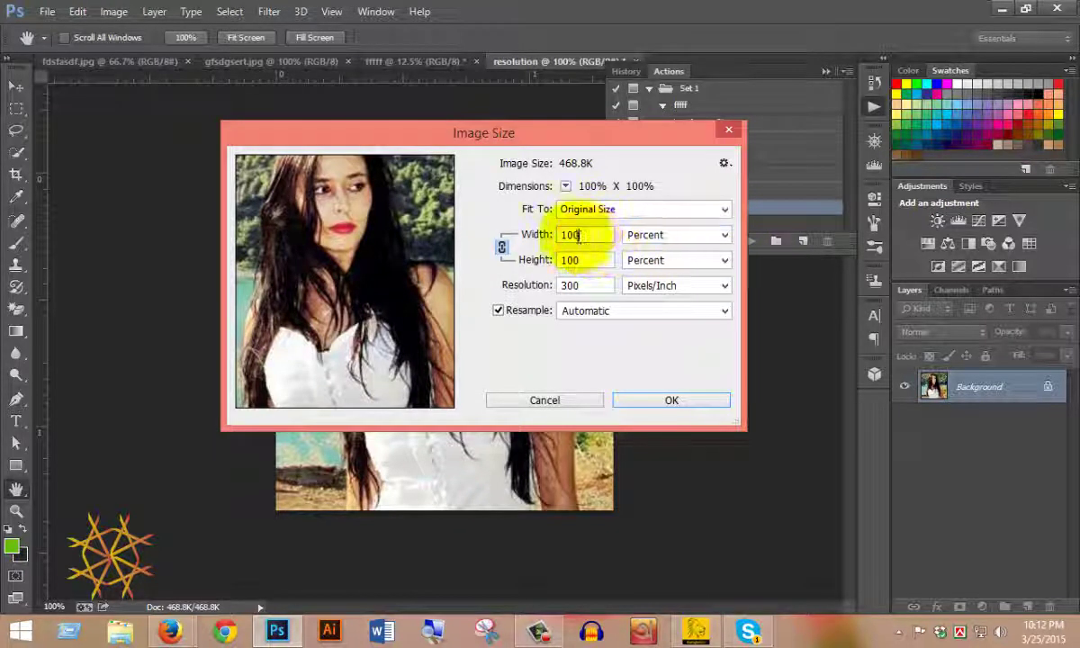
{"action": "left_click", "coordinate": [530, 239]}
{"action": "type", "text": "1"}
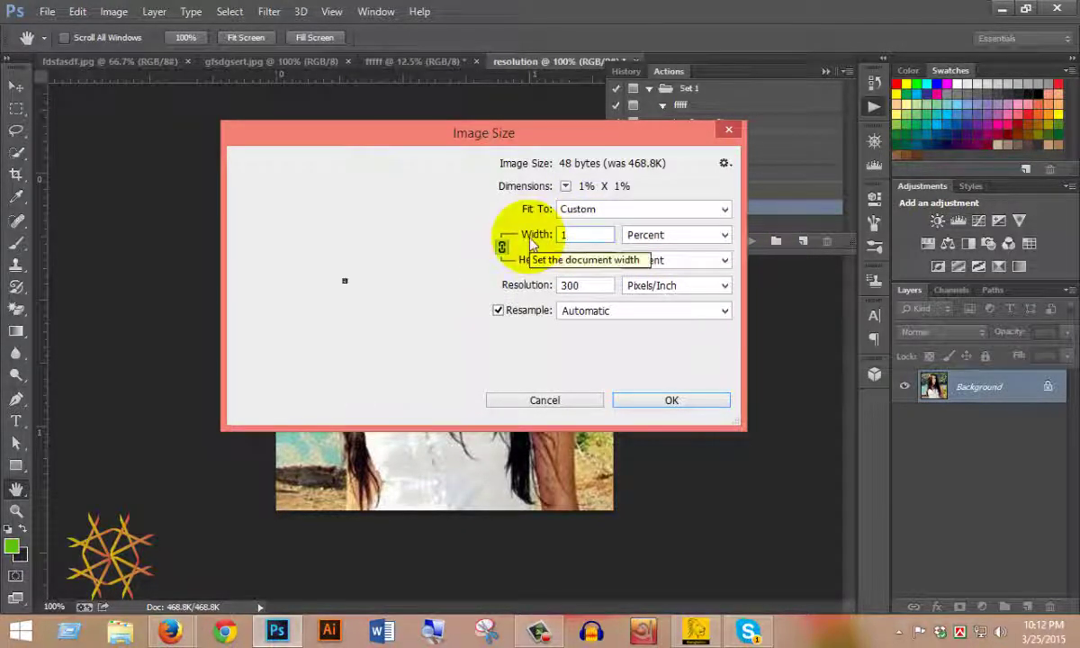
{"action": "type", "text": "10"}
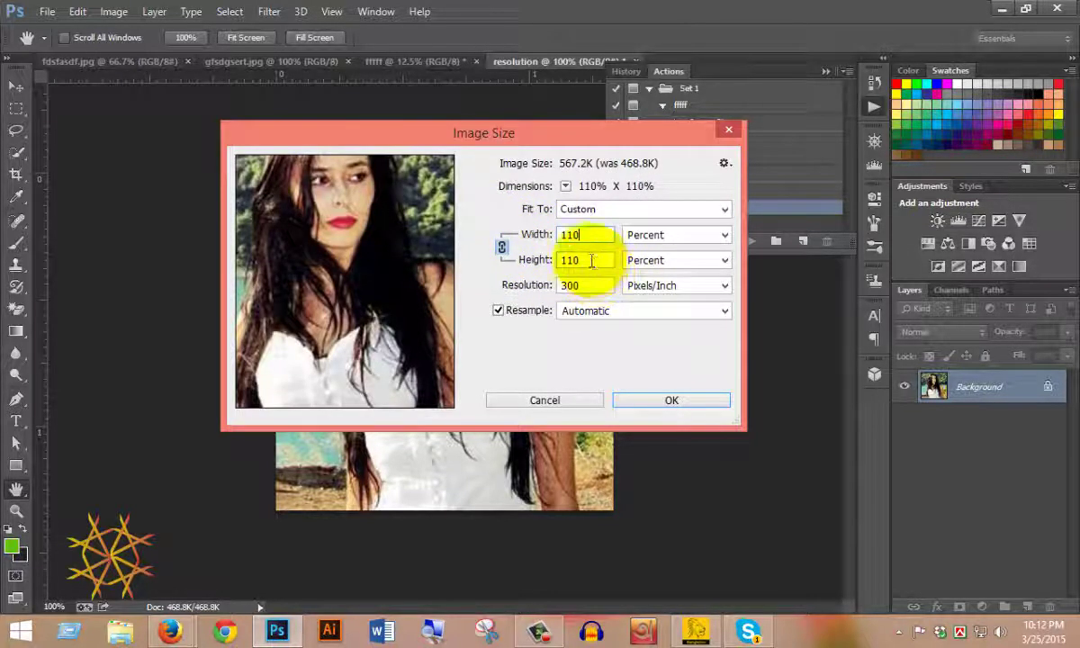
{"action": "left_click", "coordinate": [502, 247]}
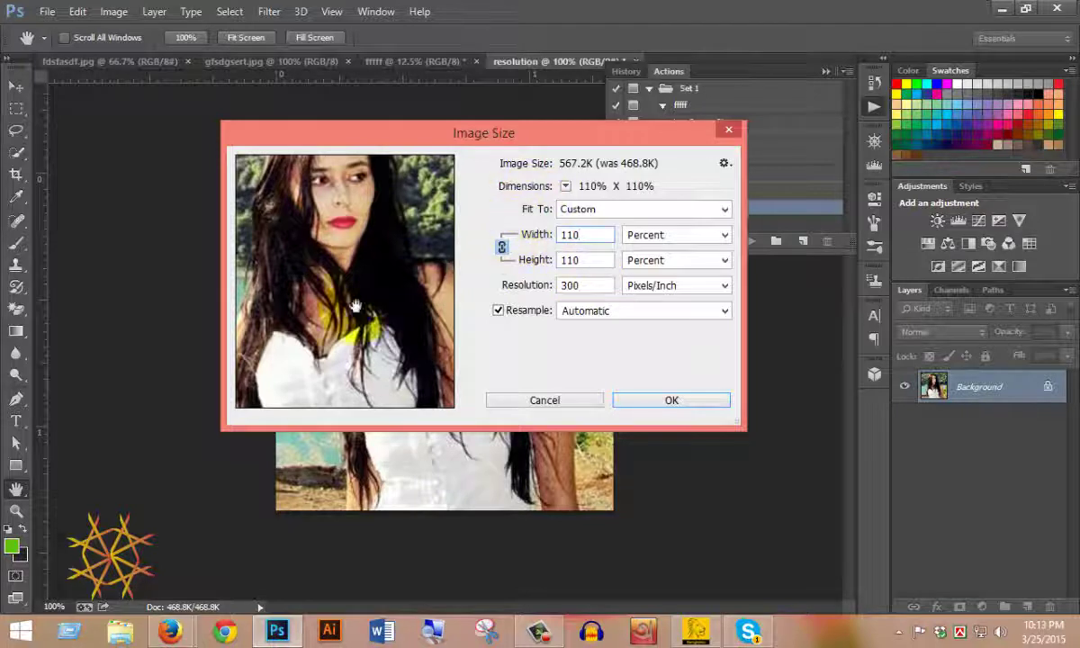
{"action": "left_click", "coordinate": [672, 400]}
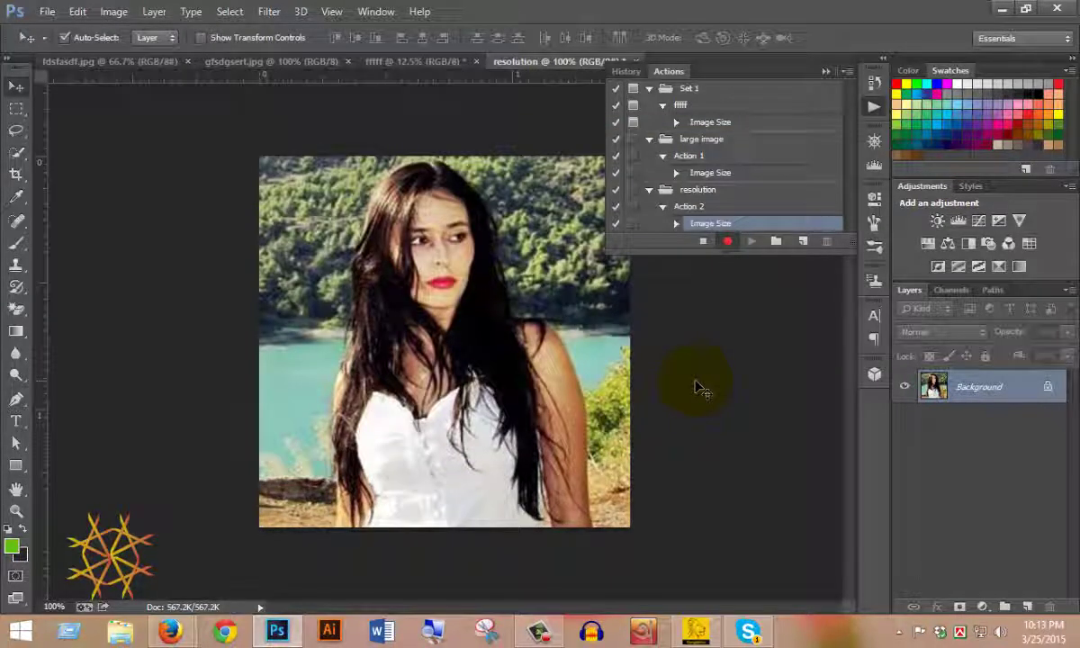
{"action": "left_click", "coordinate": [704, 242]}
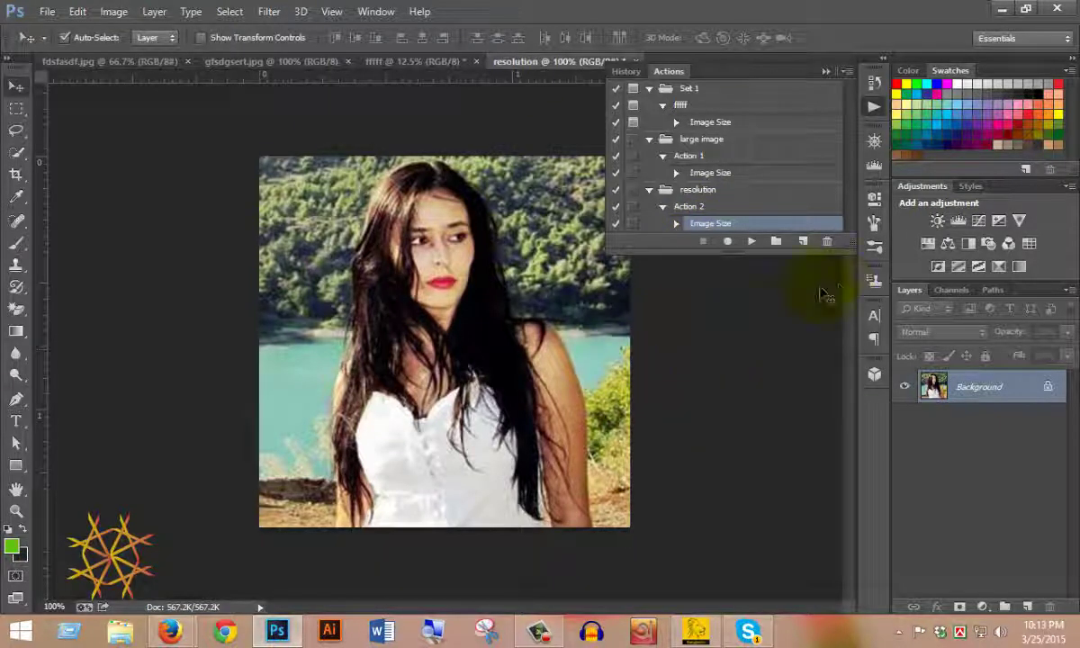
Select Action 2 and play it seven times to enlarge the resolution image repeatedly.
{"action": "left_click", "coordinate": [689, 208]}
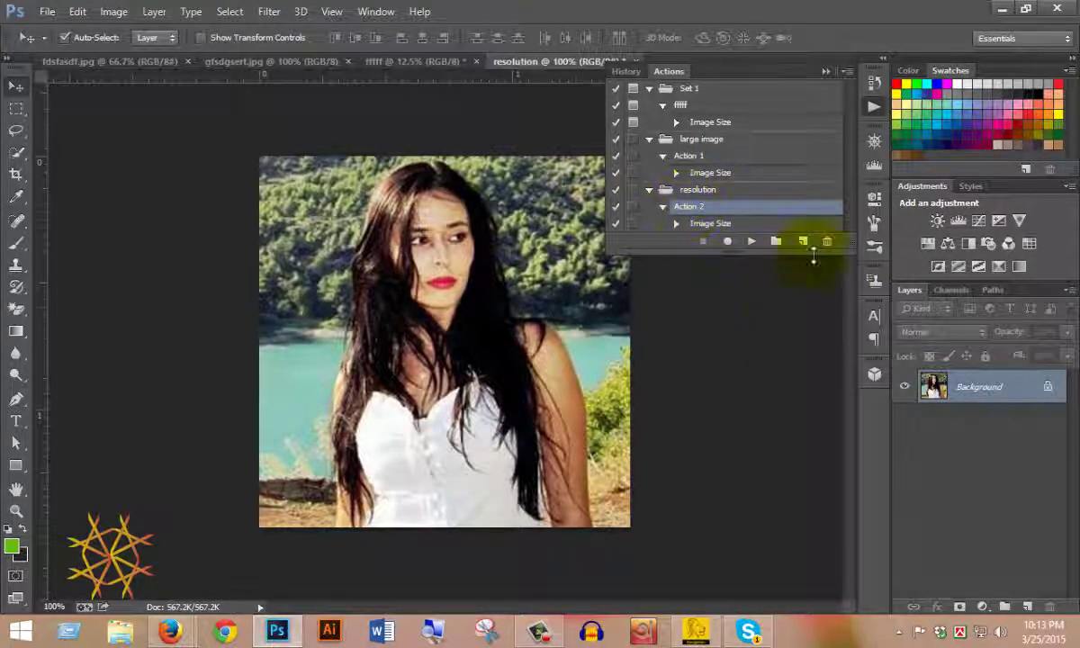
{"action": "left_click", "coordinate": [752, 243]}
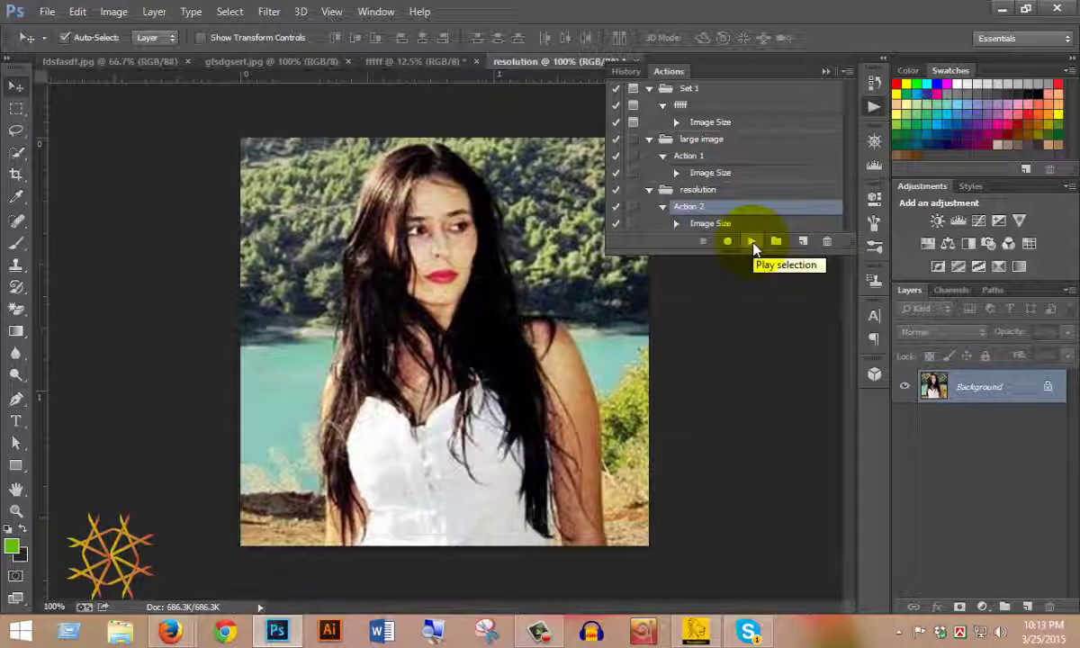
{"action": "left_click", "coordinate": [751, 243]}
{"action": "left_click", "coordinate": [751, 243]}
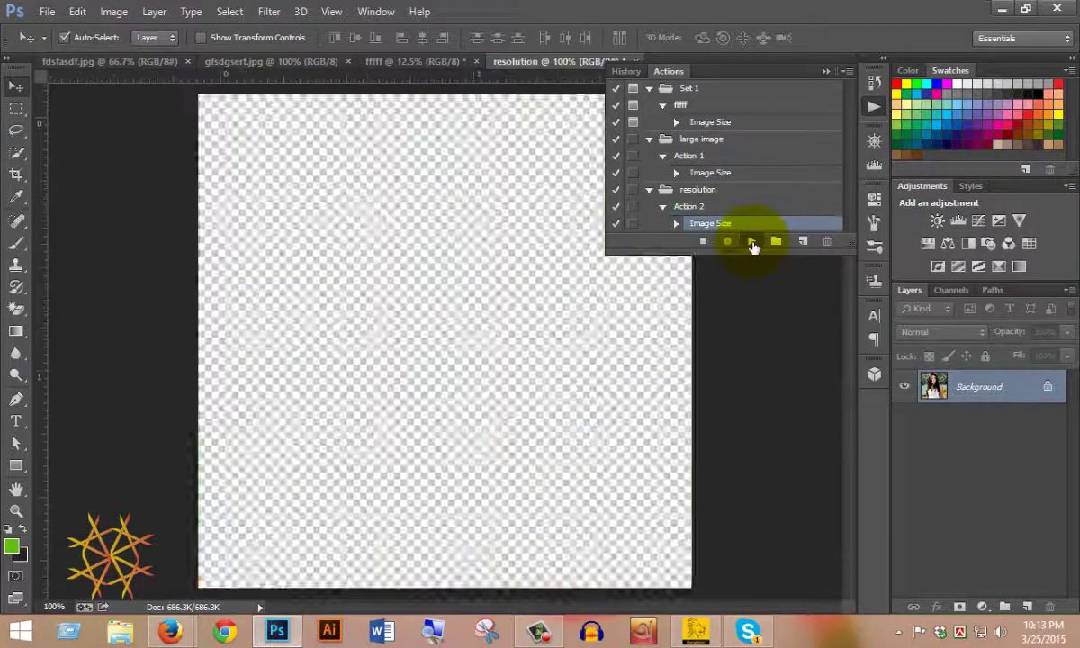
{"action": "left_click", "coordinate": [751, 243]}
{"action": "left_click", "coordinate": [751, 243]}
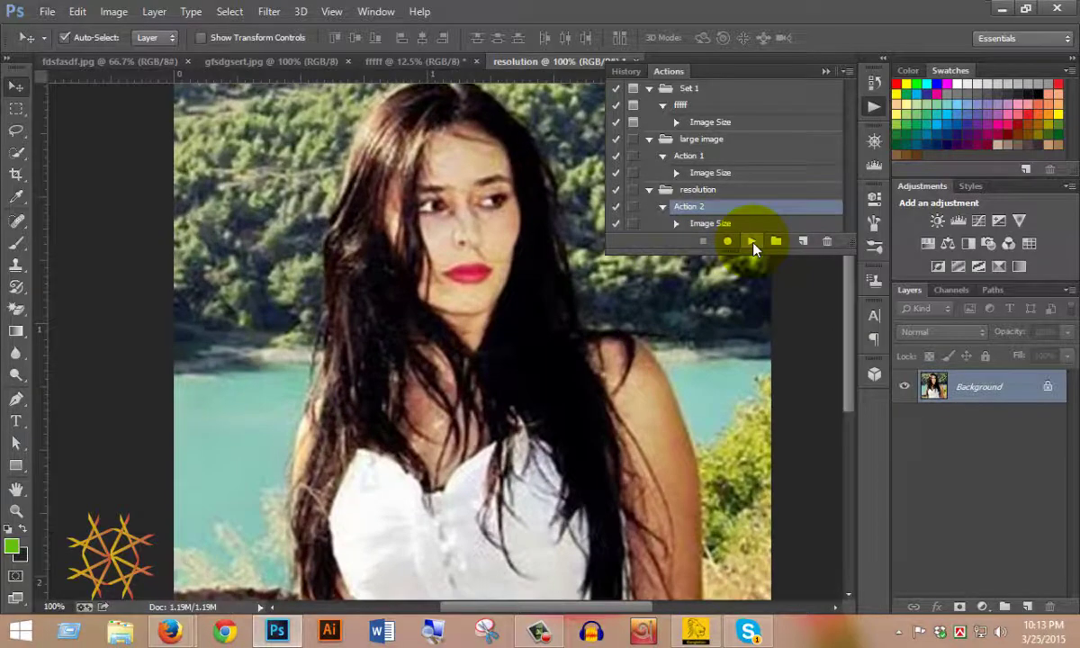
{"action": "left_click", "coordinate": [751, 243]}
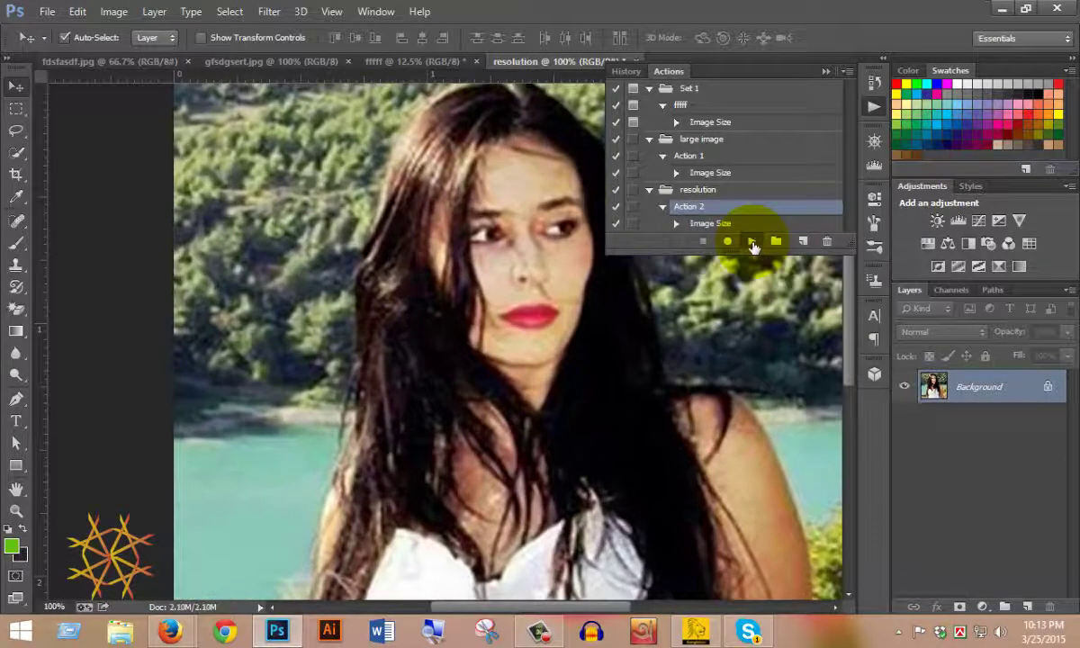
{"action": "left_click", "coordinate": [752, 243]}
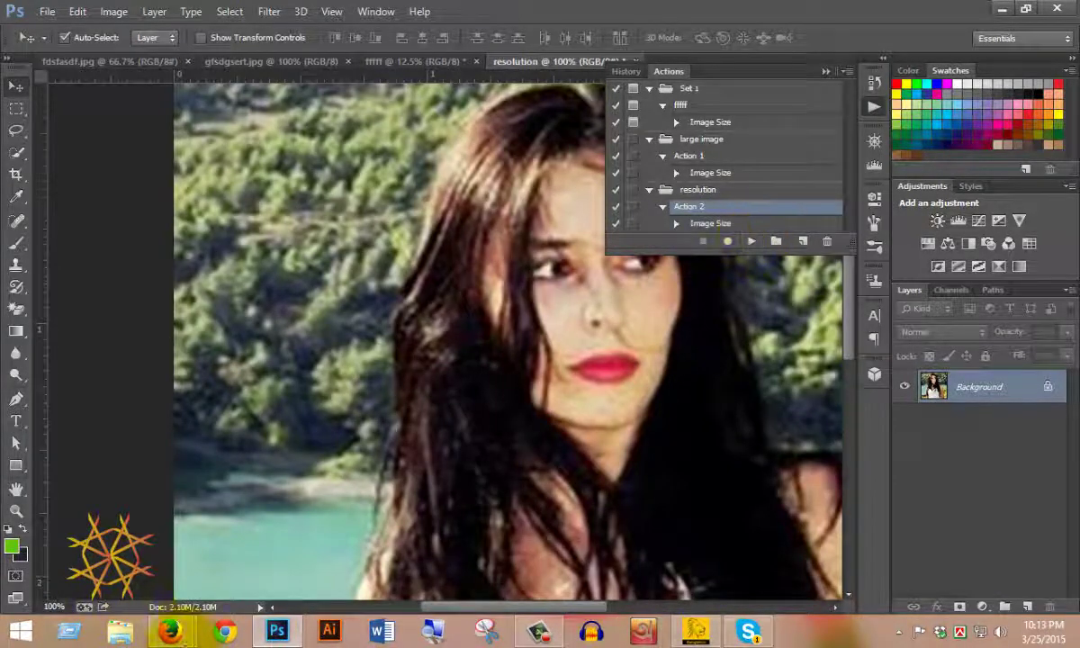
Compare with fdsfasdf.jpg, play Action 2 four more times to 9.67M, then view the face and zoom out.
{"action": "left_click", "coordinate": [131, 63]}
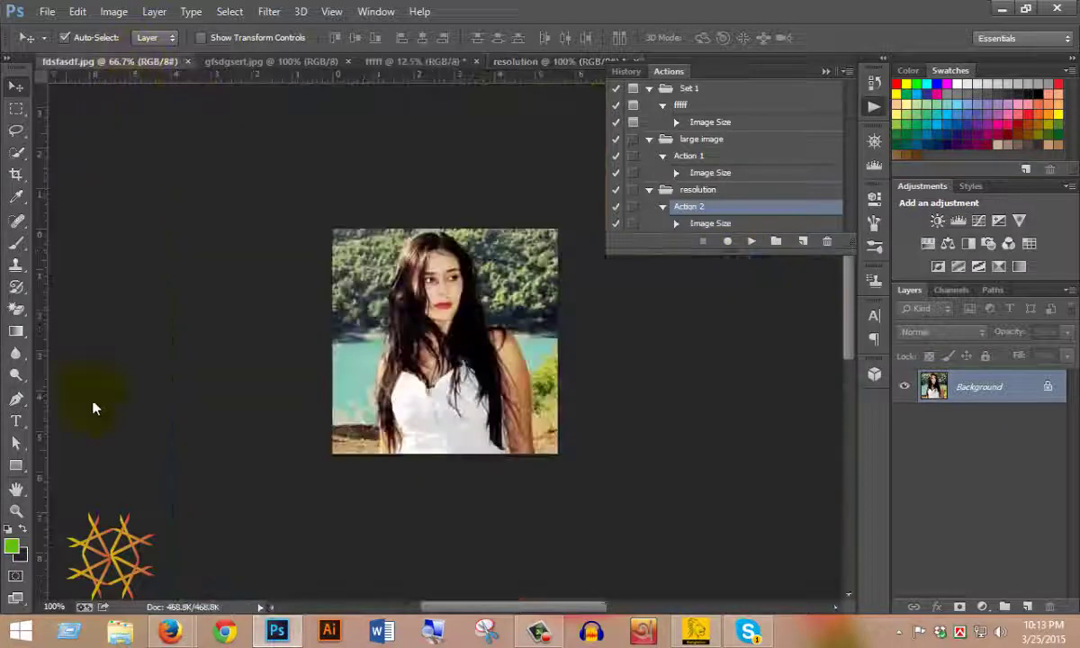
{"action": "left_click", "coordinate": [531, 61]}
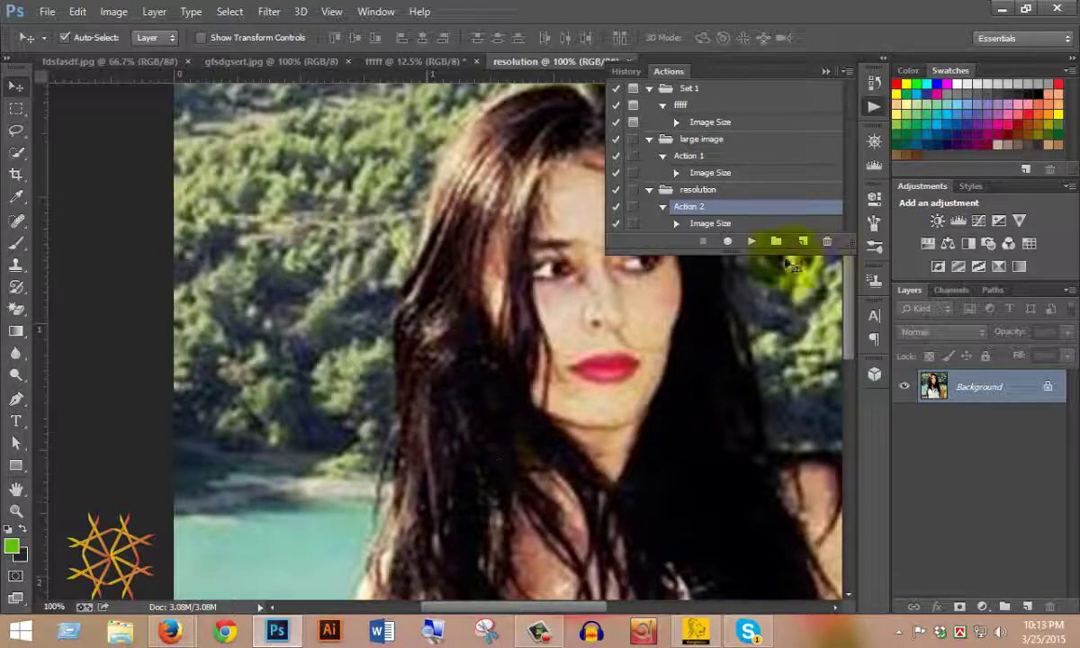
{"action": "left_click", "coordinate": [749, 241]}
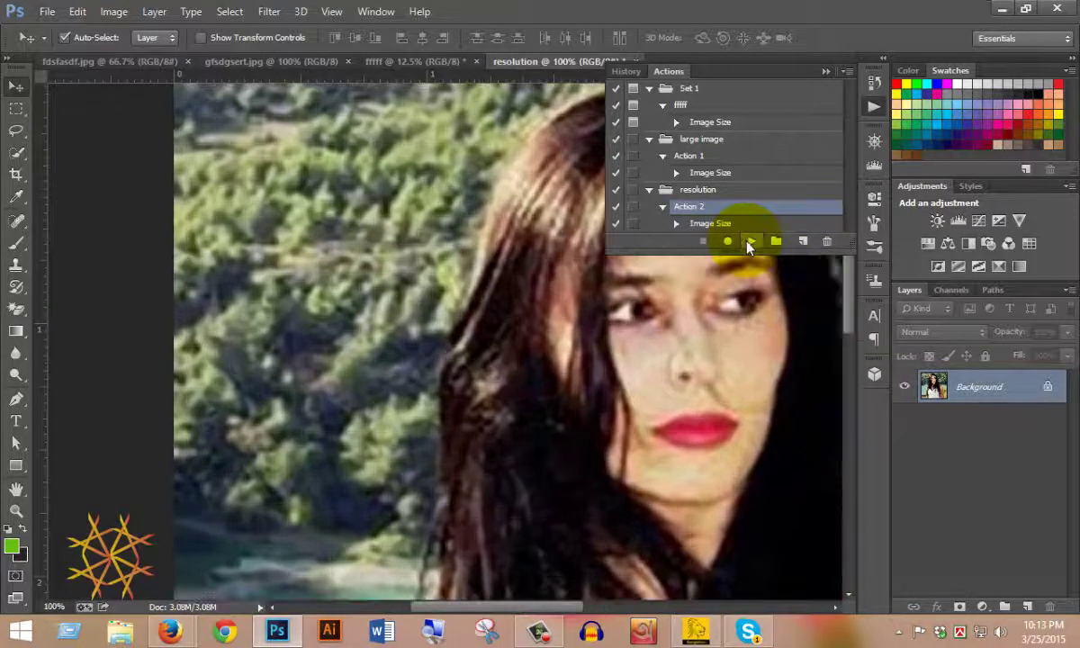
{"action": "left_click", "coordinate": [749, 241]}
{"action": "left_click", "coordinate": [749, 241]}
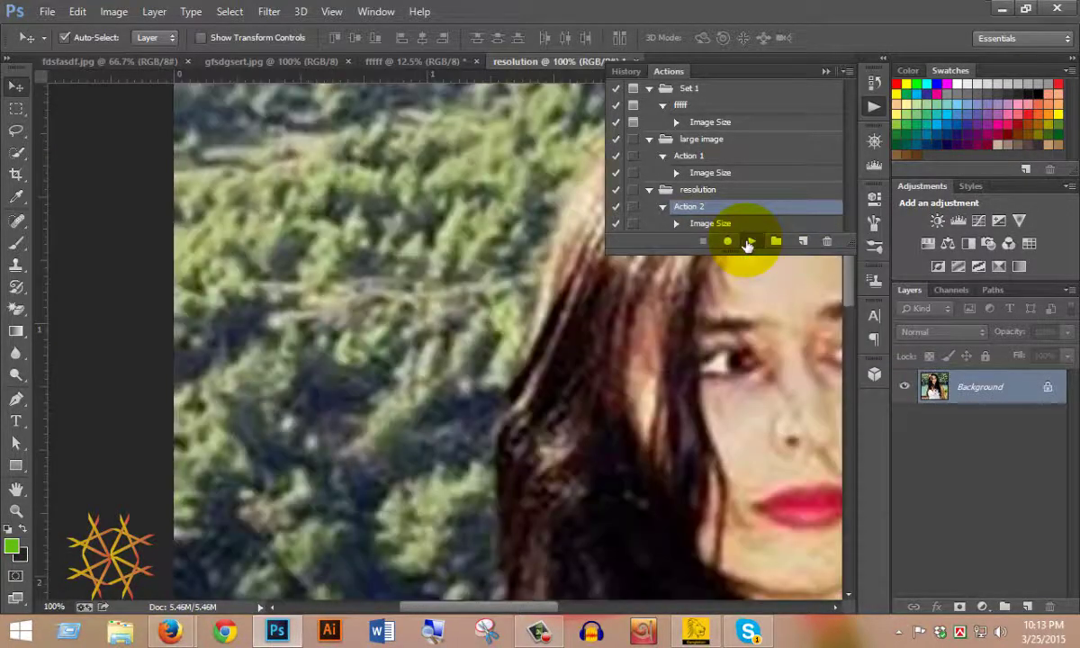
{"action": "left_click", "coordinate": [749, 241]}
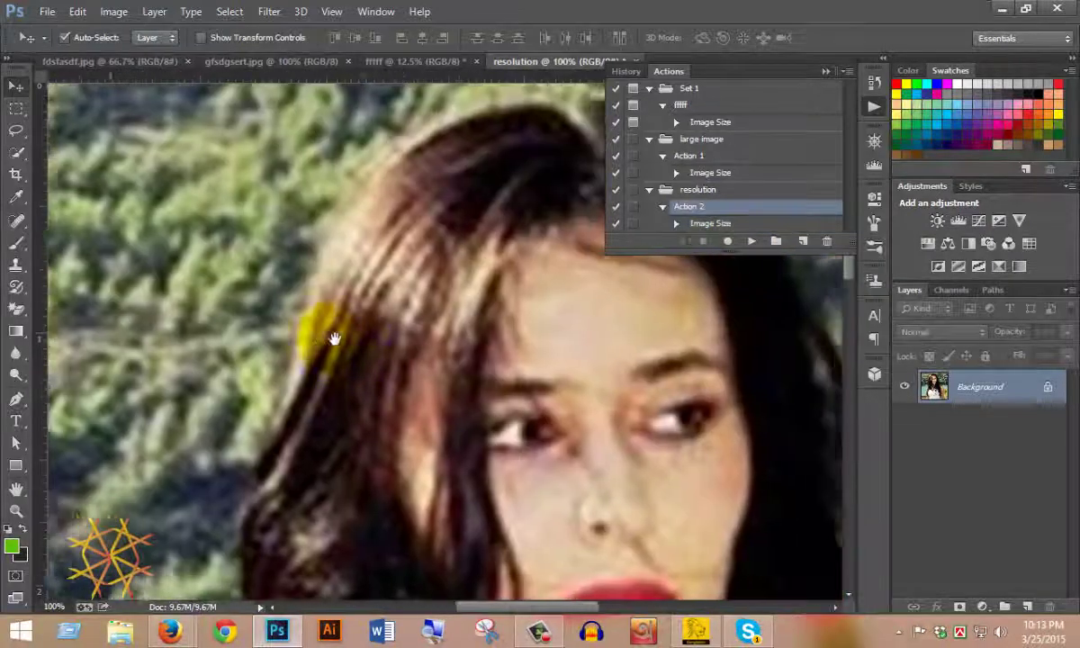
{"action": "left_click_drag", "start_coordinate": [334, 339], "coordinate": [278, 241]}
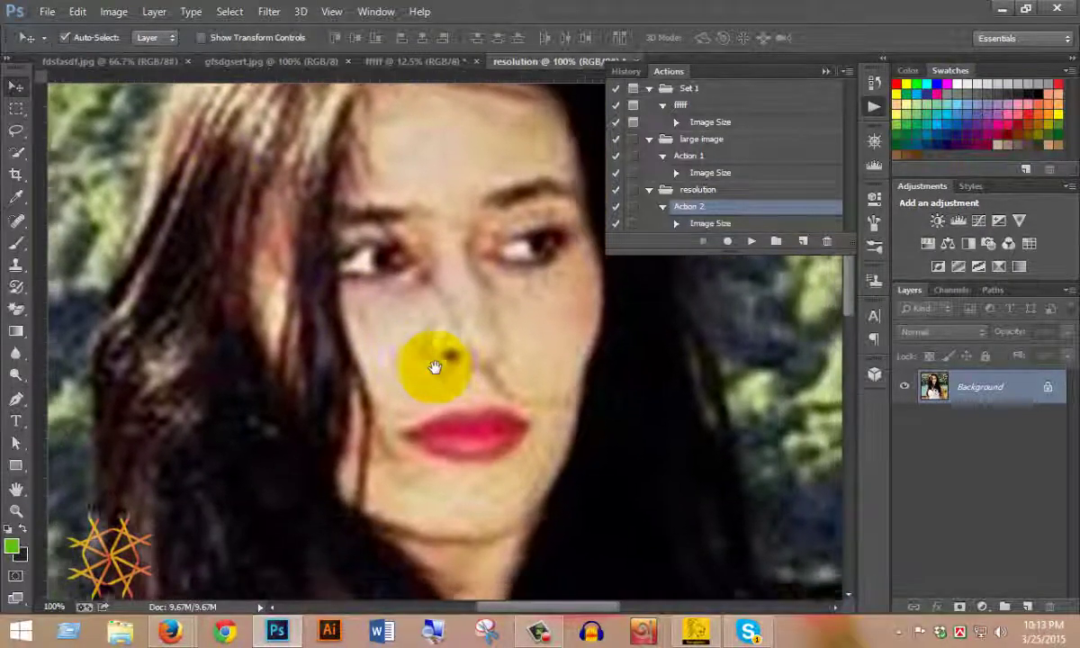
{"action": "left_click", "coordinate": [492, 348], "text": "alt"}
{"action": "left_click", "coordinate": [492, 347], "text": "alt"}
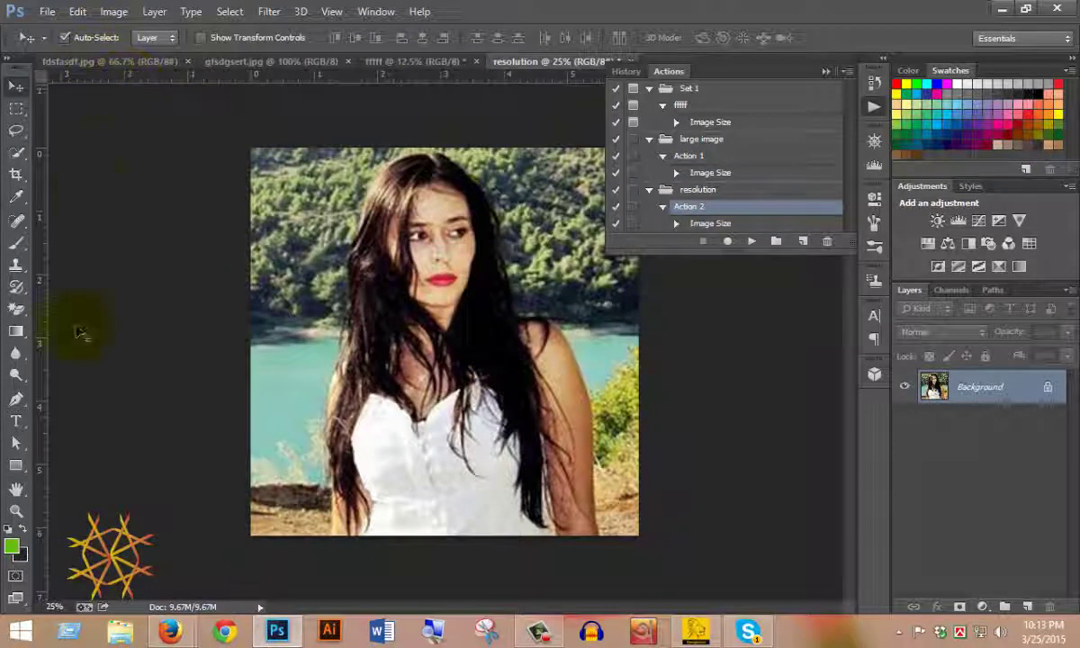
Zoom into the woman's face in the original fdsfasdf.jpg, then in the enlarged resolution copy.
{"action": "left_click", "coordinate": [125, 62]}
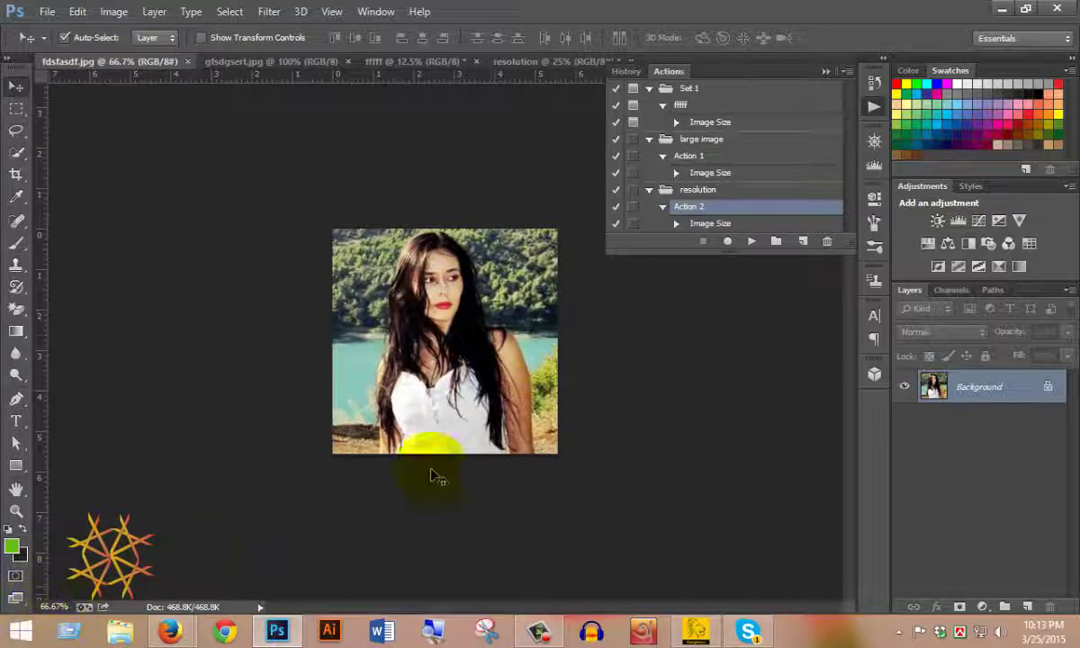
{"action": "left_click", "coordinate": [440, 283]}
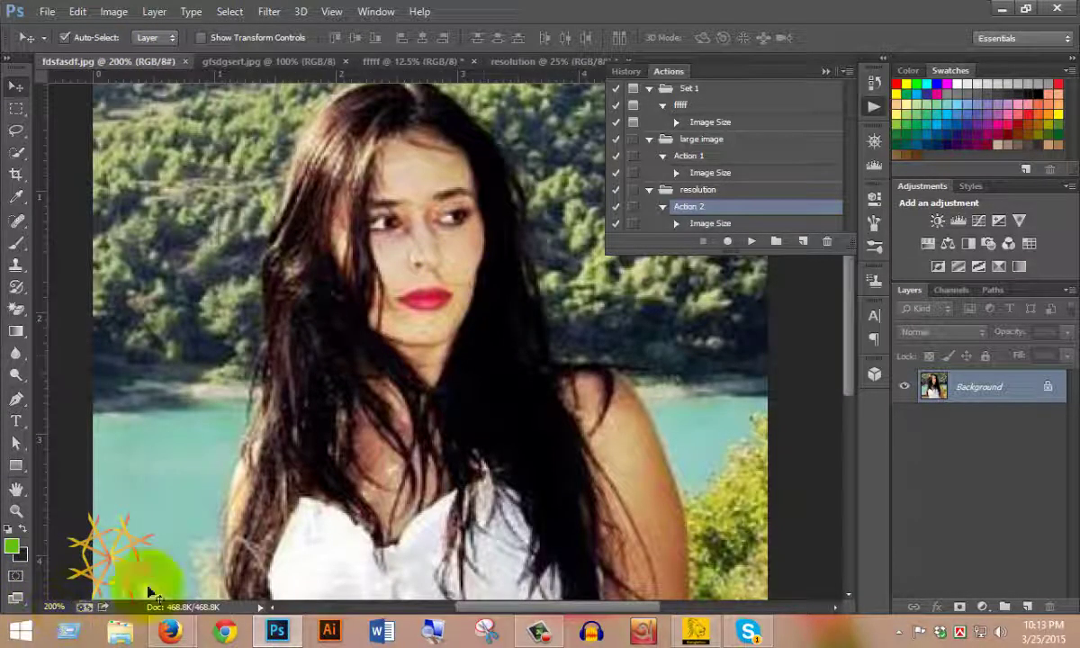
{"action": "left_click", "coordinate": [487, 336], "text": "alt"}
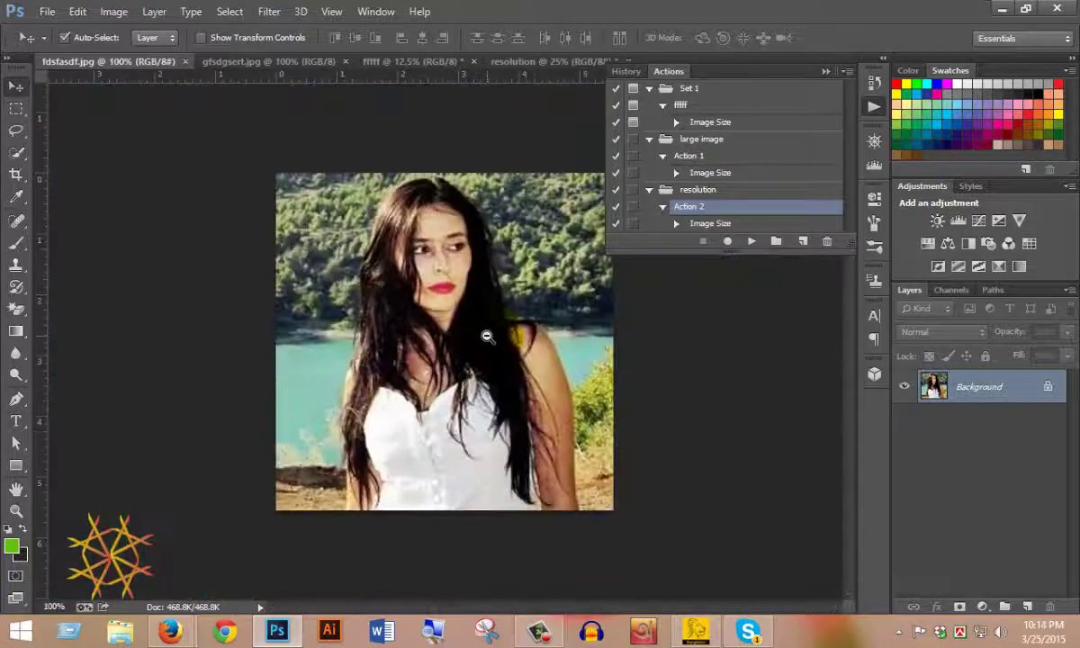
{"action": "left_click", "coordinate": [501, 61]}
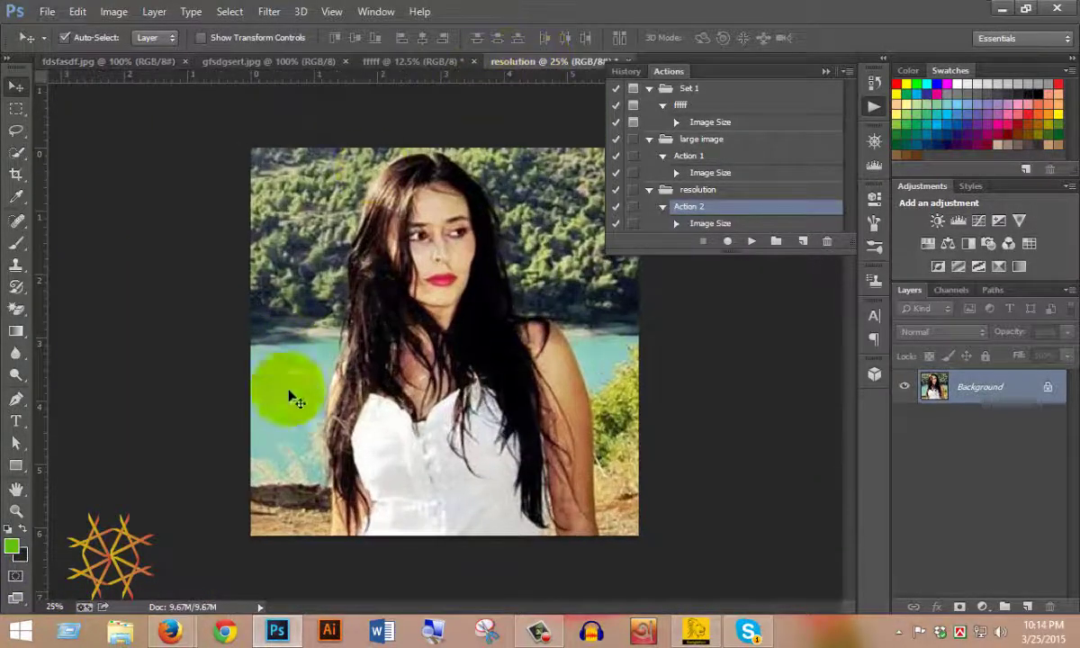
{"action": "left_click", "coordinate": [450, 274]}
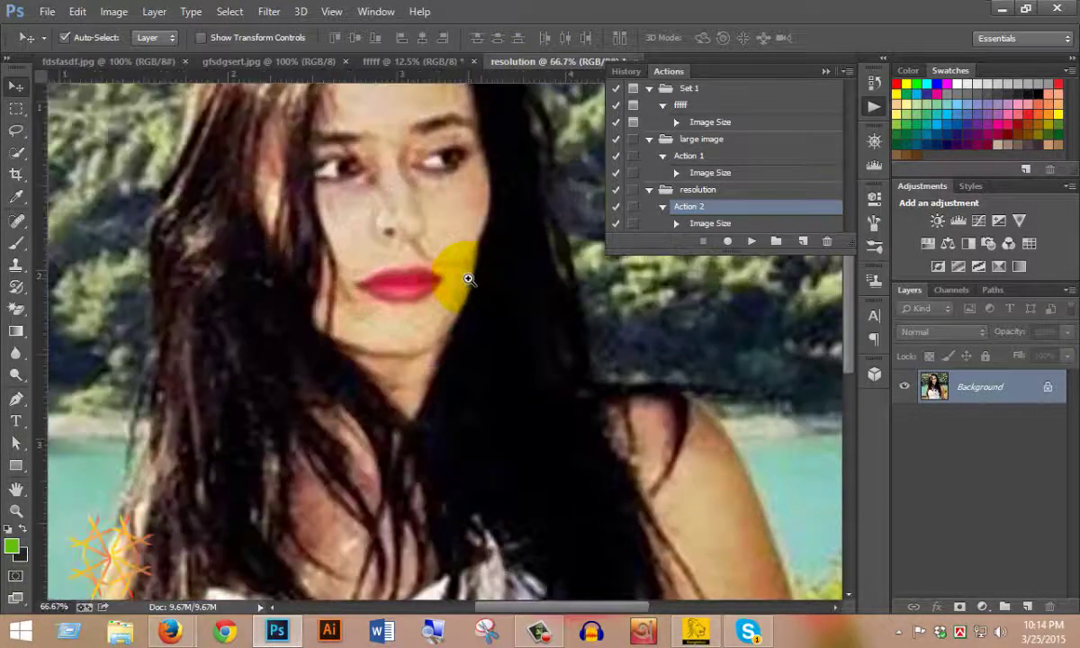
{"action": "left_click", "coordinate": [469, 279]}
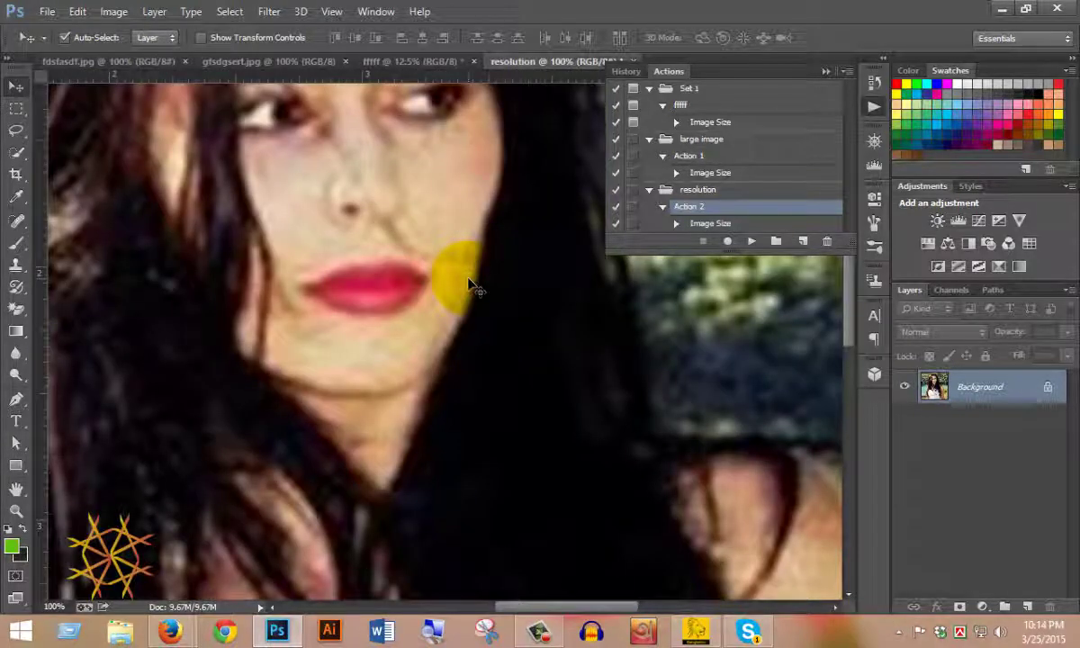
Pan around the enlarged portrait over the water, trees, hair and face.
{"action": "scroll", "coordinate": [468, 284], "scroll_direction": "down", "scroll_amount": 2}
{"action": "scroll", "coordinate": [468, 283], "scroll_direction": "down", "scroll_amount": 2}
{"action": "scroll", "coordinate": [468, 284], "scroll_direction": "down", "scroll_amount": 5}
{"action": "scroll", "coordinate": [468, 283], "scroll_direction": "down", "scroll_amount": 5}
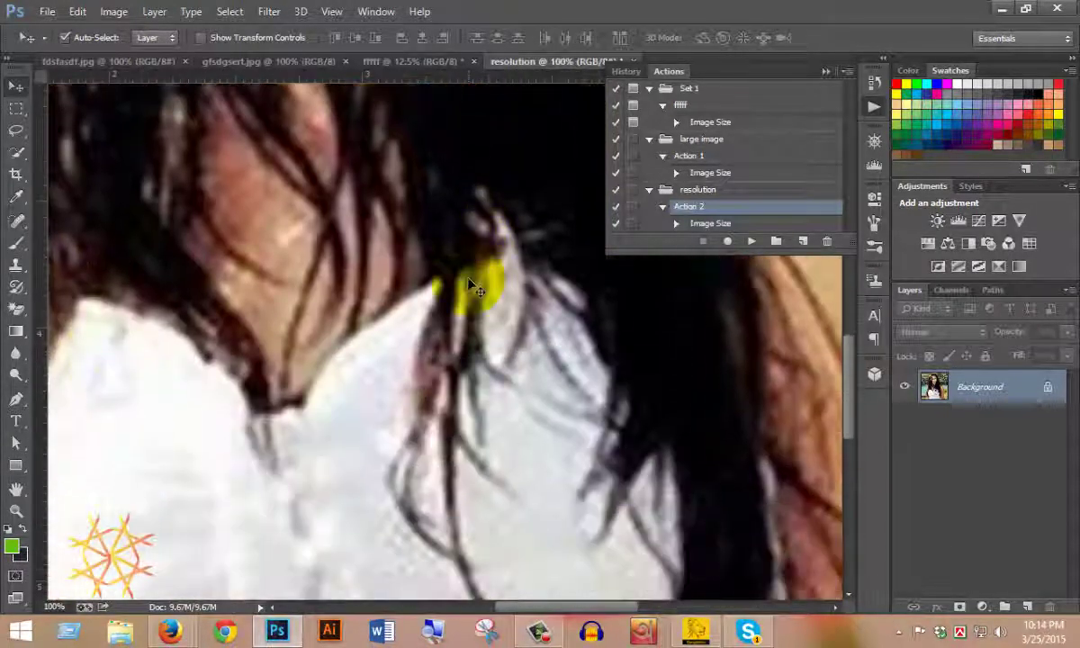
{"action": "scroll", "coordinate": [472, 287], "scroll_direction": "down", "scroll_amount": 3}
{"action": "scroll", "coordinate": [470, 284], "scroll_direction": "down", "scroll_amount": 3}
{"action": "scroll", "coordinate": [470, 285], "scroll_direction": "down", "scroll_amount": 2}
{"action": "scroll", "coordinate": [466, 270], "scroll_direction": "up", "scroll_amount": 4}
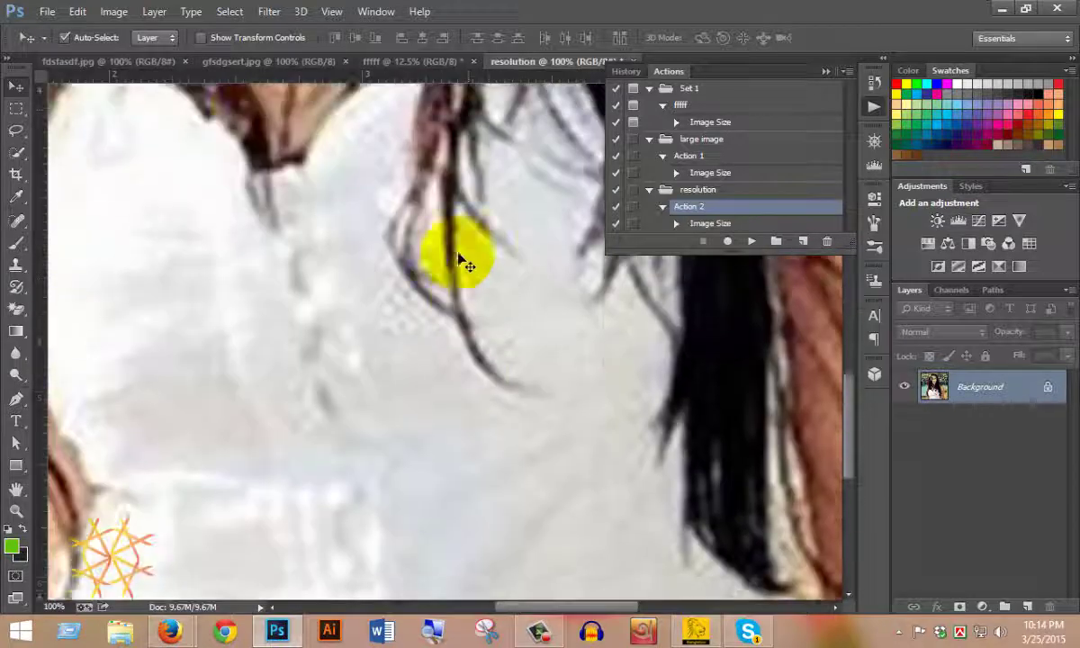
{"action": "scroll", "coordinate": [464, 261], "scroll_direction": "up", "scroll_amount": 1}
{"action": "scroll", "coordinate": [514, 268], "scroll_direction": "left", "scroll_amount": 5}
{"action": "mouse_move", "coordinate": [454, 294]}
{"action": "left_mouse_down"}
{"action": "mouse_move", "coordinate": [429, 436]}
{"action": "mouse_move", "coordinate": [483, 592]}
{"action": "left_mouse_up"}
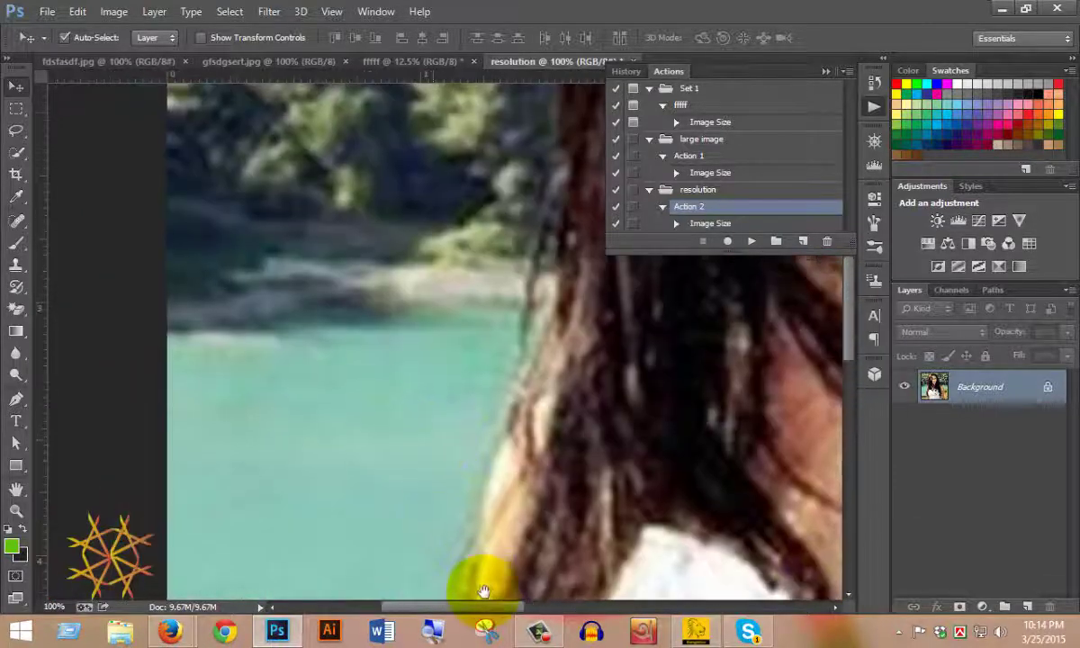
{"action": "mouse_move", "coordinate": [455, 144]}
{"action": "left_mouse_down"}
{"action": "mouse_move", "coordinate": [458, 314]}
{"action": "mouse_move", "coordinate": [373, 446]}
{"action": "left_mouse_up"}
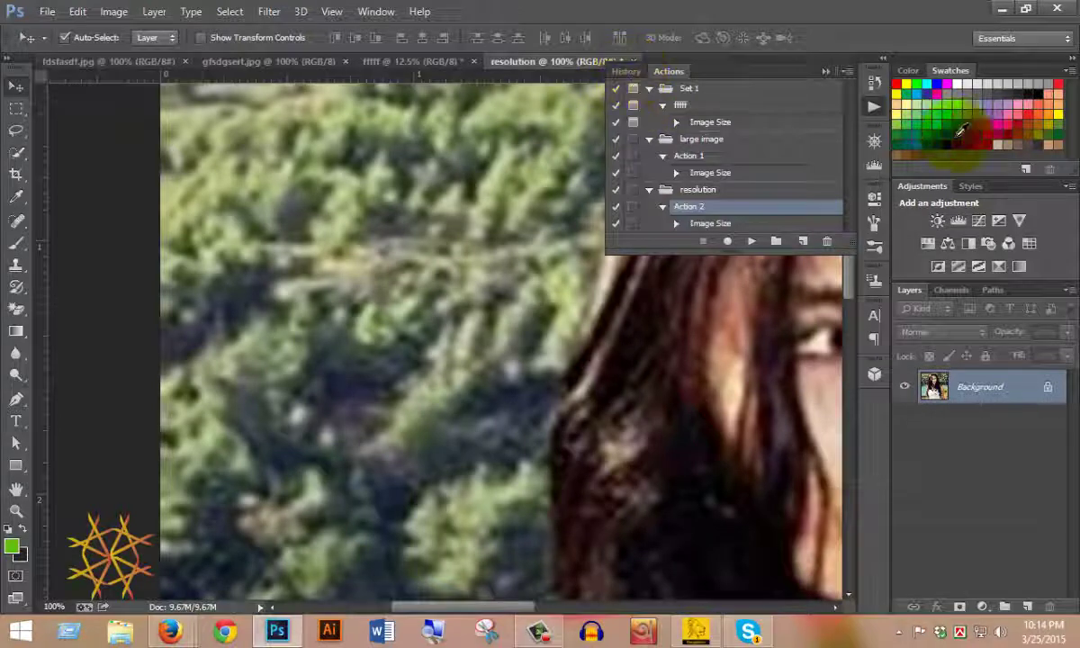
Open the Navigator, move the view over the face and neck, then zoom out to 33.3%.
{"action": "left_click", "coordinate": [874, 142]}
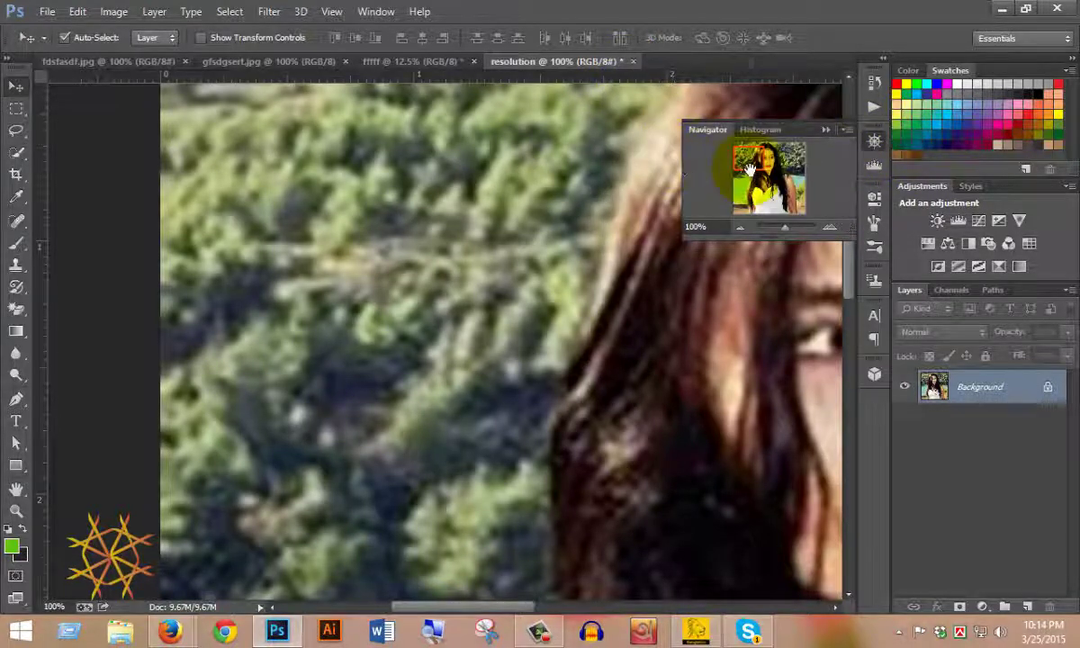
{"action": "left_click_drag", "start_coordinate": [750, 160], "coordinate": [771, 171]}
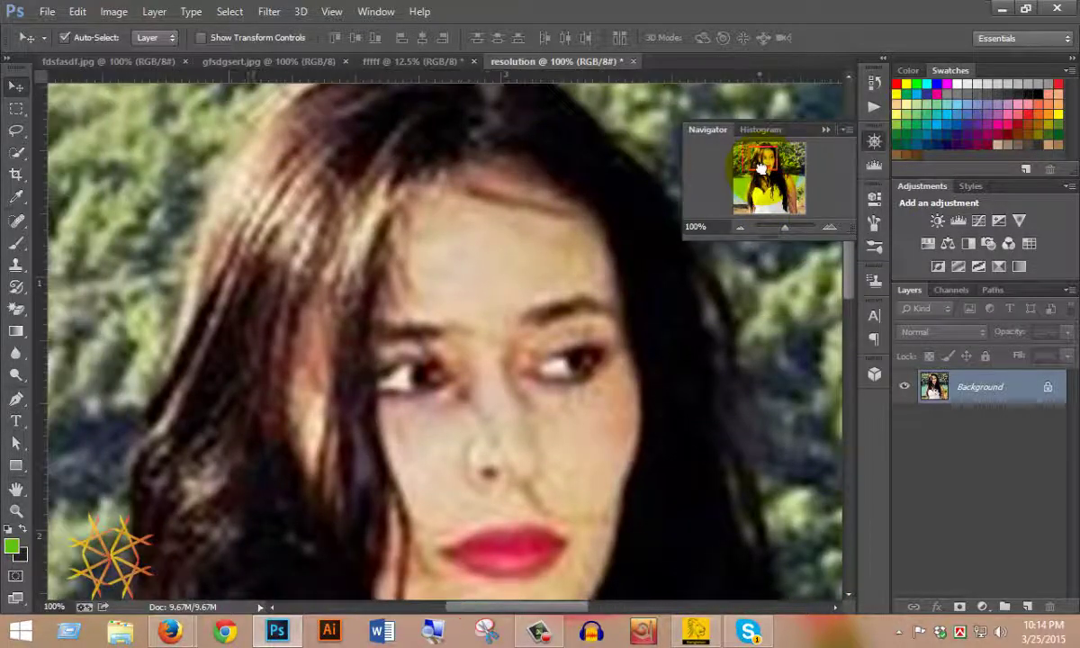
{"action": "left_click_drag", "start_coordinate": [771, 171], "coordinate": [772, 194]}
{"action": "left_click", "coordinate": [484, 241], "text": "alt"}
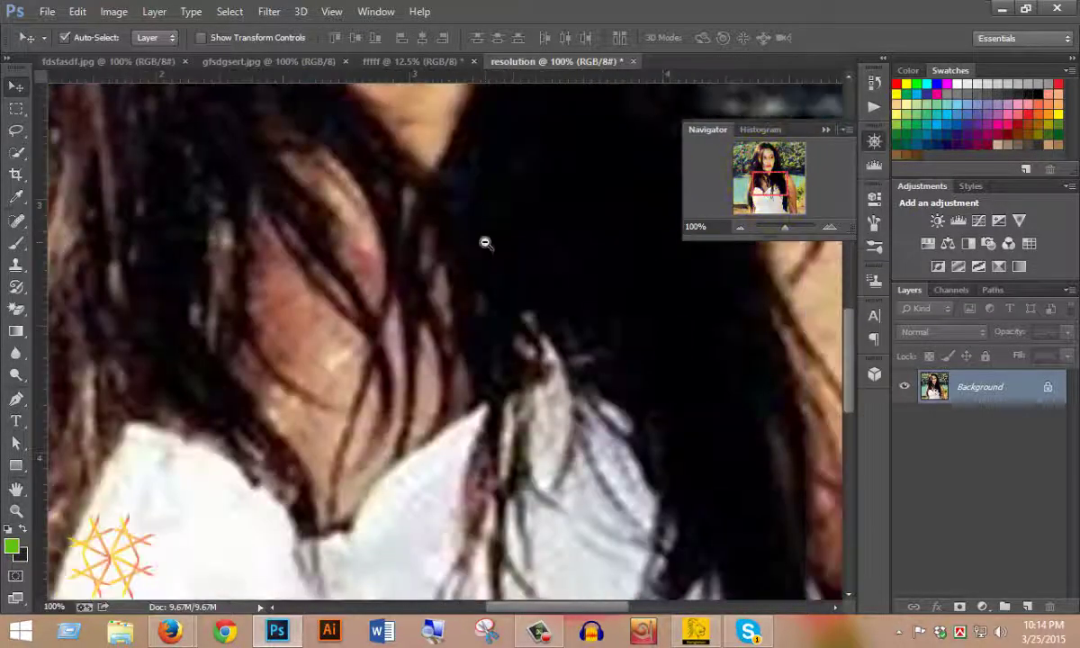
{"action": "left_click", "coordinate": [485, 241], "text": "alt"}
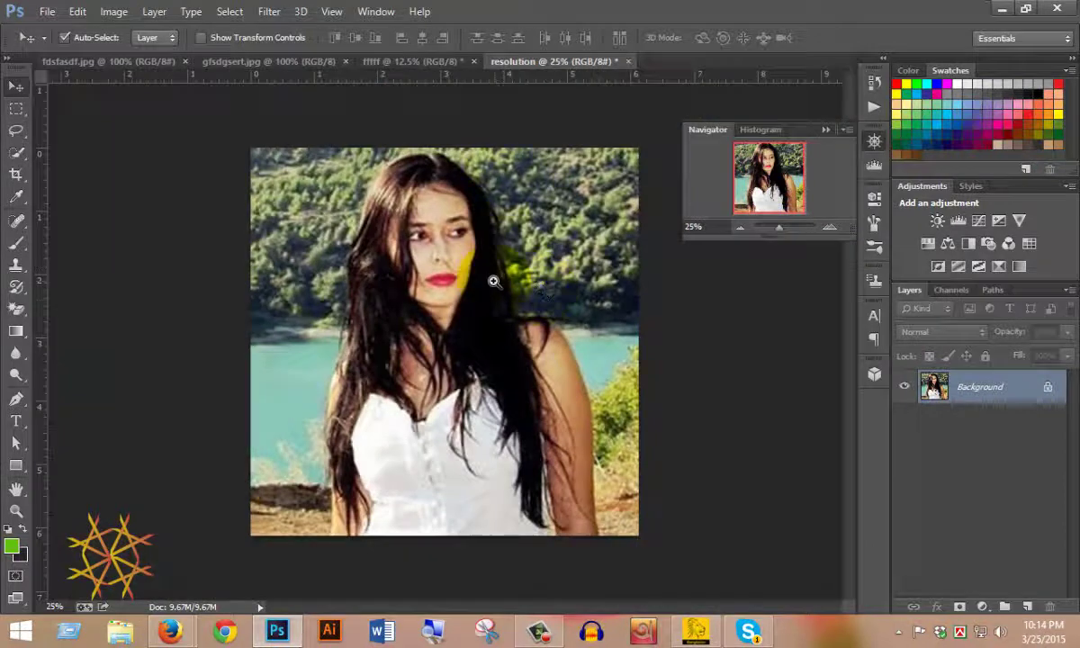
{"action": "left_click", "coordinate": [494, 282]}
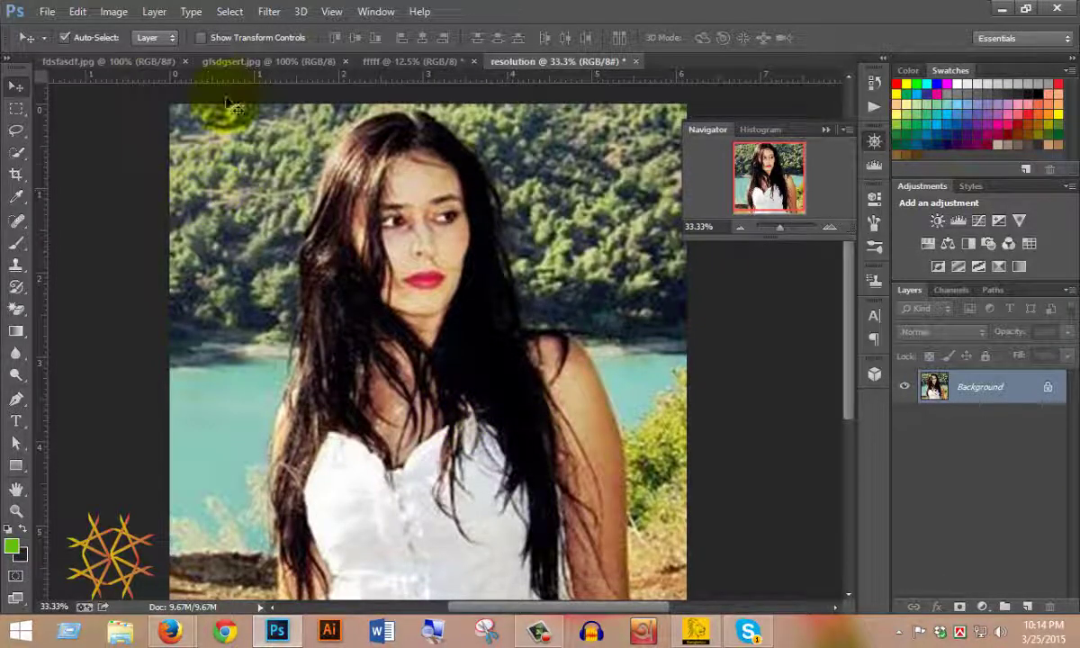
{"action": "left_click", "coordinate": [112, 12]}
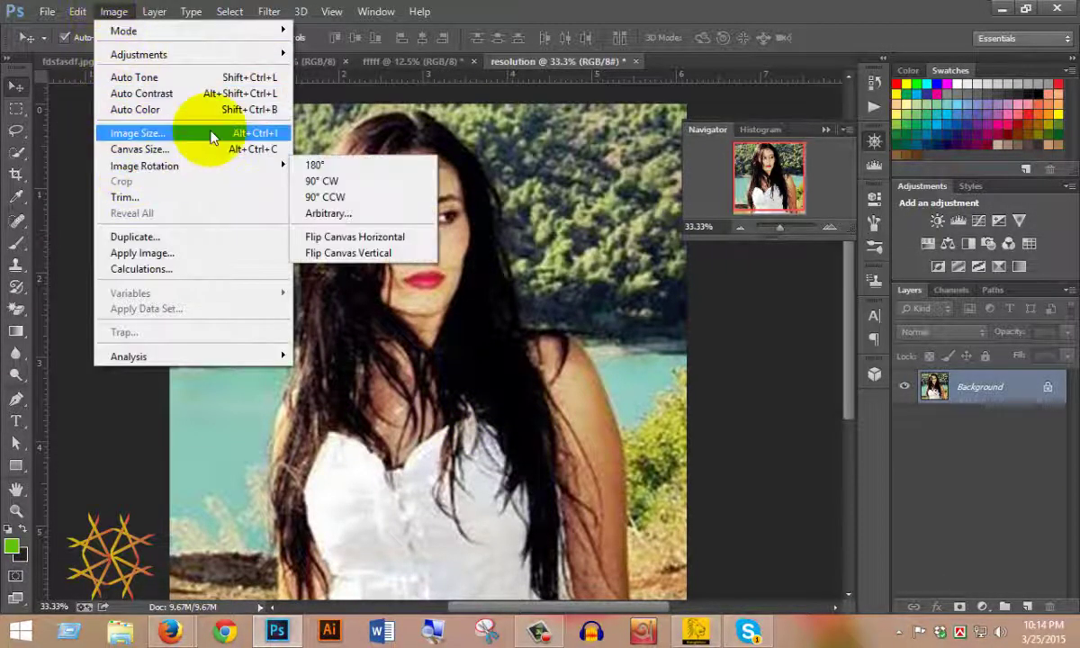
{"action": "left_click", "coordinate": [126, 132]}
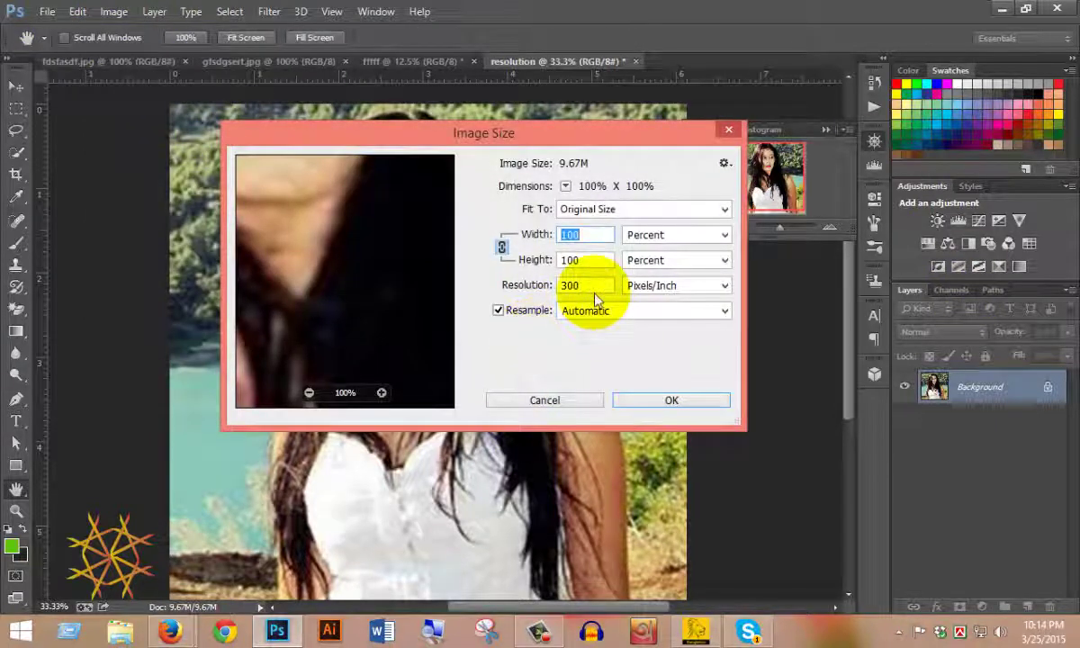
{"action": "double_click", "coordinate": [592, 286]}
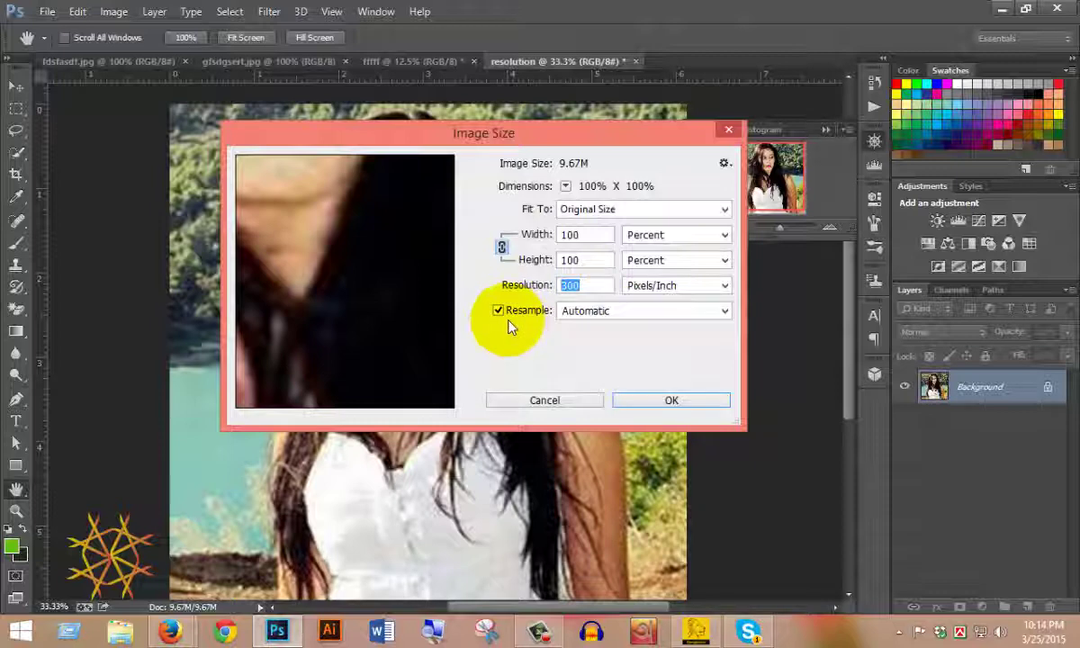
{"action": "left_click", "coordinate": [699, 311]}
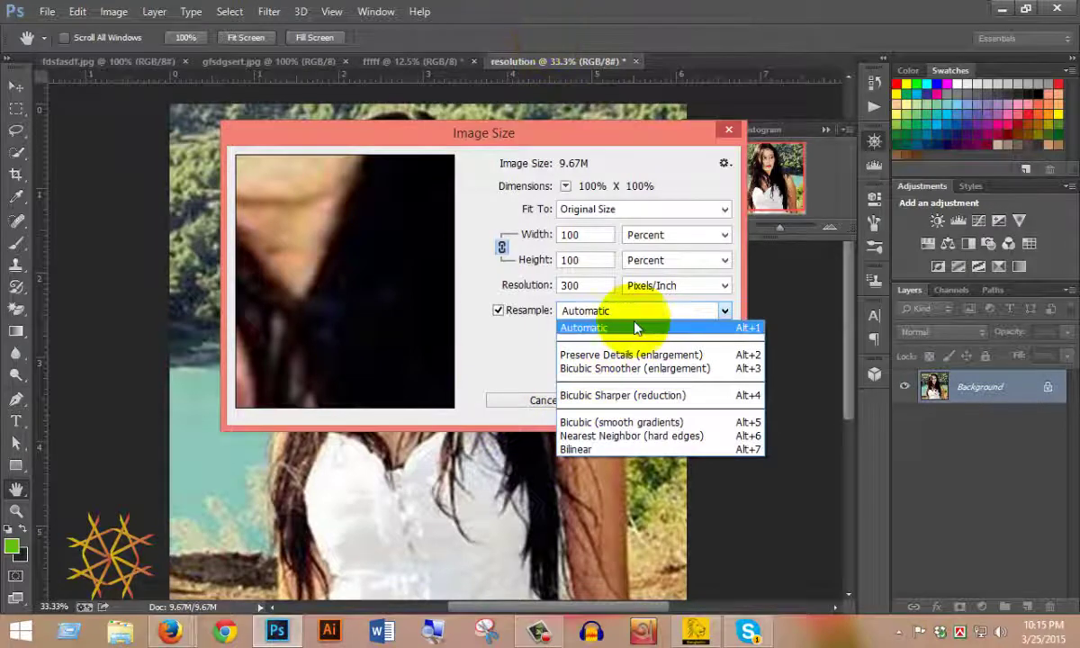
{"action": "left_click", "coordinate": [636, 328]}
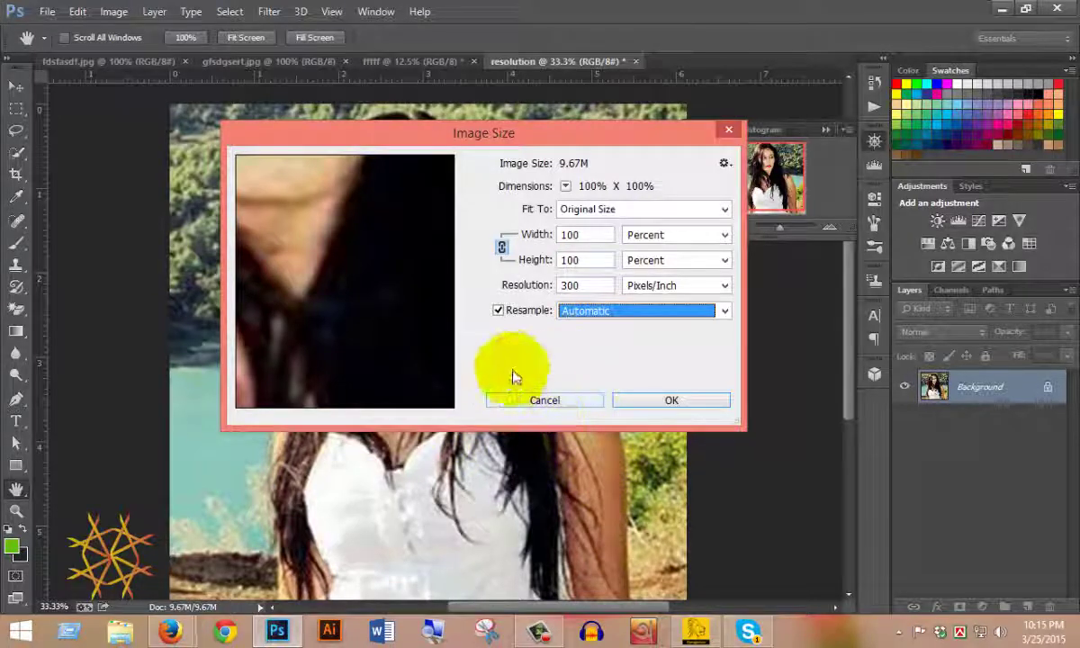
{"action": "left_click", "coordinate": [724, 164]}
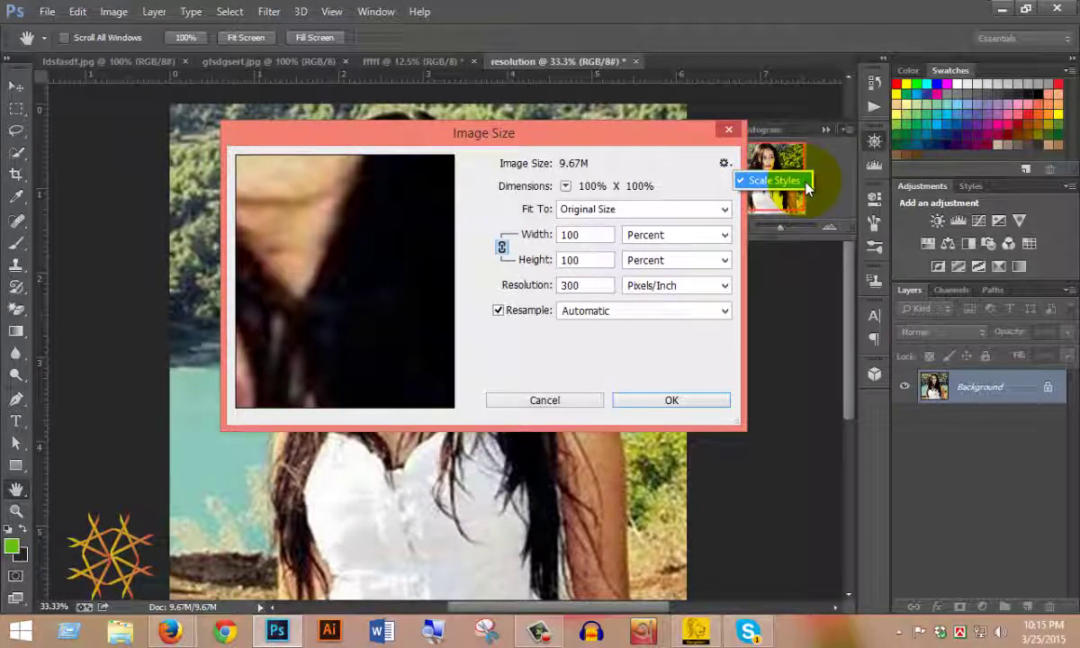
{"action": "left_click", "coordinate": [560, 402]}
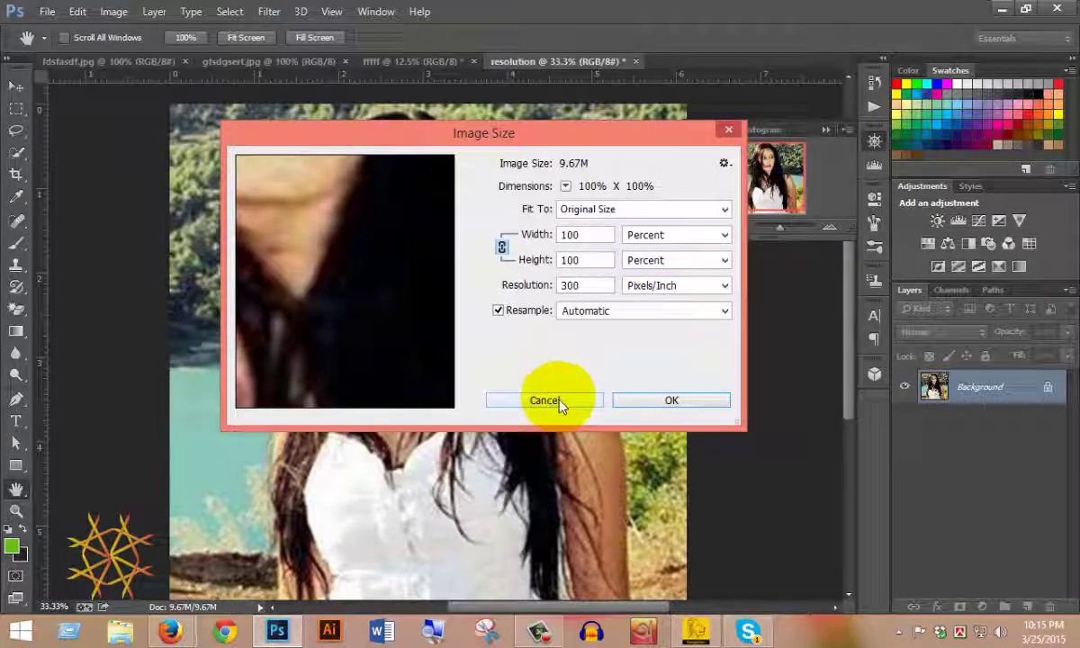
{"action": "left_click", "coordinate": [672, 402]}
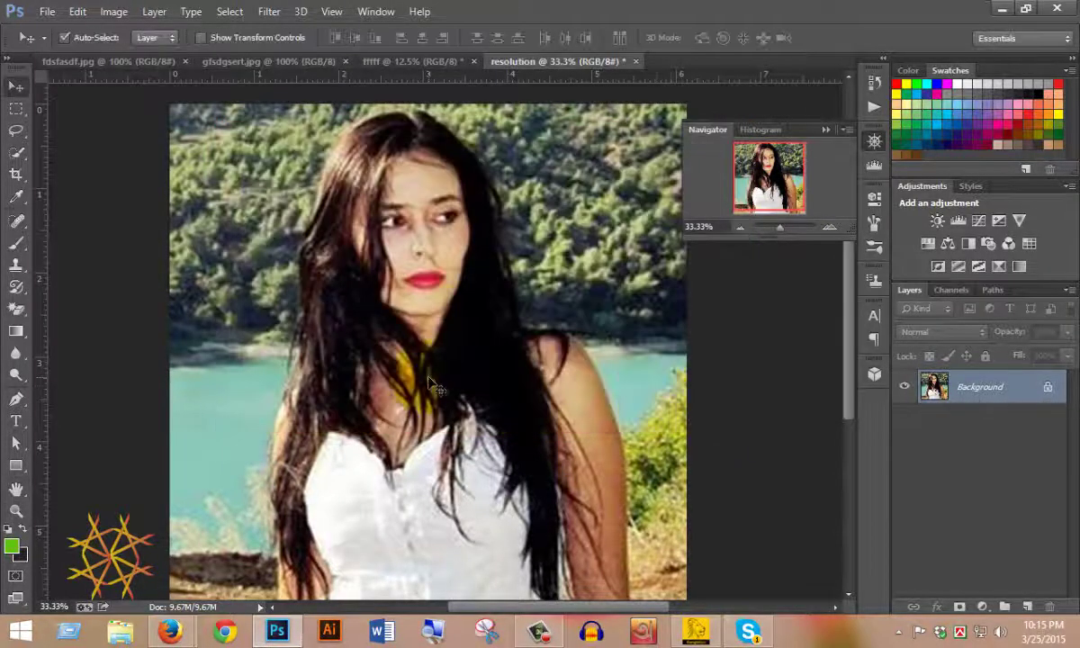
Zoom in and out on the portrait, then bring the original fdsfasdf.jpg document to the front.
{"action": "left_click", "coordinate": [383, 262]}
{"action": "left_click", "coordinate": [419, 306], "text": "alt"}
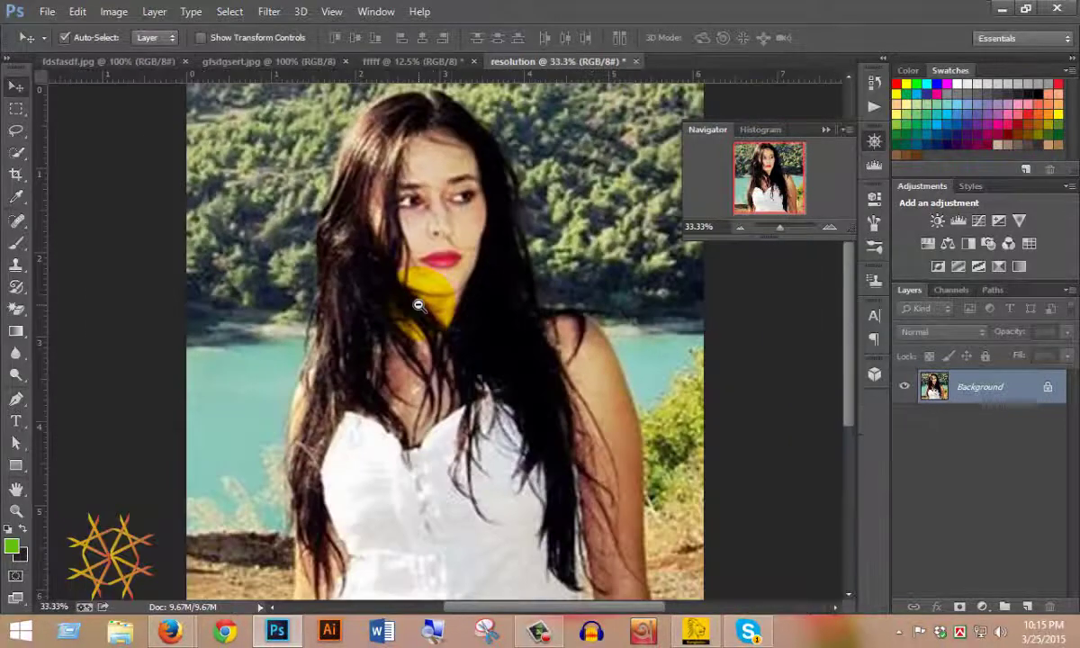
{"action": "scroll", "coordinate": [419, 311], "scroll_direction": "down", "scroll_amount": 2}
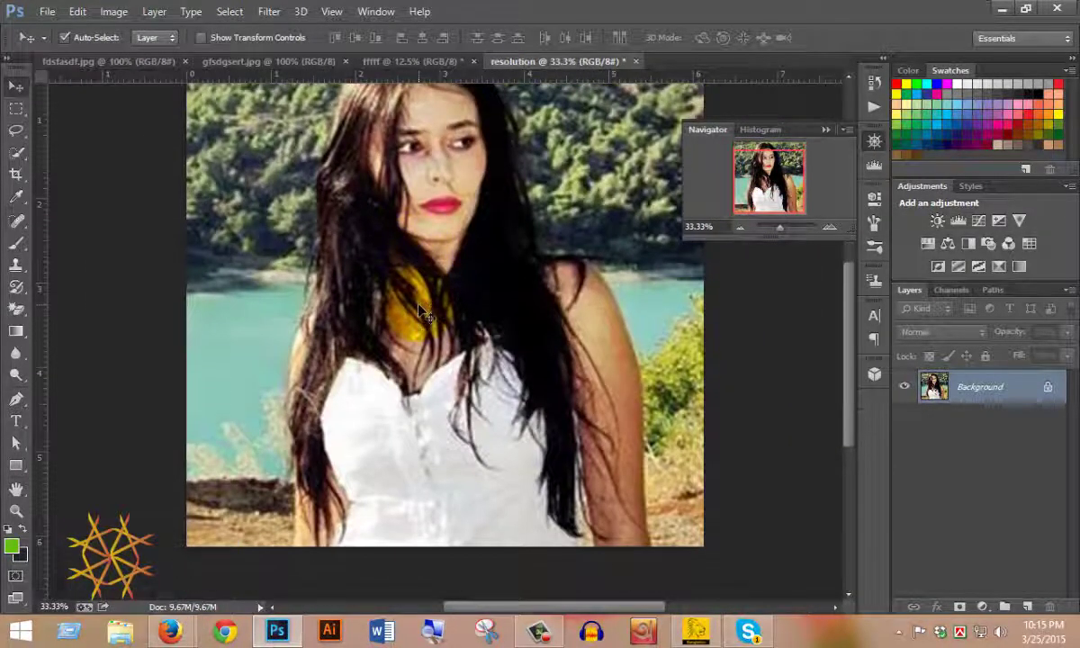
{"action": "scroll", "coordinate": [425, 313], "scroll_direction": "up", "scroll_amount": 3}
{"action": "scroll", "coordinate": [416, 297], "scroll_direction": "up", "scroll_amount": 2}
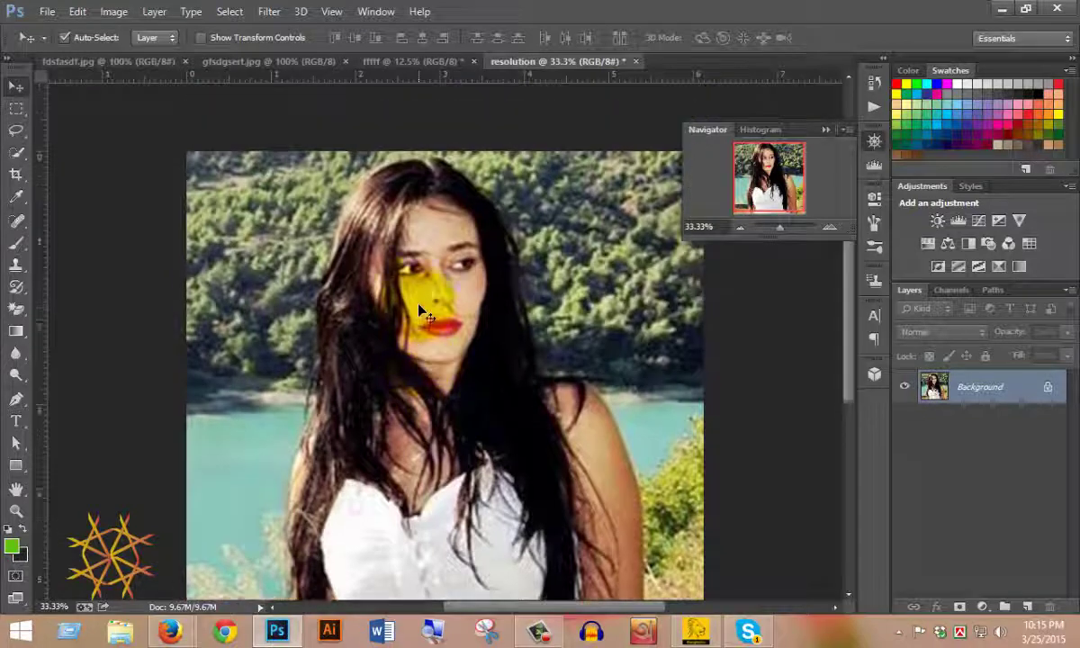
{"action": "key", "text": "ctrl+z"}
{"action": "left_click", "coordinate": [114, 59]}
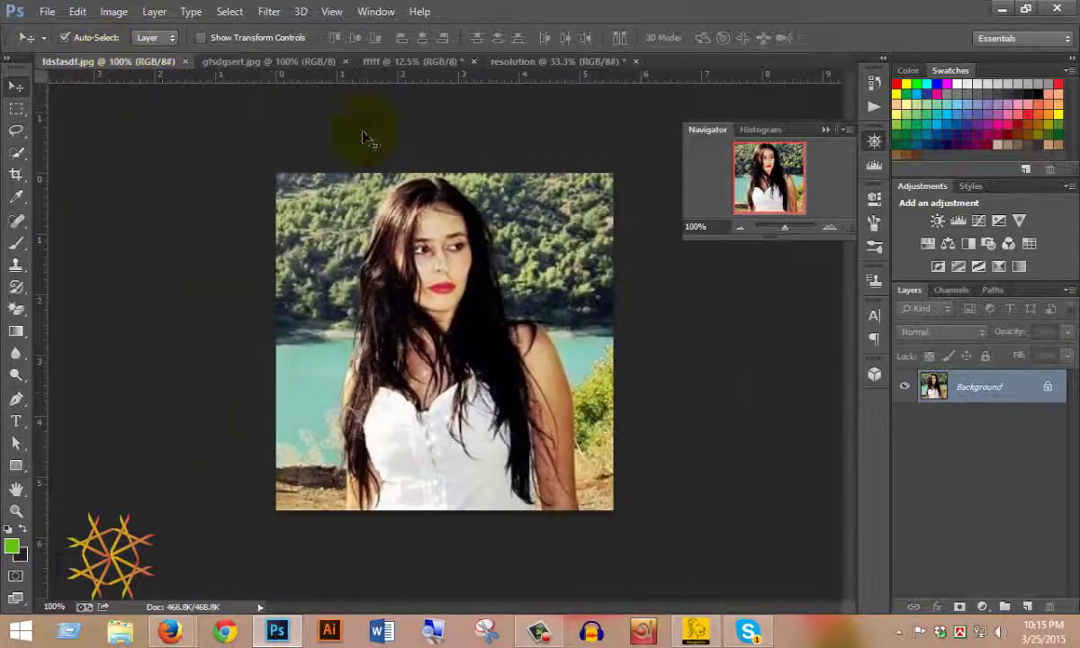
Start an Image > Duplicate of fdsfasdf.jpg, naming the copy 'ffffffffffffff'.
{"action": "left_click", "coordinate": [77, 11]}
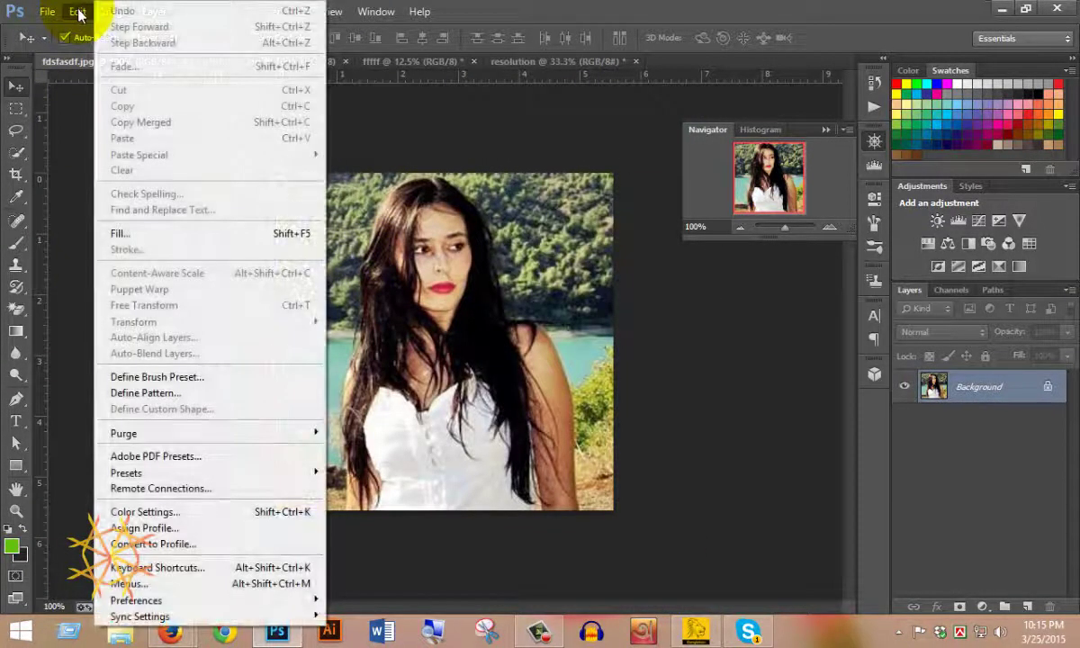
{"action": "left_click", "coordinate": [77, 11]}
{"action": "left_click", "coordinate": [115, 11]}
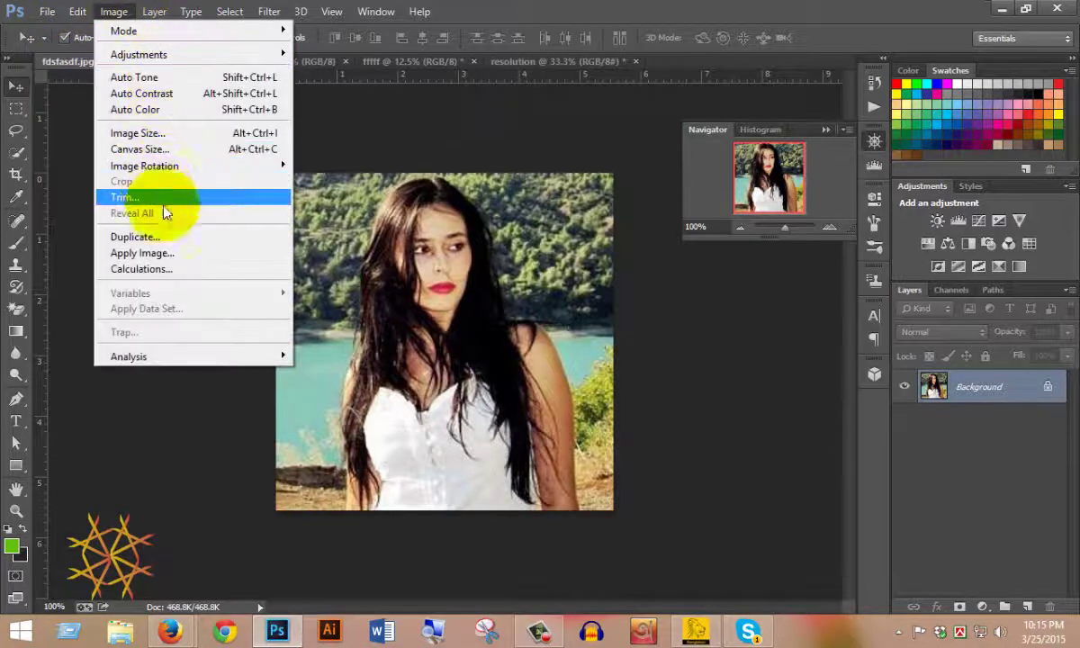
{"action": "left_click", "coordinate": [174, 237]}
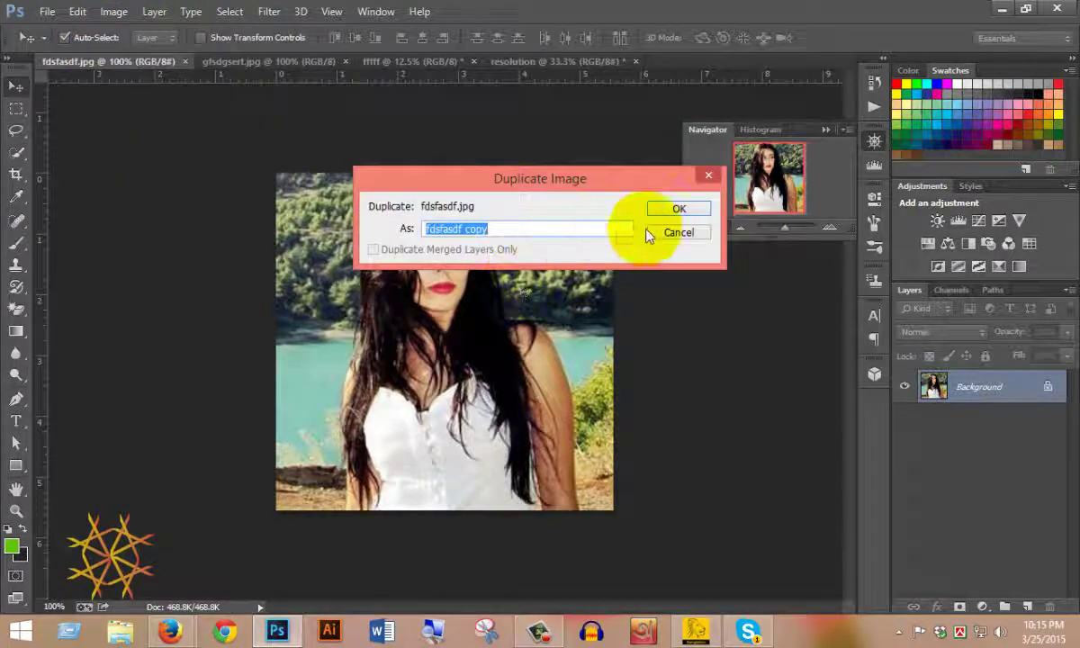
{"action": "type", "text": "fffff"}
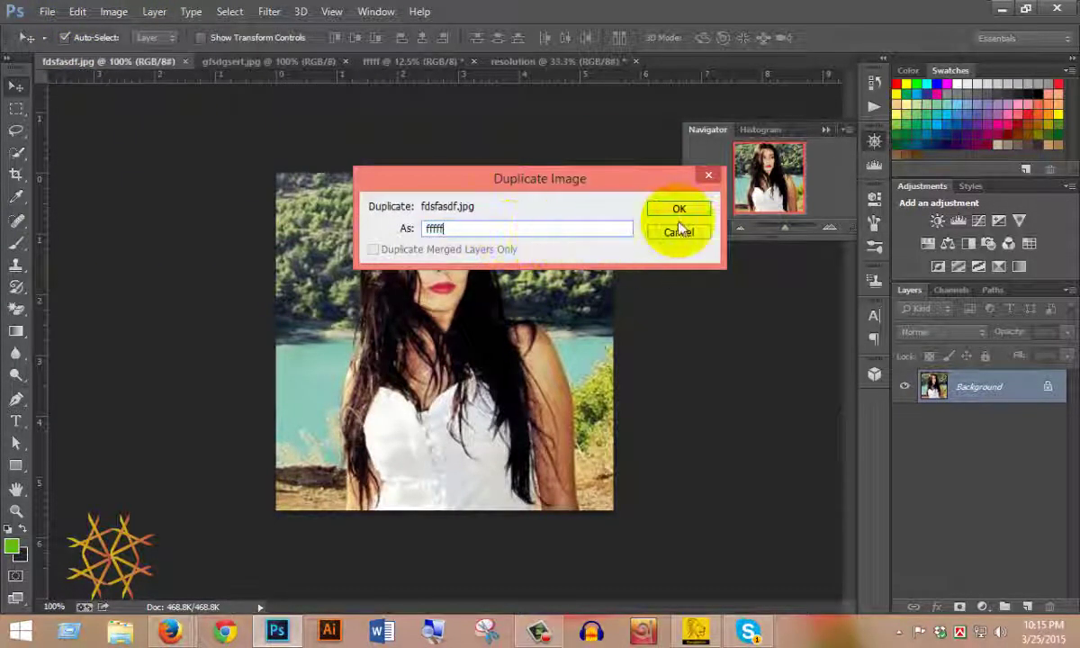
{"action": "type", "text": "fffffffff"}
Create the f-named duplicate and resize it to 300 pixels/inch resolution and 400% width.
{"action": "left_click", "coordinate": [680, 210]}
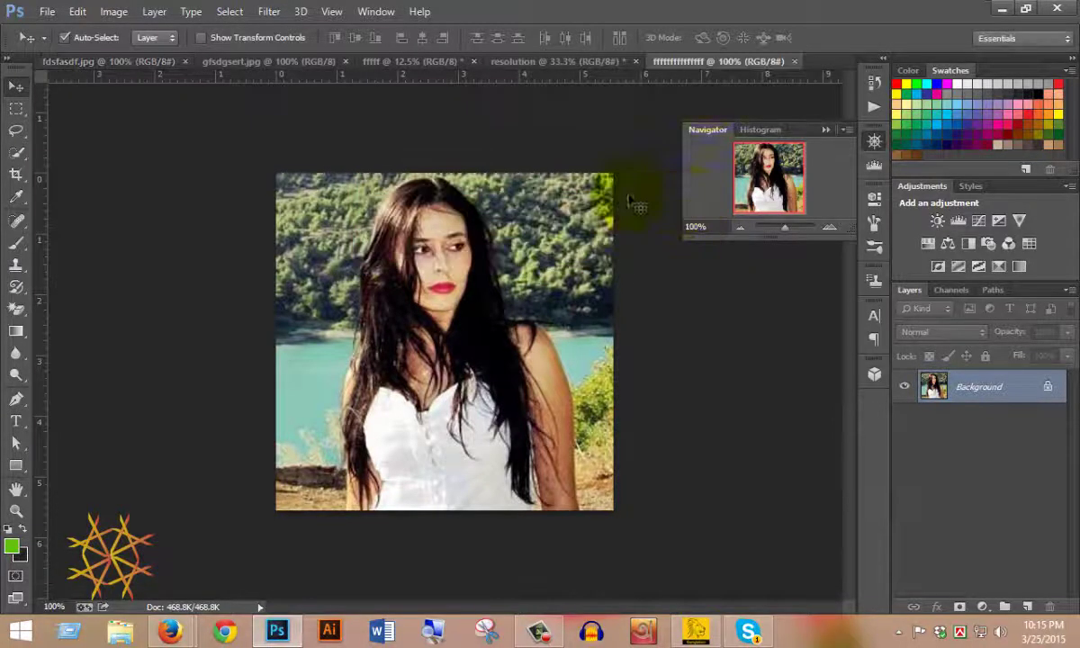
{"action": "left_click", "coordinate": [114, 11]}
{"action": "left_click", "coordinate": [216, 135]}
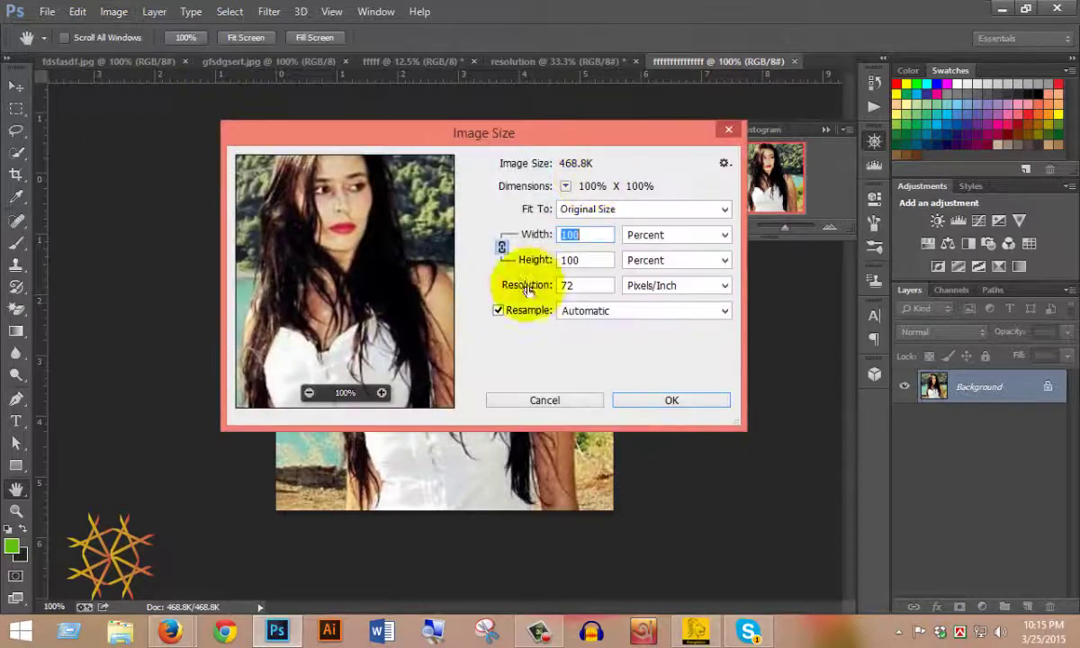
{"action": "double_click", "coordinate": [580, 285]}
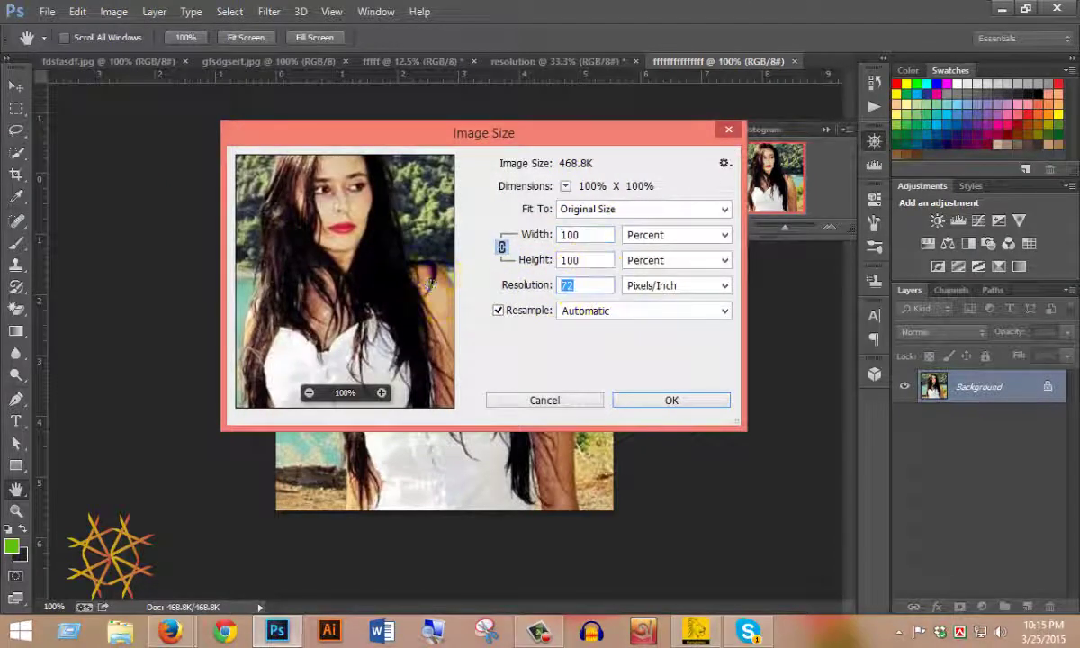
{"action": "type", "text": "300"}
{"action": "double_click", "coordinate": [598, 236]}
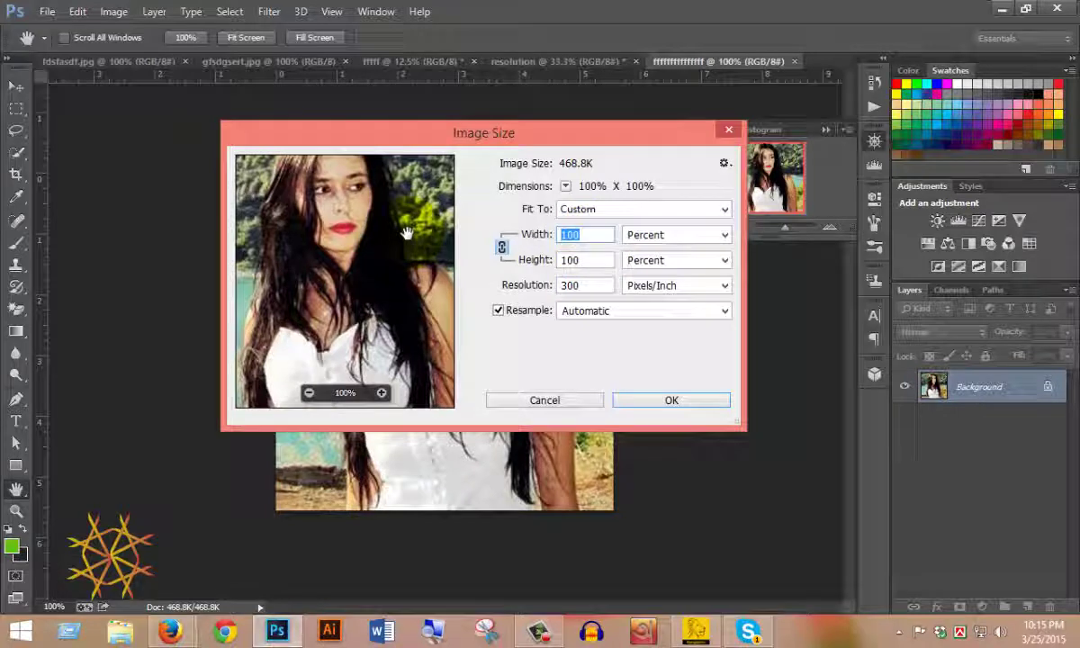
{"action": "type", "text": "400"}
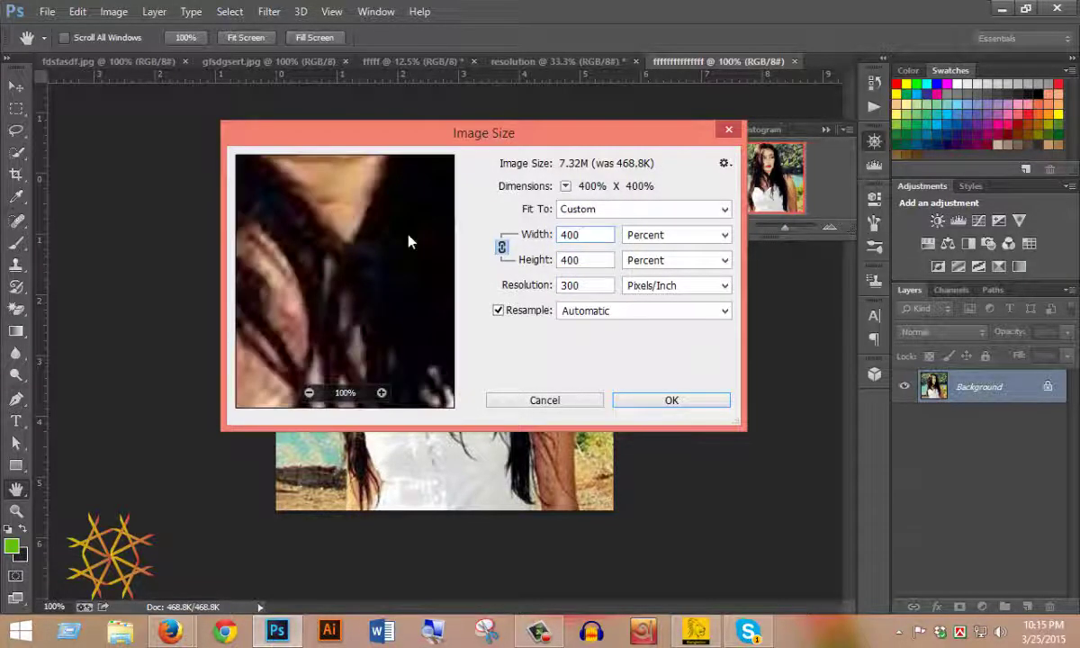
{"action": "left_click", "coordinate": [655, 401]}
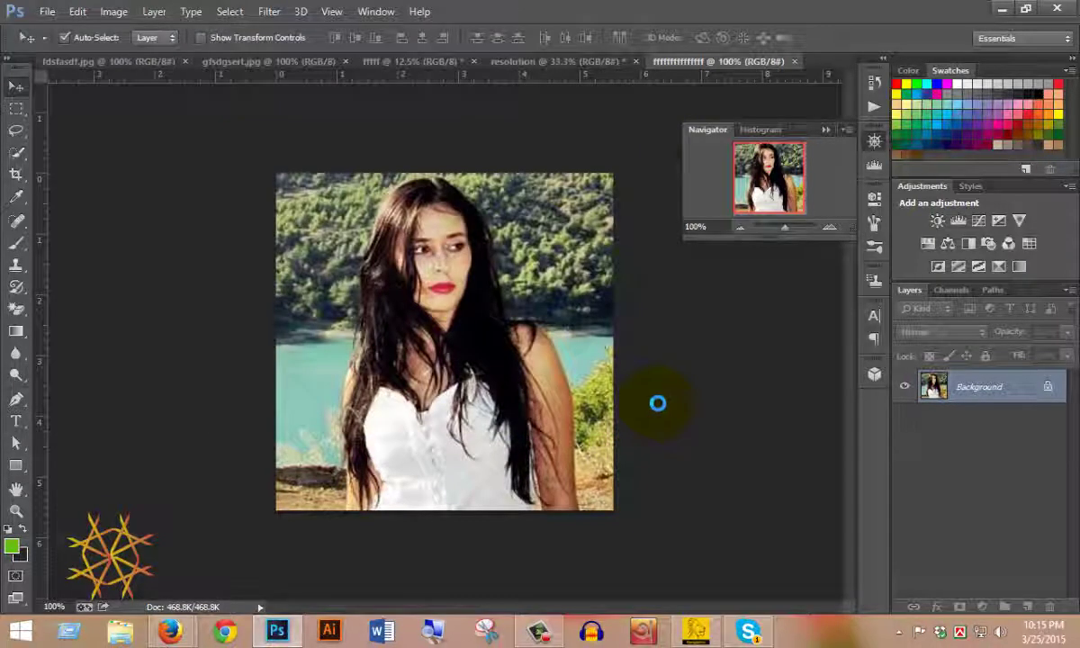
Pan across the enlarged duplicate from the face to the background, then zoom out.
{"action": "scroll", "coordinate": [447, 313], "scroll_direction": "up", "scroll_amount": 2}
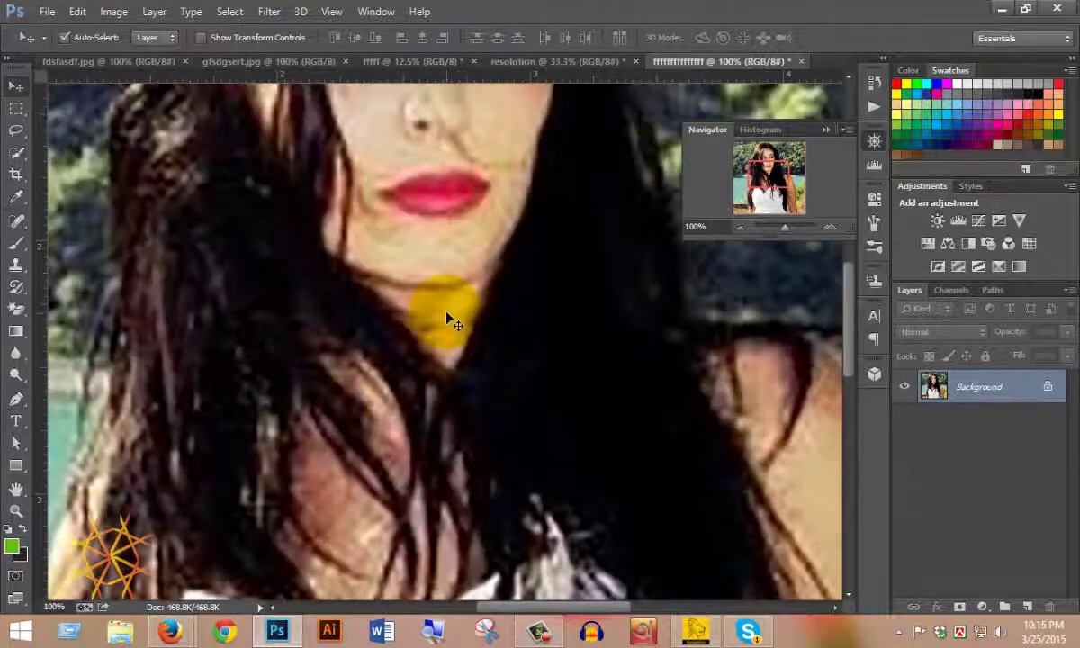
{"action": "scroll", "coordinate": [448, 315], "scroll_direction": "up", "scroll_amount": 4}
{"action": "scroll", "coordinate": [450, 319], "scroll_direction": "up", "scroll_amount": 3}
{"action": "mouse_move", "coordinate": [213, 241]}
{"action": "left_mouse_down"}
{"action": "mouse_move", "coordinate": [656, 277]}
{"action": "mouse_move", "coordinate": [306, 223]}
{"action": "left_mouse_up"}
{"action": "mouse_move", "coordinate": [792, 351]}
{"action": "left_mouse_down"}
{"action": "mouse_move", "coordinate": [550, 357]}
{"action": "mouse_move", "coordinate": [260, 168]}
{"action": "left_mouse_up"}
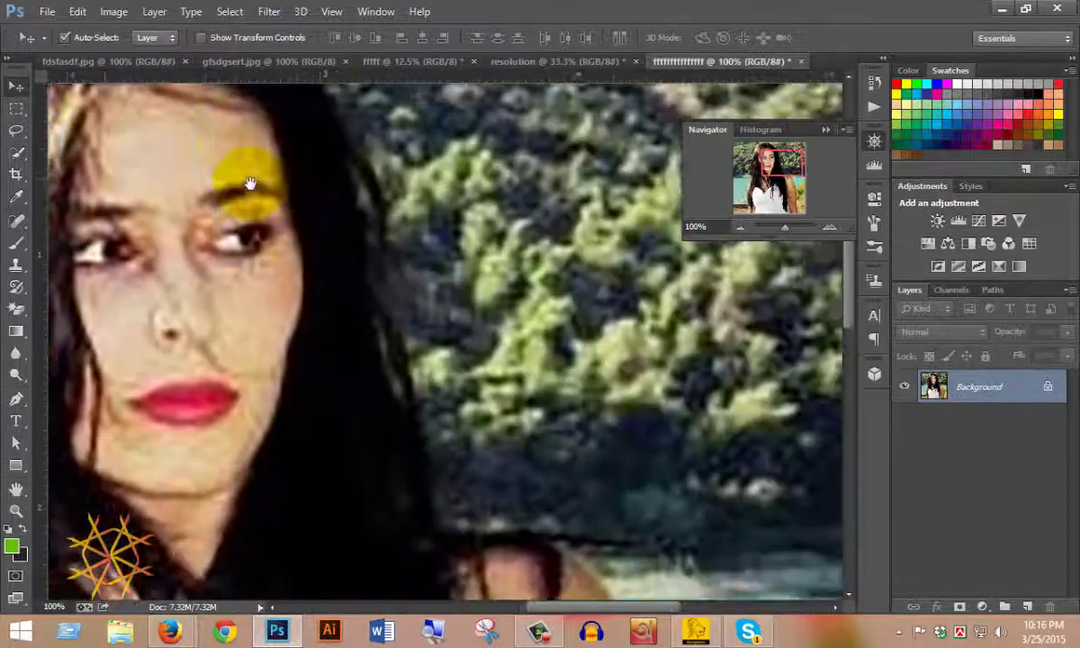
{"action": "left_click", "coordinate": [356, 233], "text": "alt"}
{"action": "left_click", "coordinate": [356, 234], "text": "alt"}
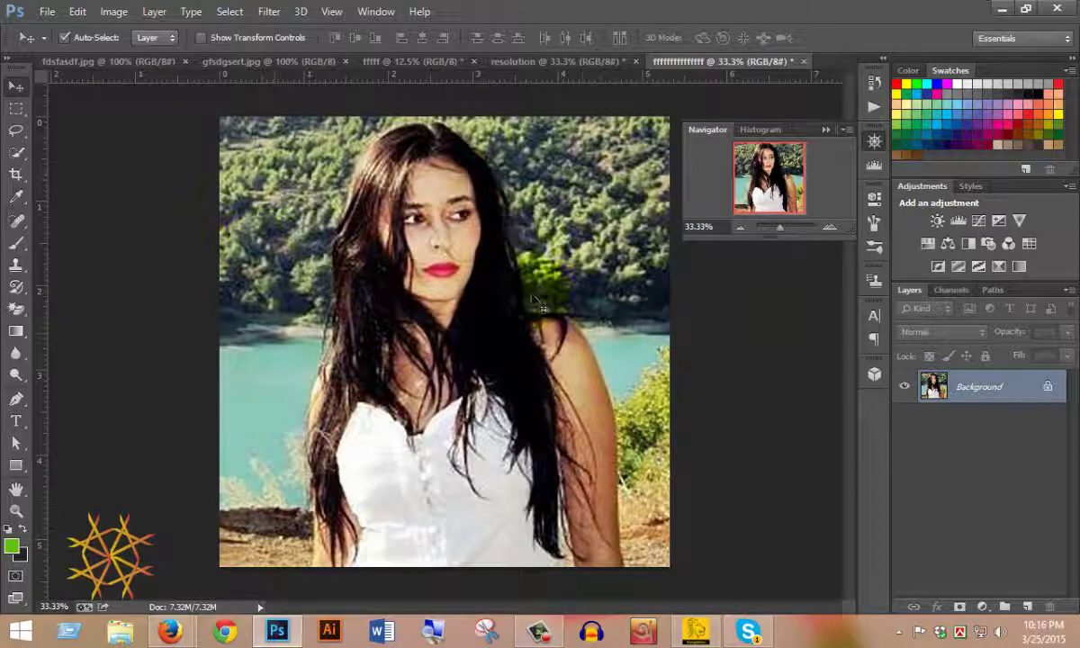
Compare the enlarged duplicate with the resolution document, ending back on the duplicate.
{"action": "left_click", "coordinate": [539, 61]}
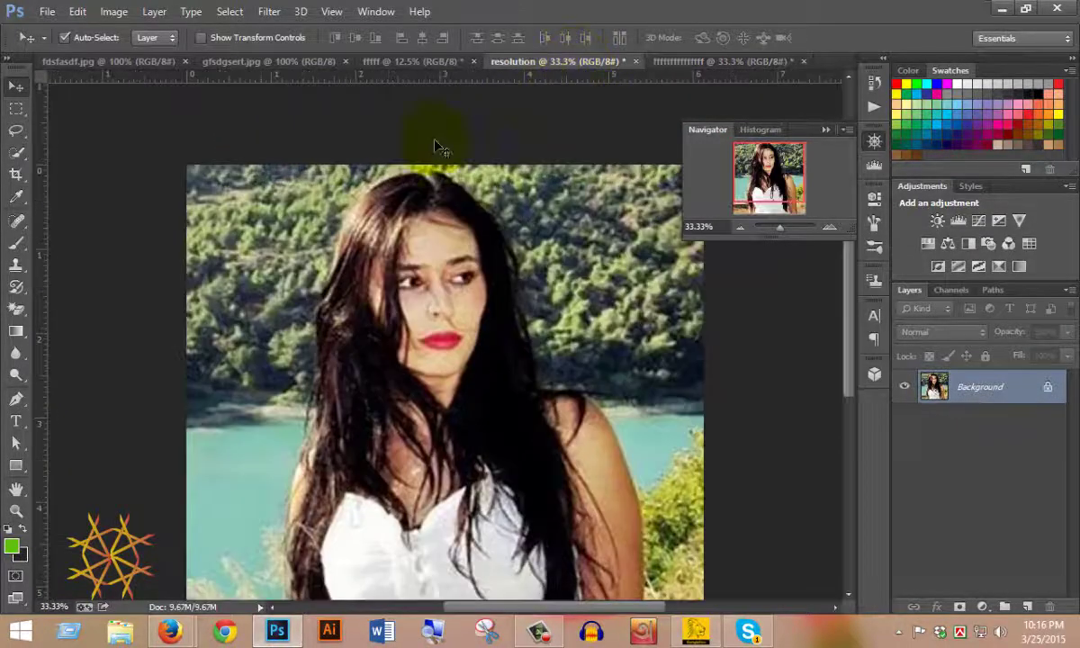
{"action": "scroll", "coordinate": [434, 270], "scroll_direction": "down", "scroll_amount": 2}
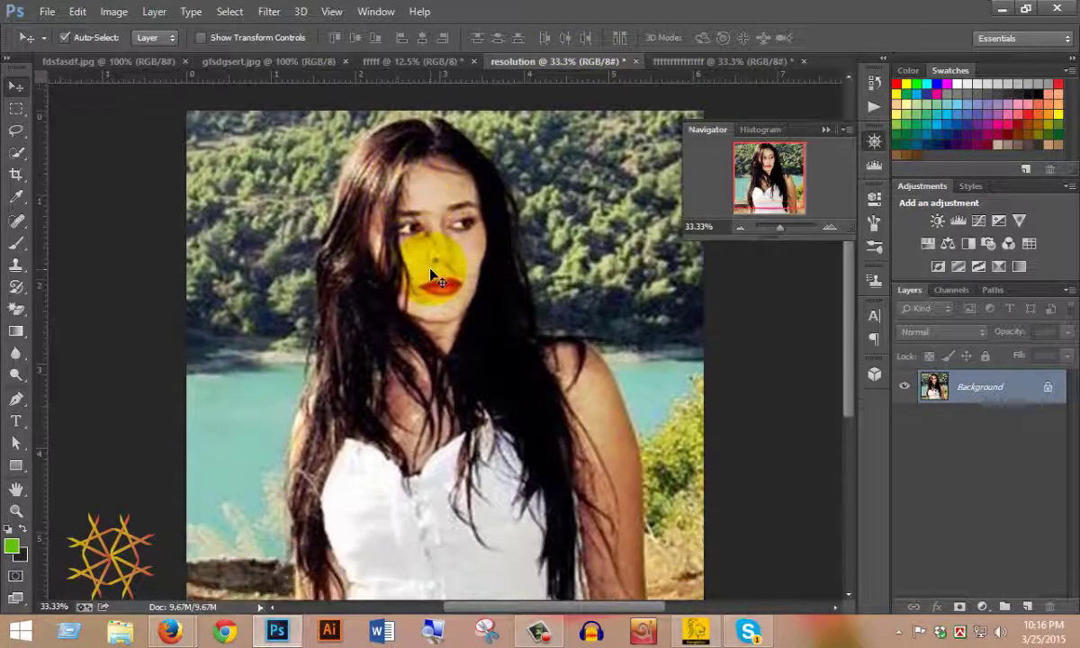
{"action": "left_click", "coordinate": [720, 61]}
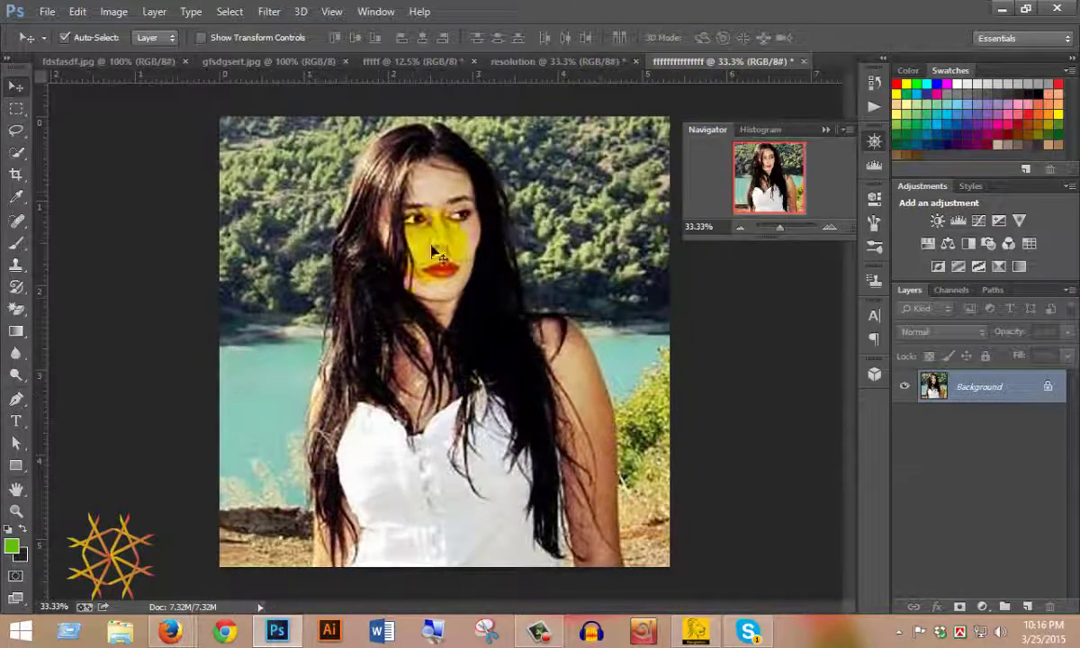
{"action": "left_click", "coordinate": [568, 65]}
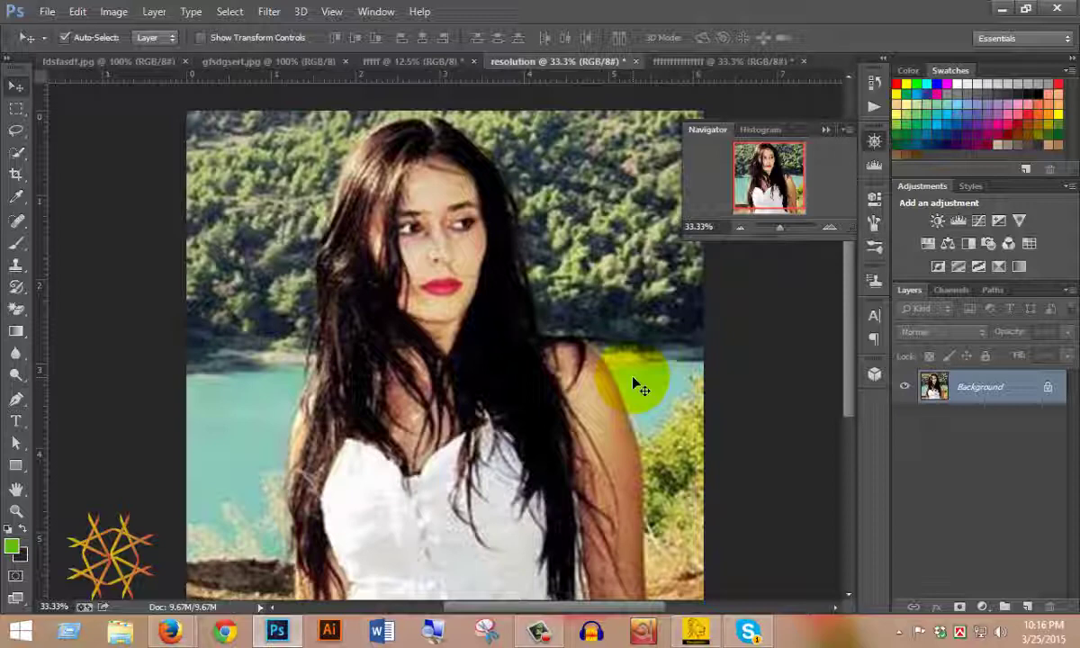
{"action": "left_click", "coordinate": [692, 56]}
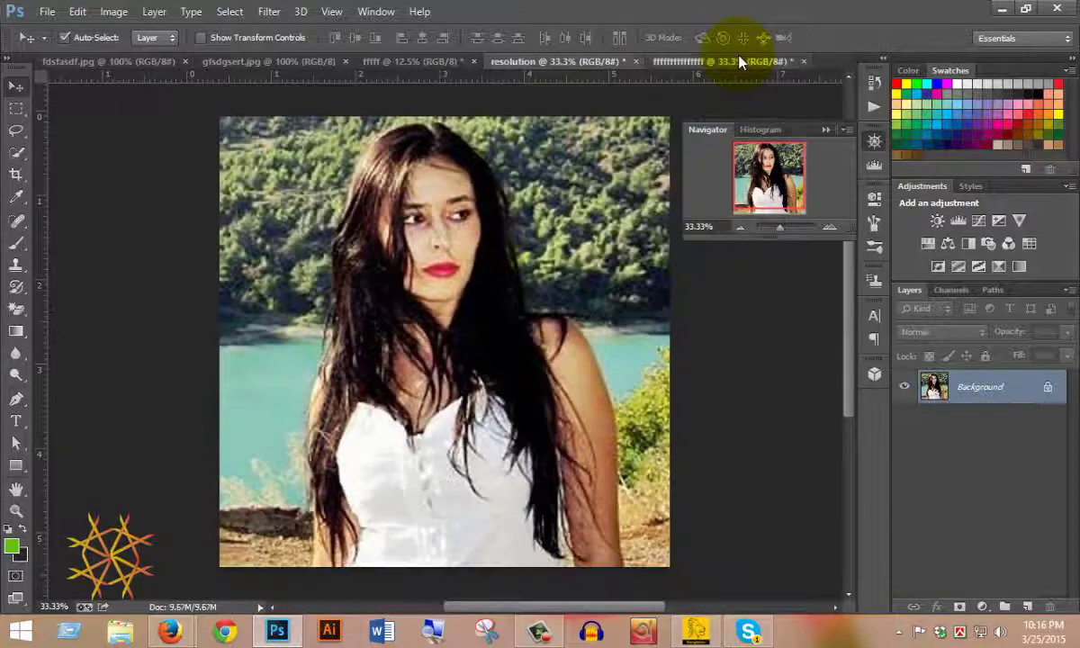
Undo the resize, then resize to 400% width, 300 ppi with Bicubic Smoother (enlargement).
{"action": "key", "text": "ctrl+z"}
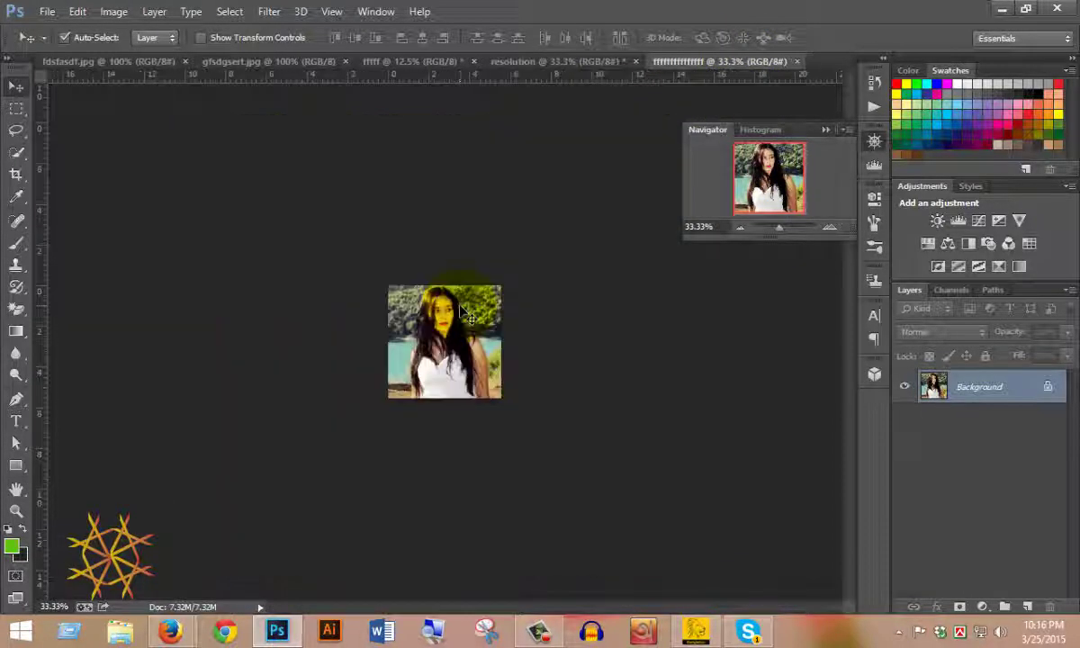
{"action": "left_click", "coordinate": [112, 12]}
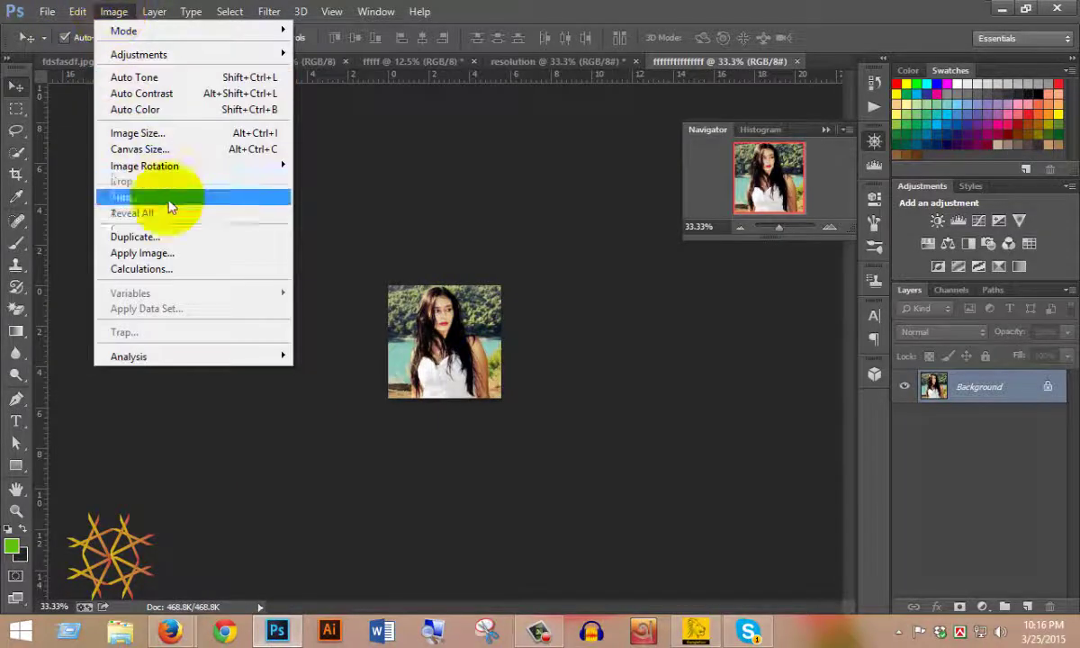
{"action": "left_click", "coordinate": [229, 133]}
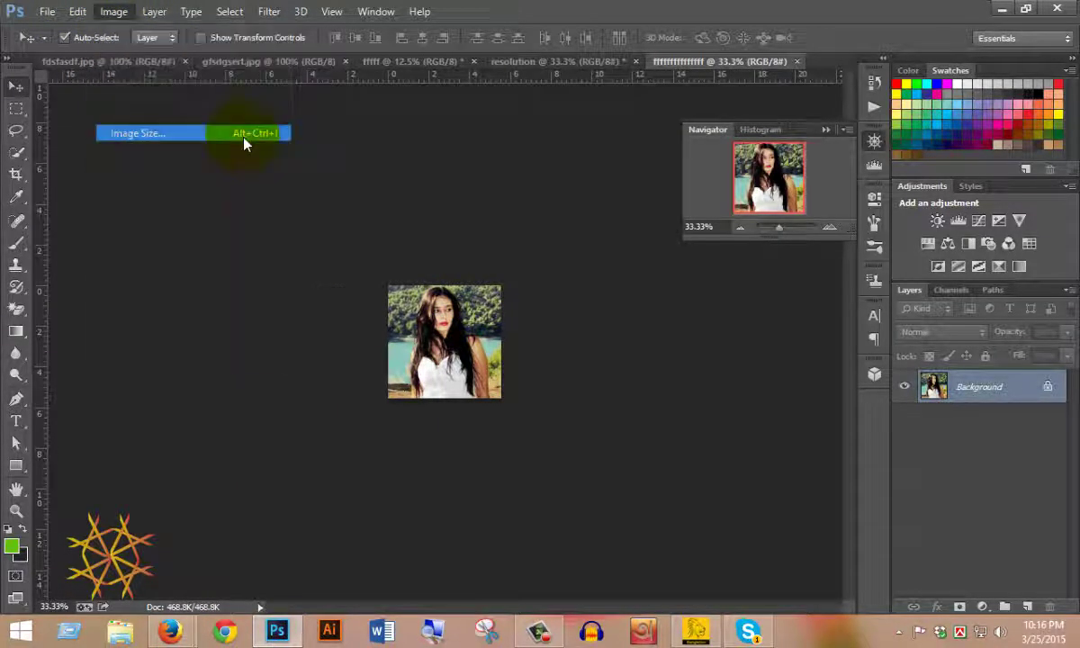
{"action": "left_click", "coordinate": [528, 286]}
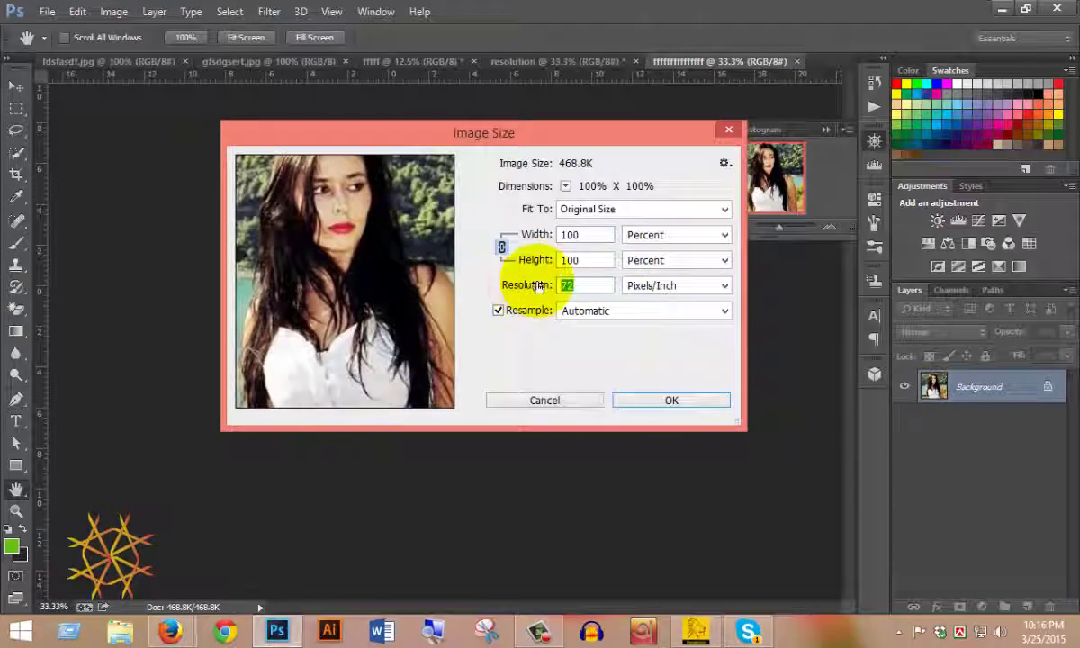
{"action": "type", "text": "3100"}
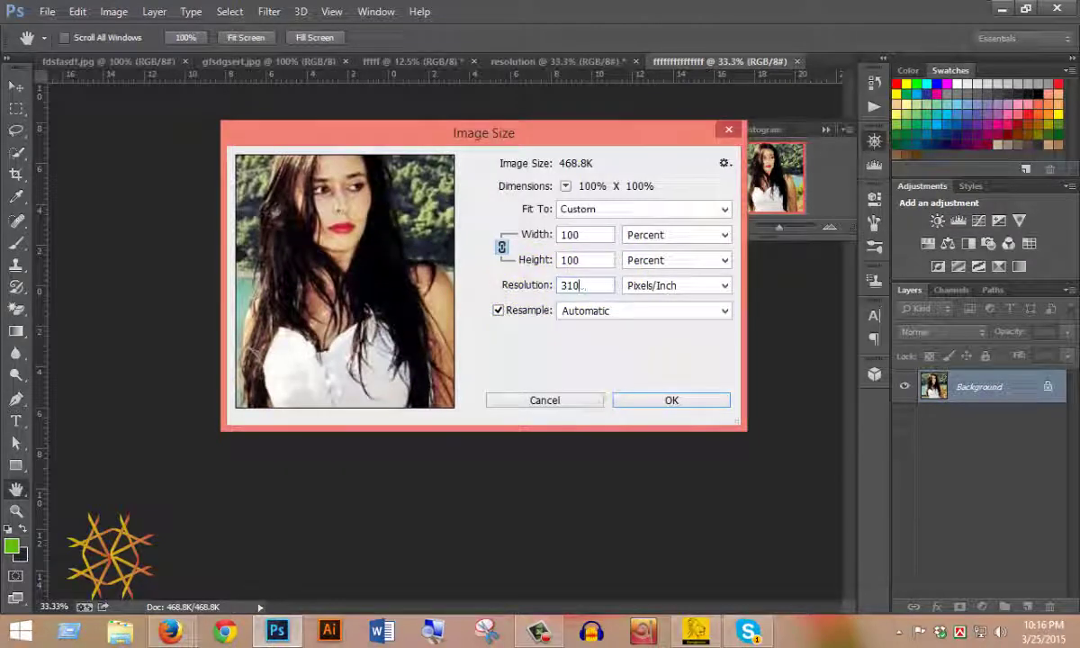
{"action": "key", "text": "BackSpace"}
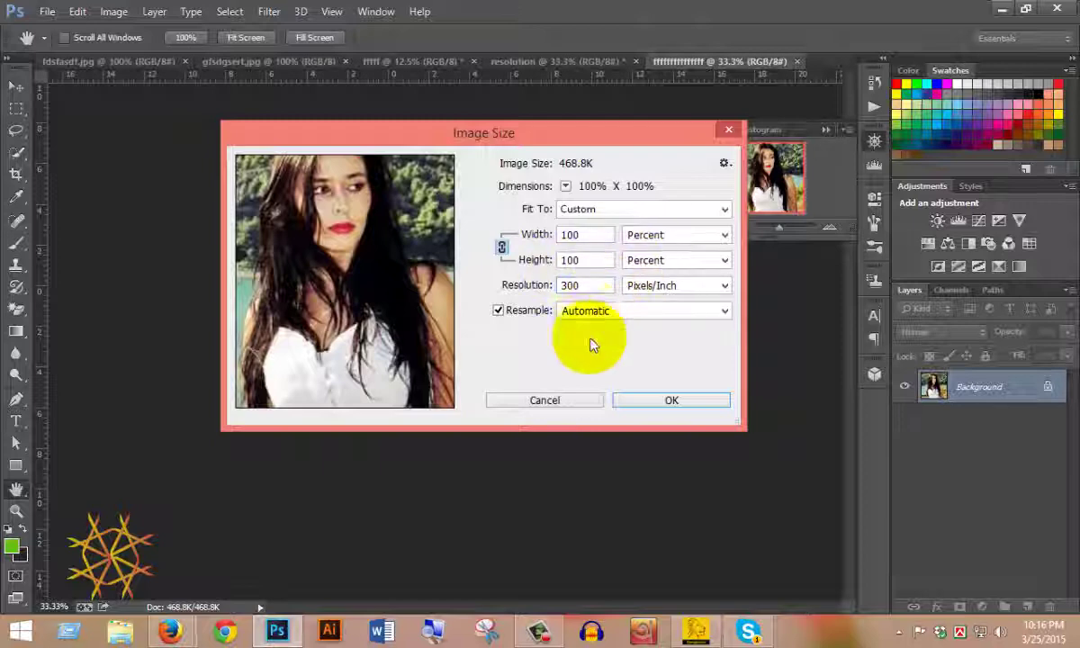
{"action": "left_click", "coordinate": [627, 310]}
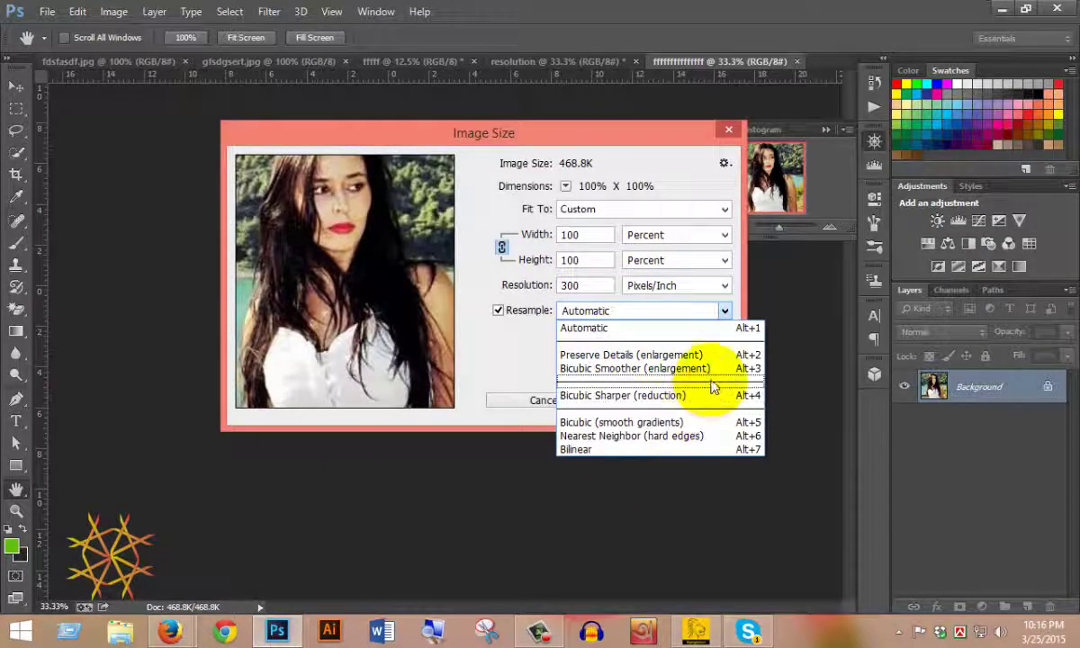
{"action": "left_click", "coordinate": [675, 371]}
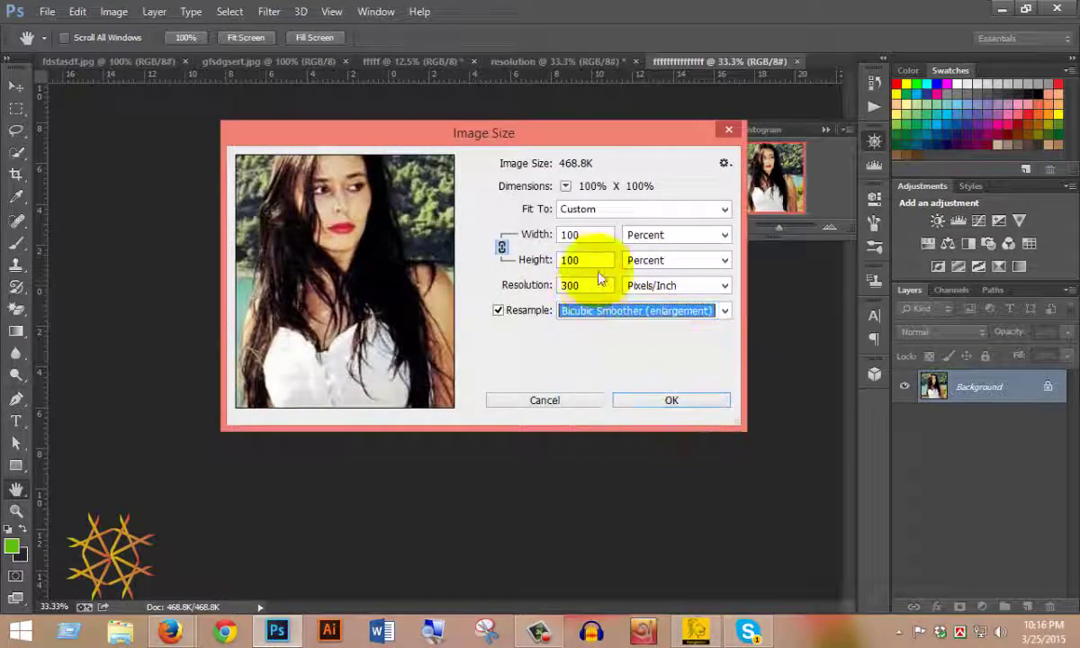
{"action": "double_click", "coordinate": [585, 235]}
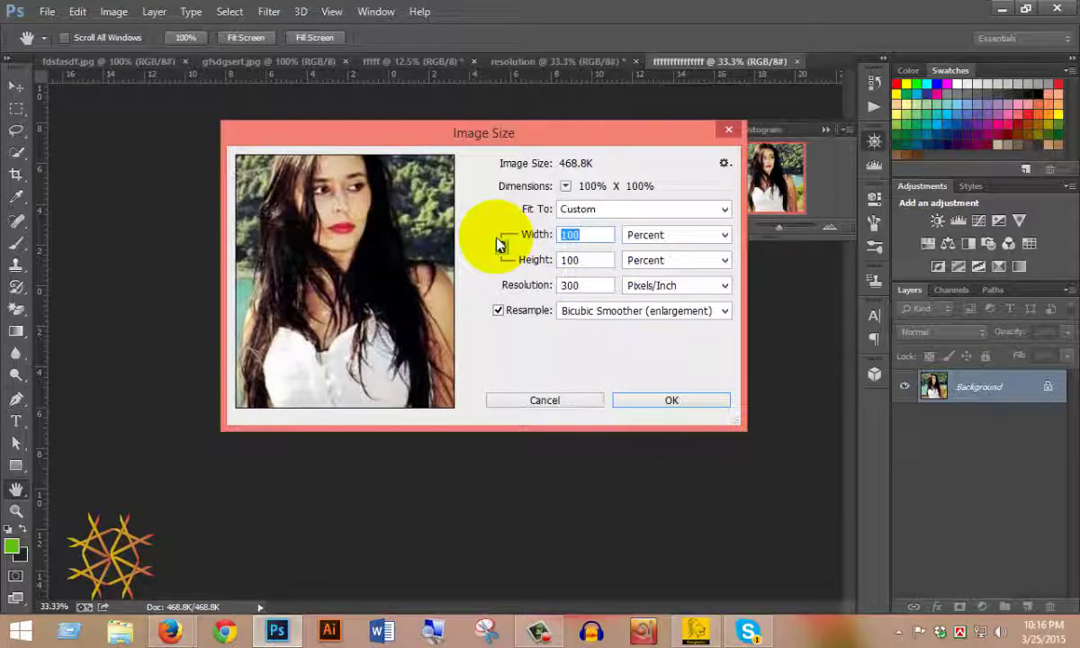
{"action": "type", "text": "400"}
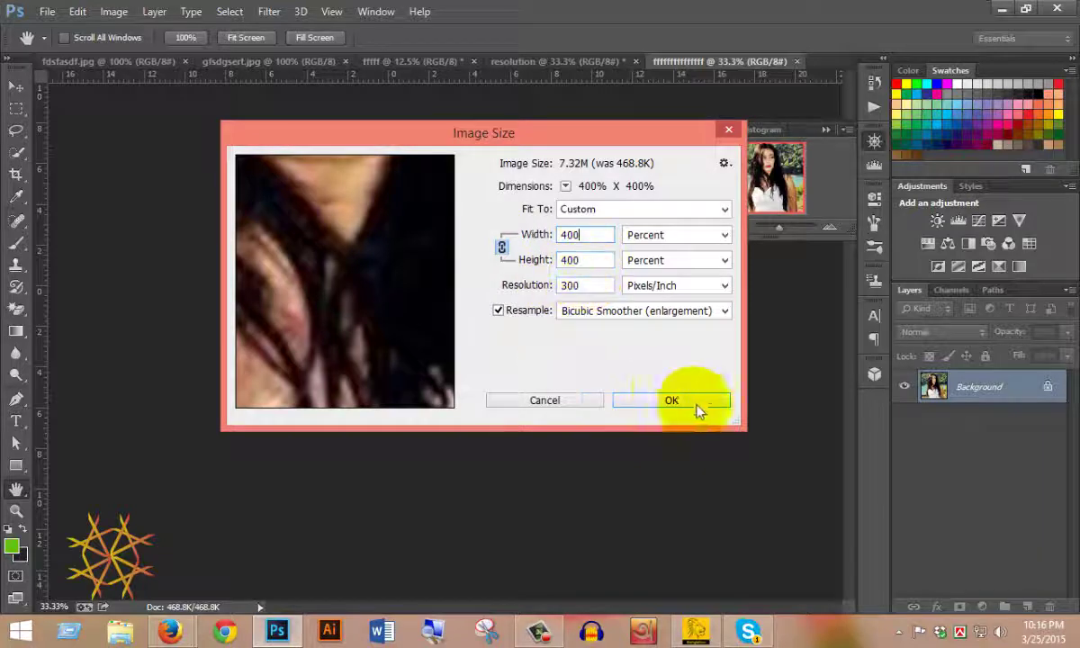
{"action": "left_click", "coordinate": [675, 403]}
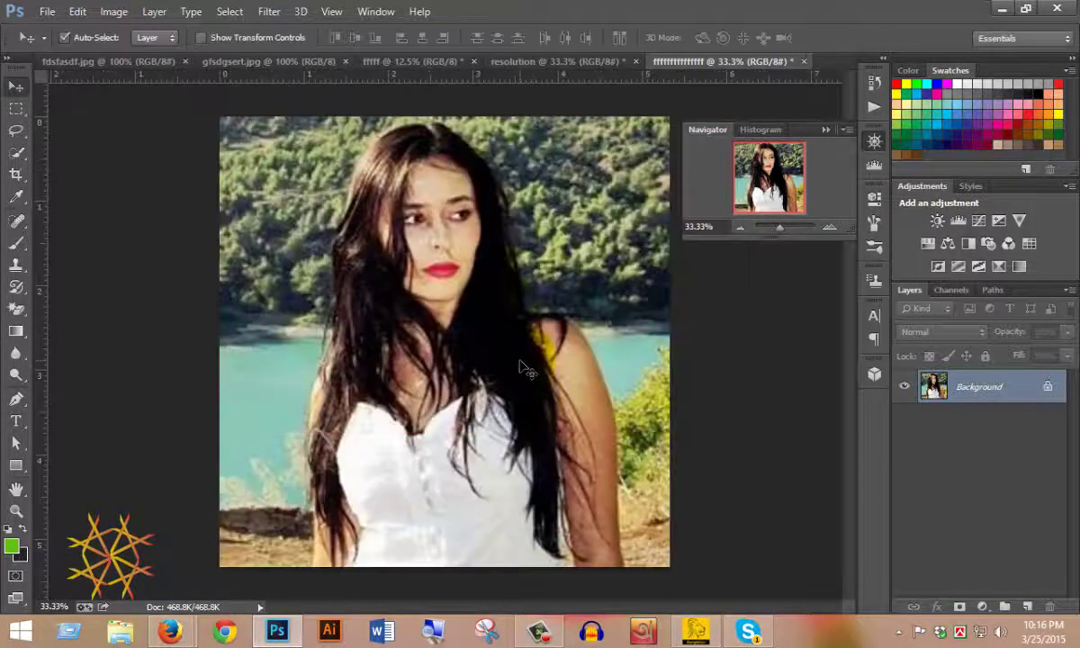
{"action": "left_click", "coordinate": [338, 168]}
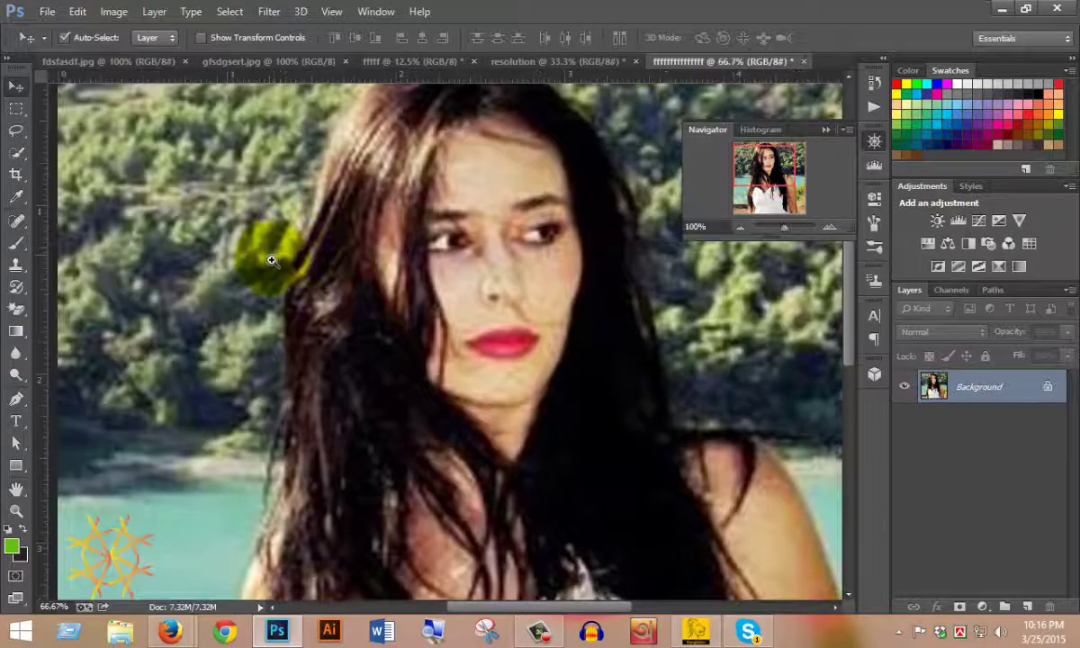
{"action": "left_click", "coordinate": [555, 289]}
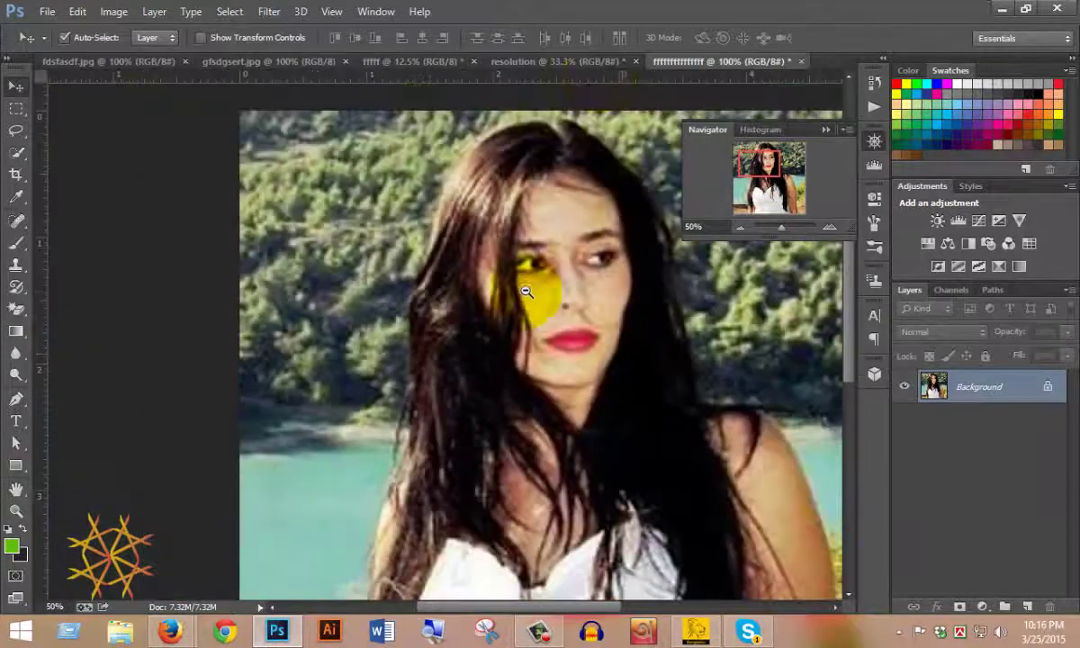
{"action": "left_click", "coordinate": [526, 291], "text": "alt"}
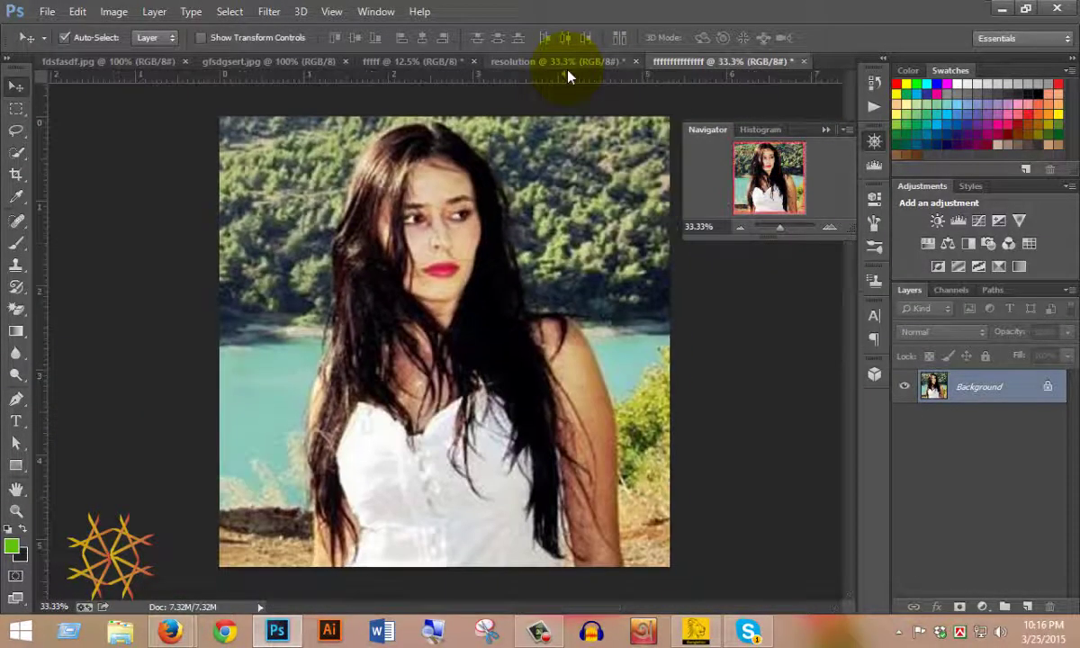
{"action": "left_click", "coordinate": [532, 61]}
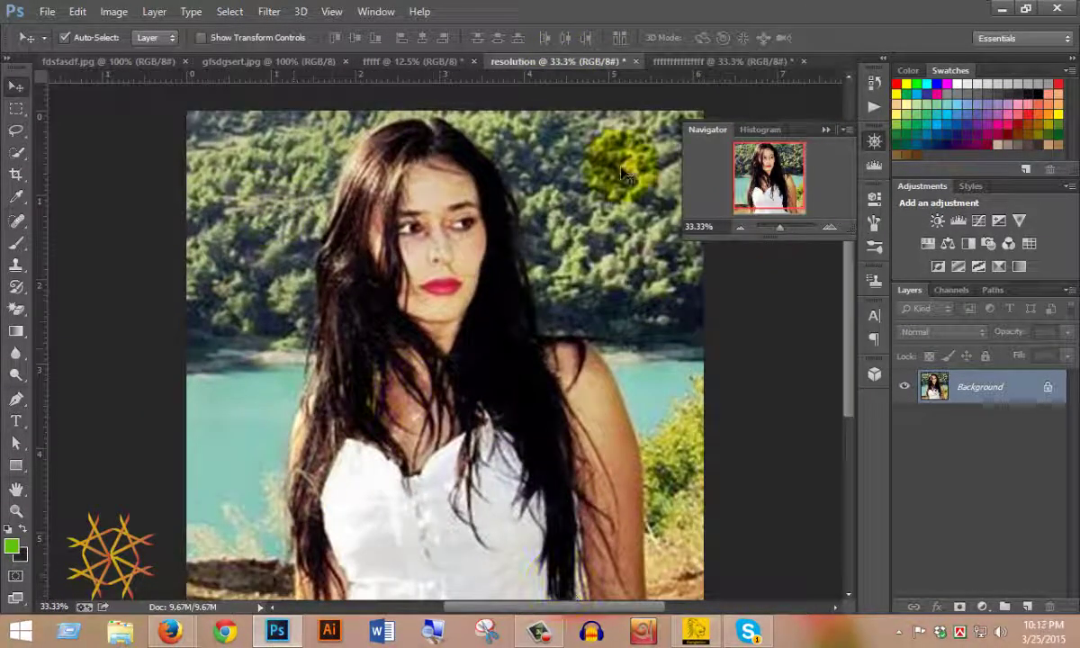
{"action": "left_click", "coordinate": [697, 60]}
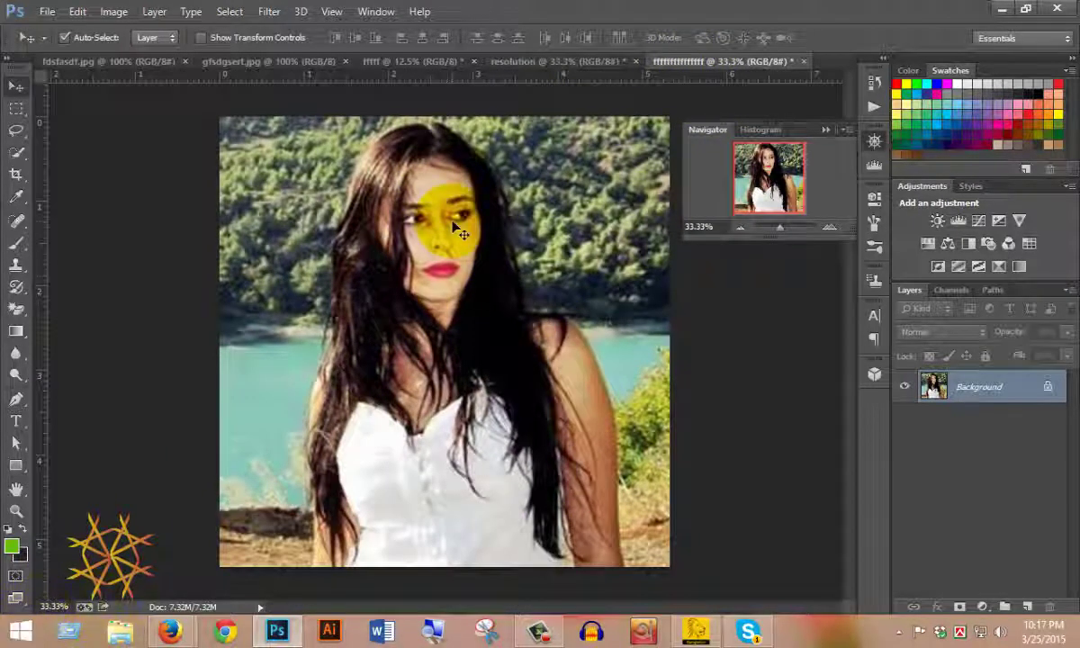
{"action": "left_click", "coordinate": [582, 63]}
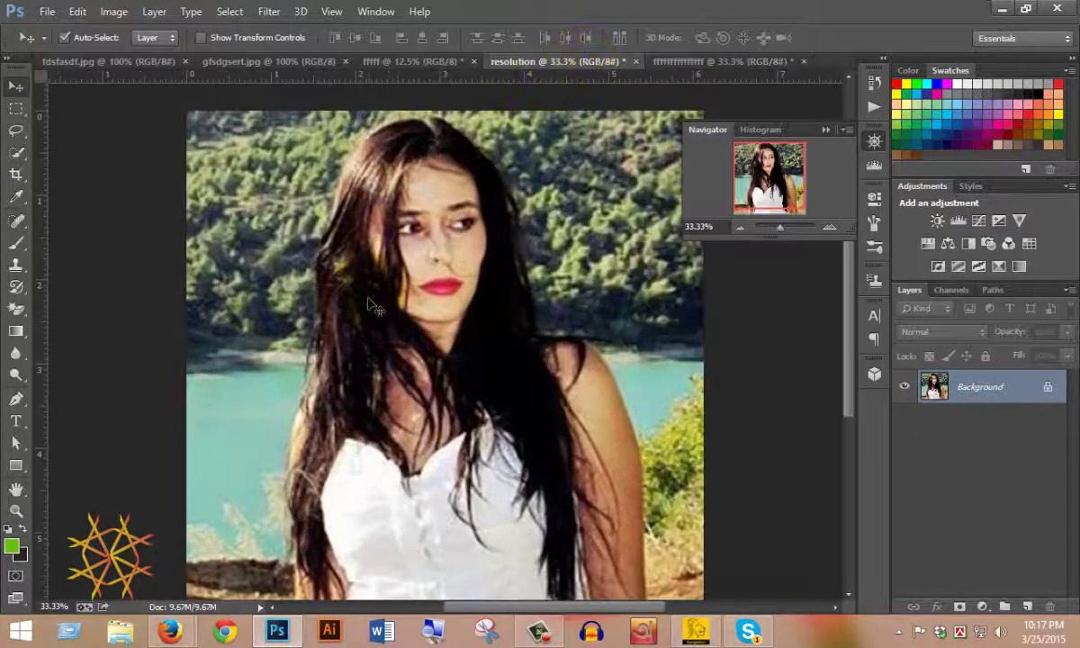
{"action": "left_click", "coordinate": [686, 61]}
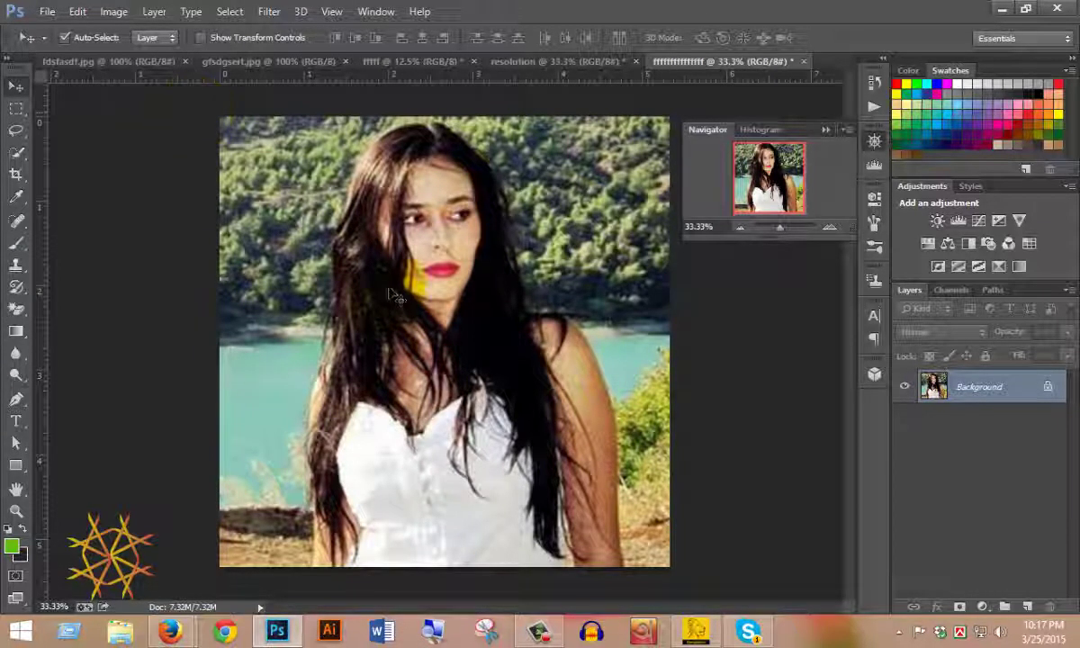
Glance at the resolution and fdsfasdf.jpg documents, ending on the gfsdgsert.jpg portrait.
{"action": "left_click", "coordinate": [504, 63]}
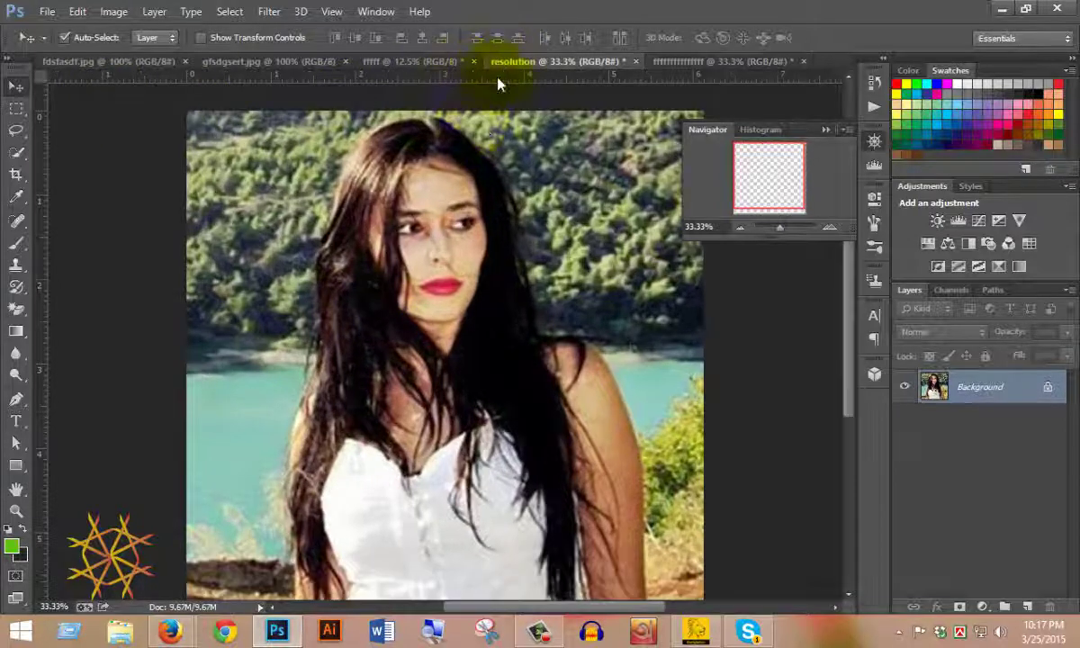
{"action": "left_click", "coordinate": [87, 57]}
{"action": "left_click", "coordinate": [252, 59]}
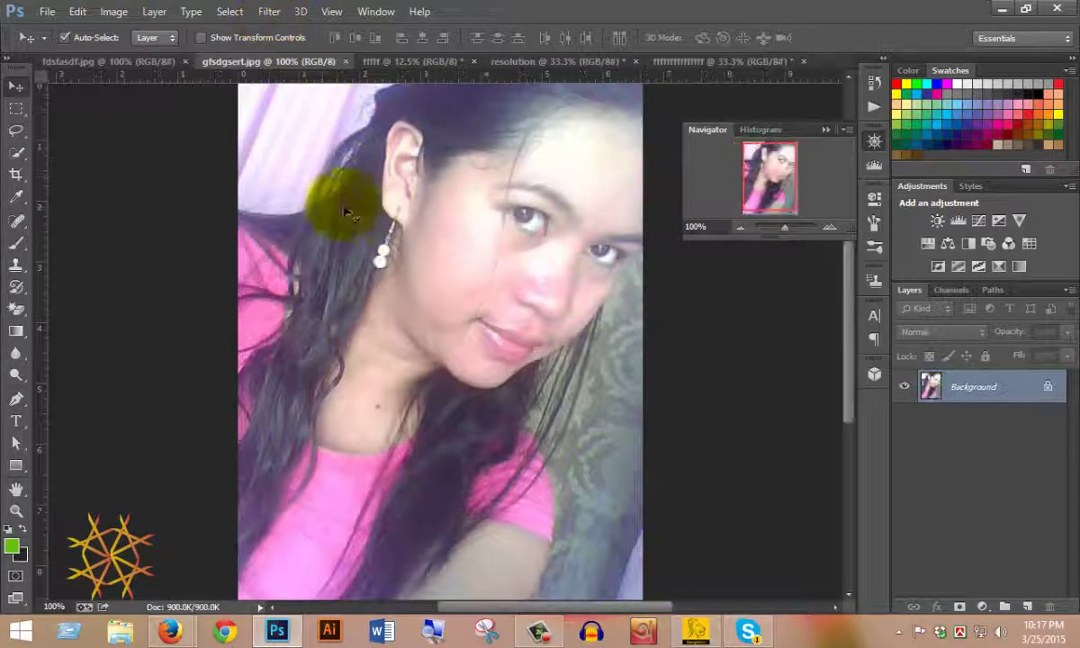